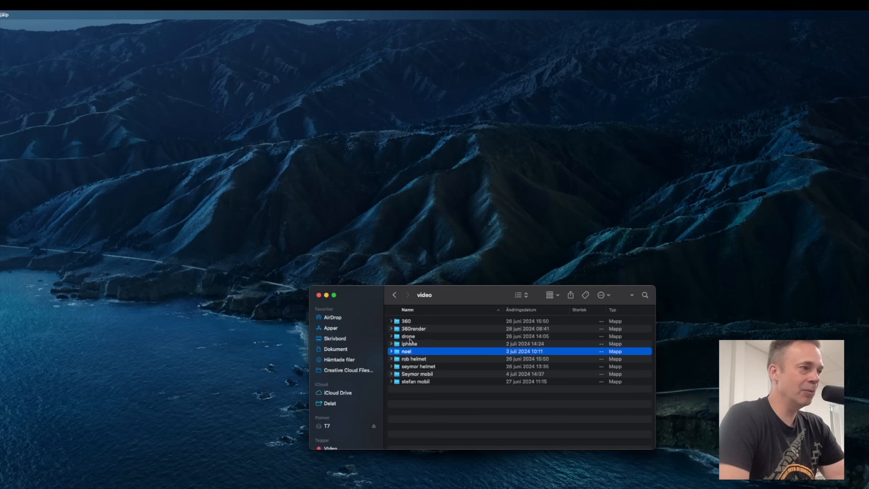
key("Down")
key("Down")
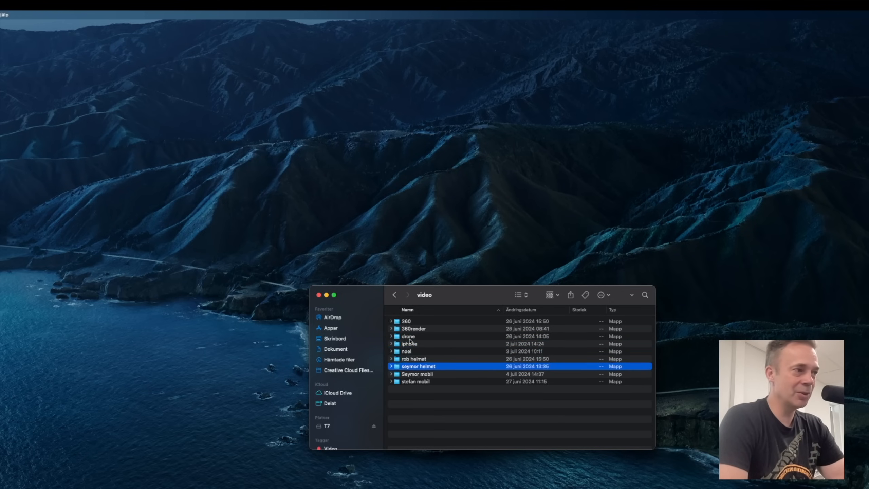
Browse the camera folders in the video directory.
left_click(408, 359)
left_click(414, 377)
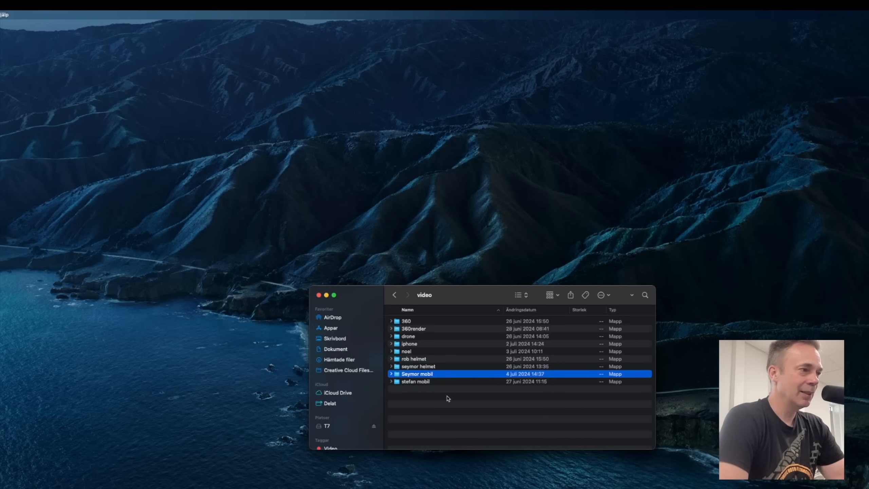
left_click(411, 384)
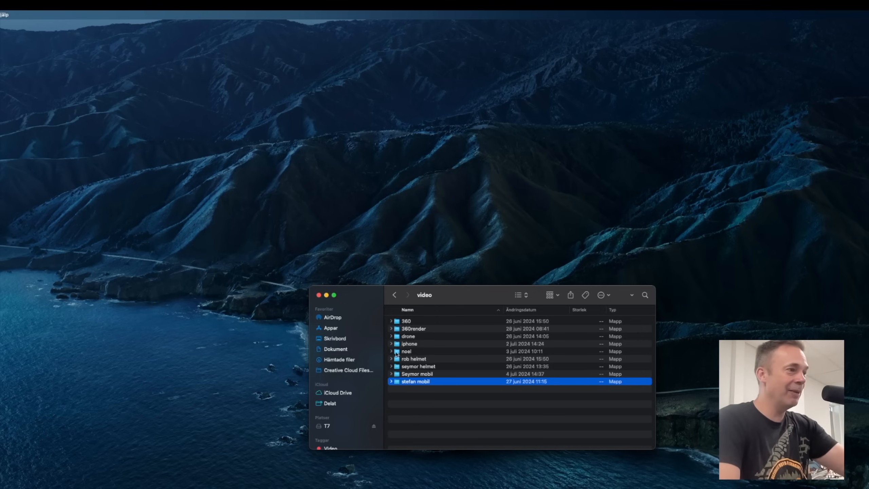
left_click(440, 424)
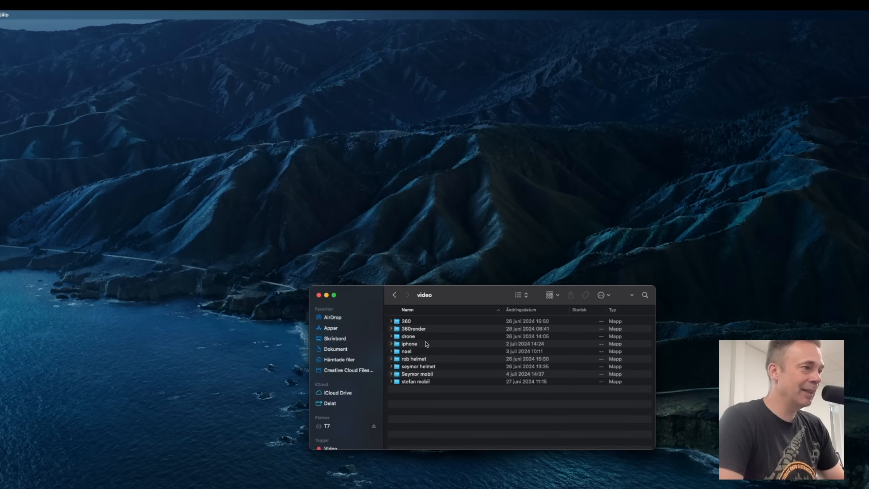
left_click(408, 322)
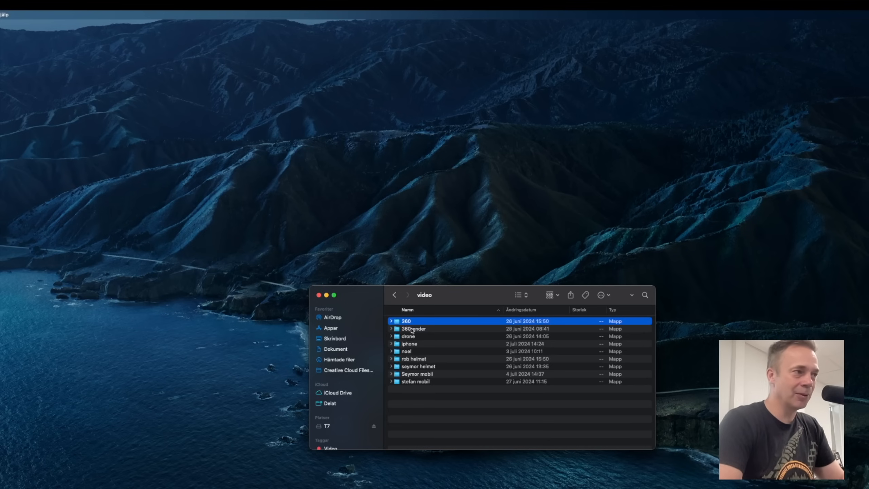
Open the 360render folder and preview a couple of its clips before returning to the video folder.
double_click(412, 329)
left_click(455, 353)
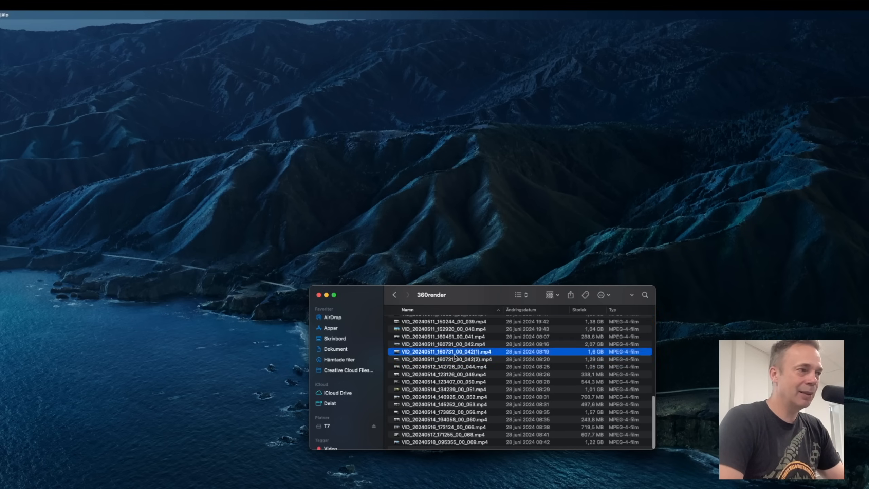
key("space")
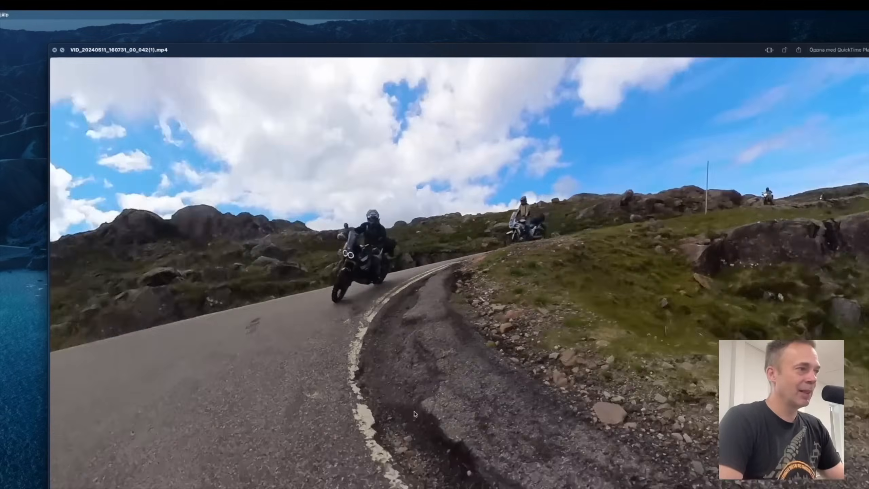
key("space")
left_click(434, 382)
key("space")
key("space")
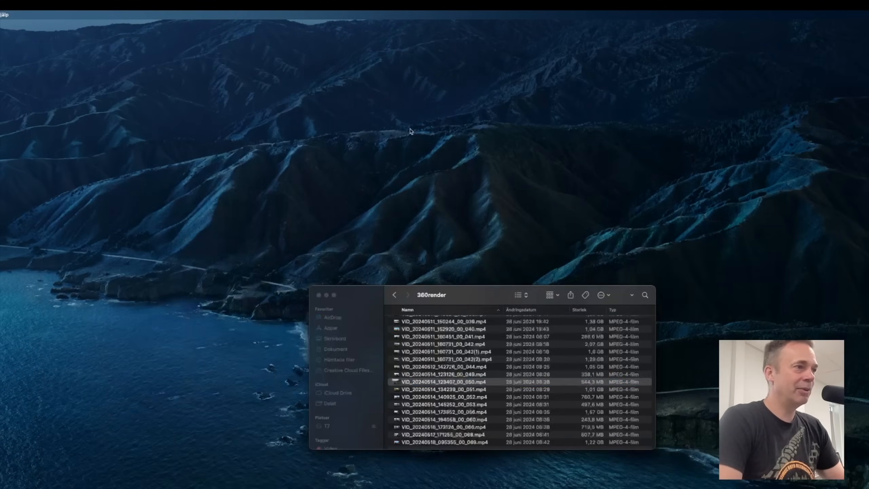
left_click(394, 295)
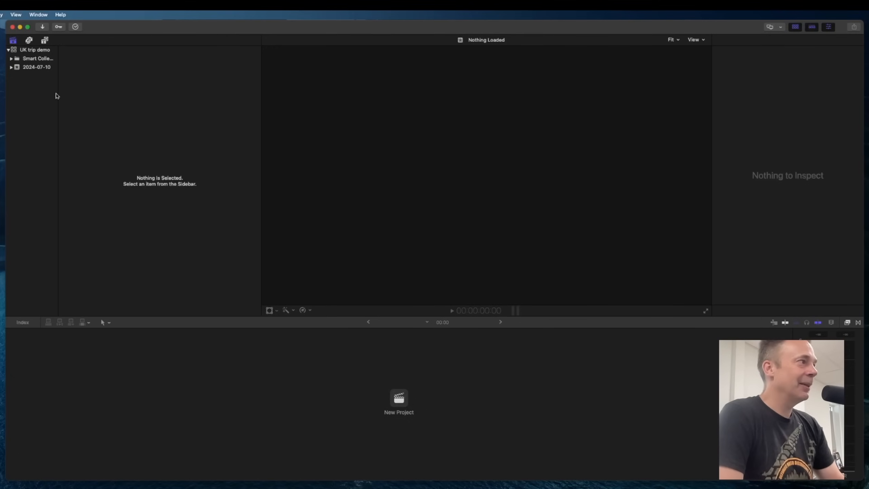
Create a new project named UK trip in the 2024-07-10 event of the UK trip demo library.
left_click(24, 52)
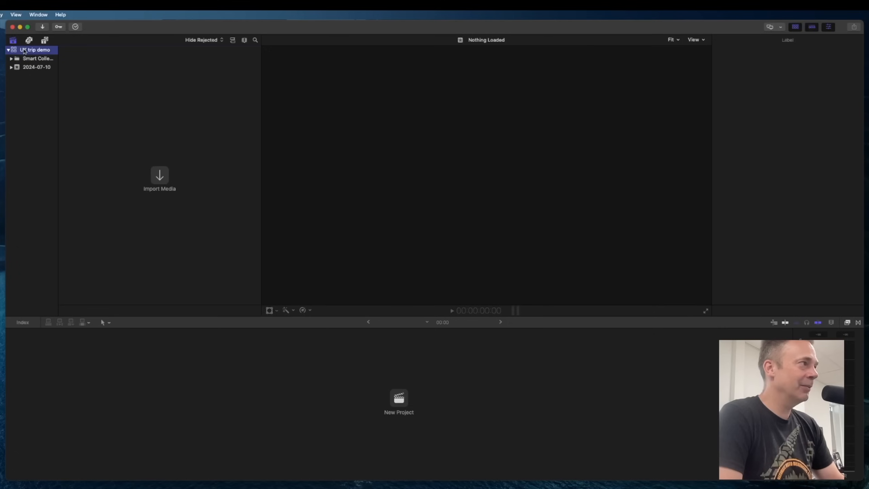
right_click(31, 67)
left_click(51, 88)
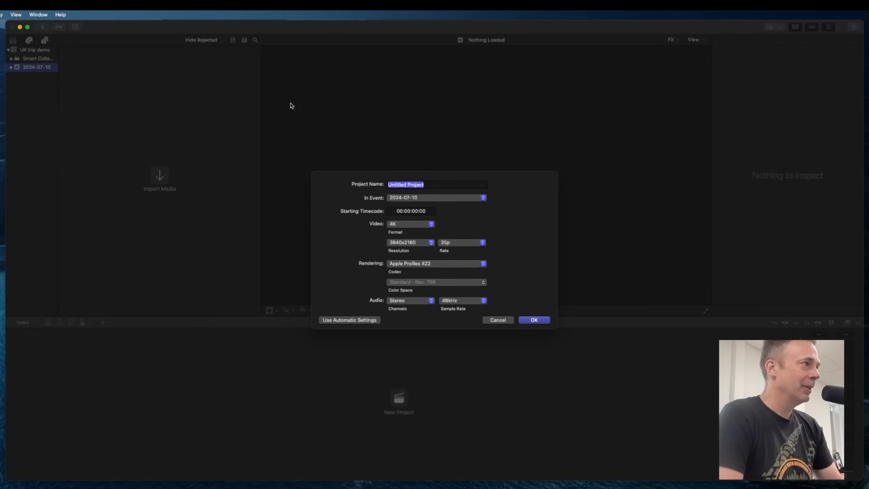
type("UK trip")
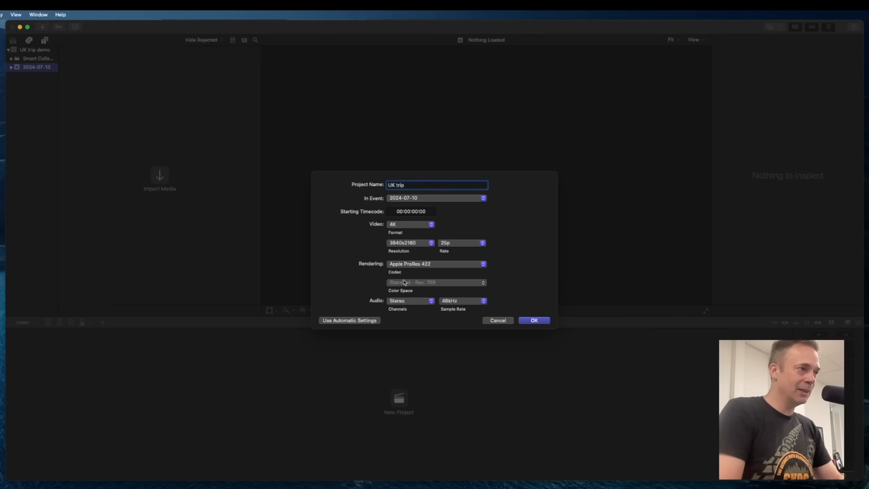
left_click(538, 320)
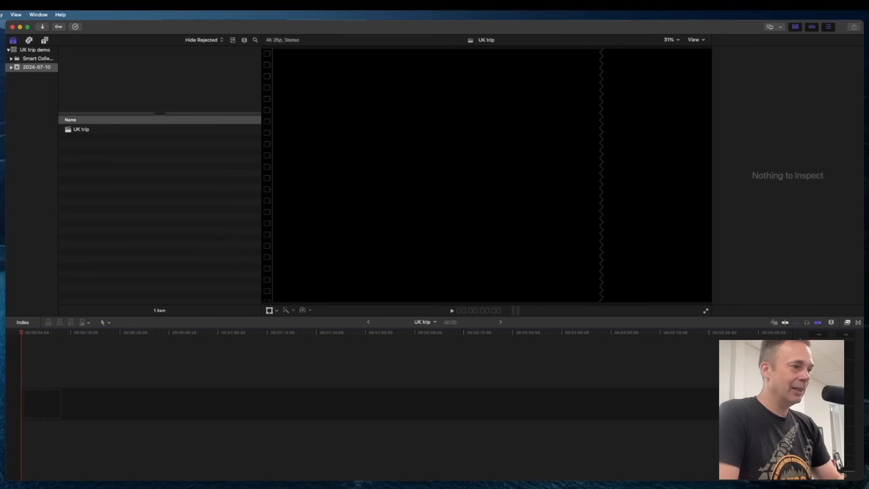
Import every camera folder except 360 into the 2024-07-10 event.
key("super+Tab")
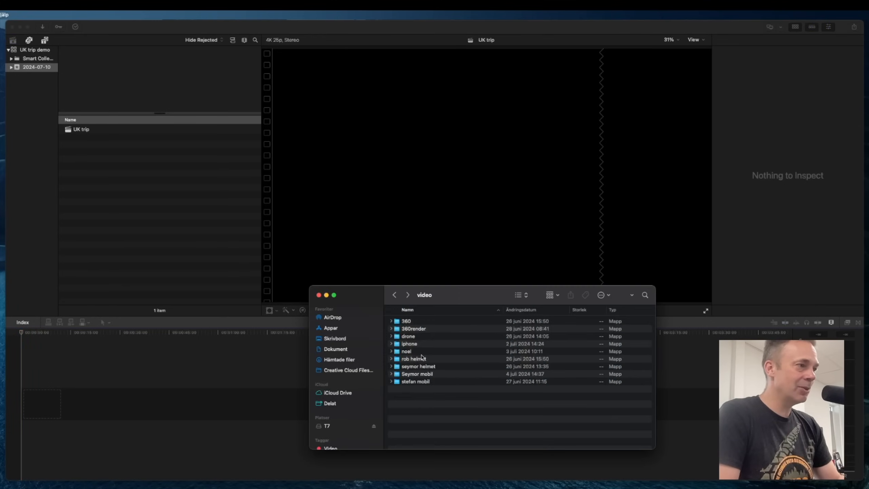
key("super+a")
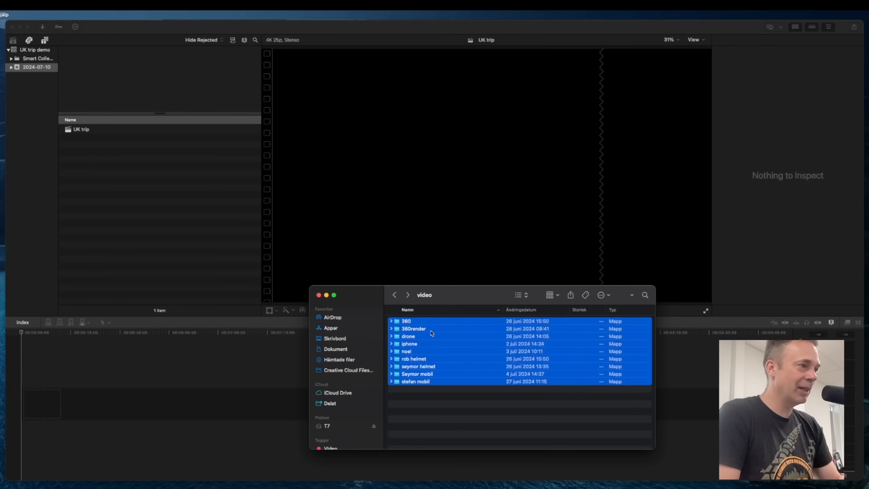
left_click(409, 323, "super")
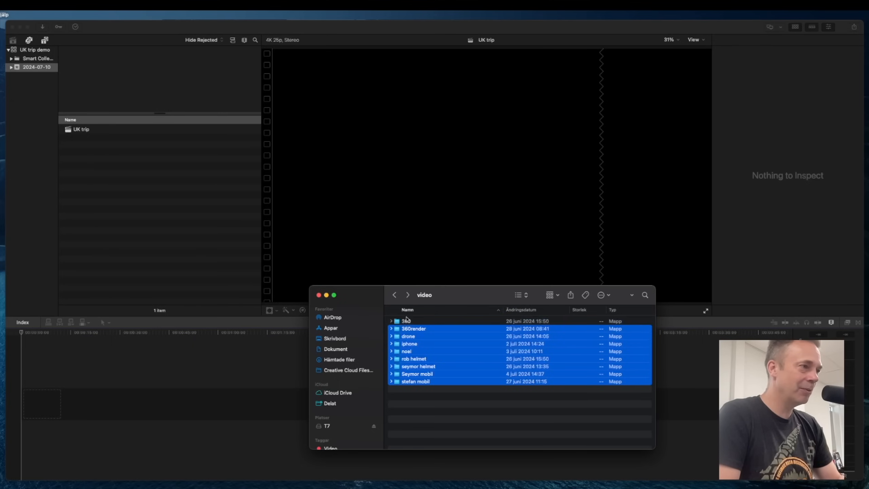
left_click_drag(411, 367, 34, 72)
left_click(357, 29)
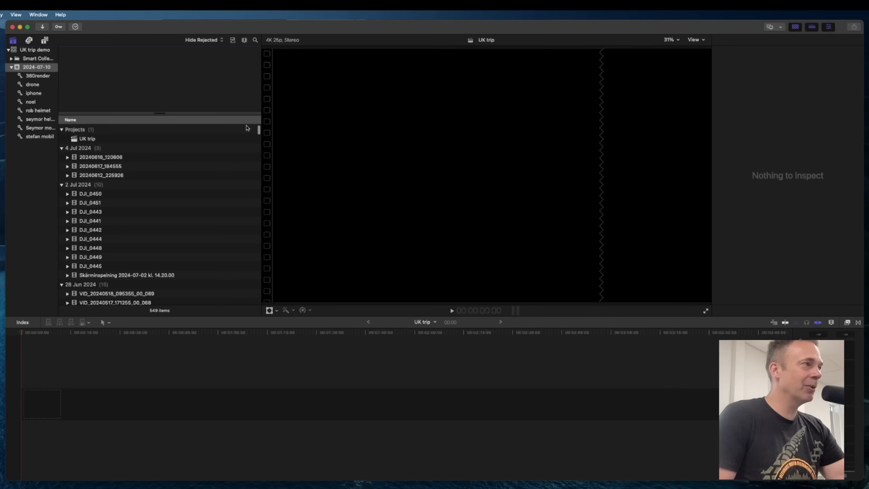
Scroll through the imported event's clips and preview several of them.
scroll(256, 203, "down", 15)
scroll(256, 203, "down", 20)
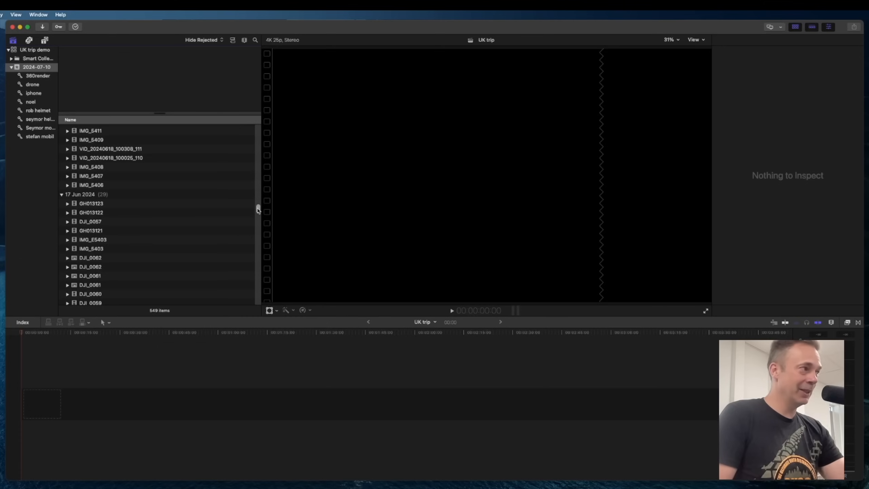
scroll(258, 209, "down", 20)
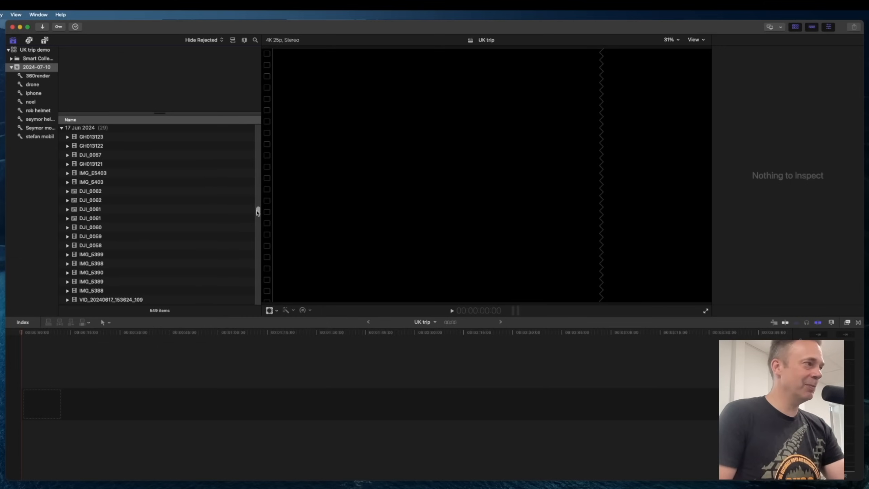
scroll(259, 288, "down", 10)
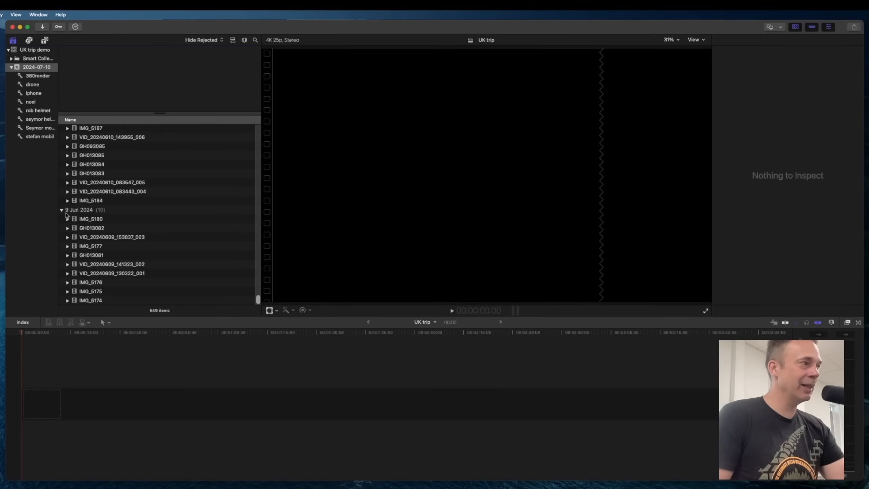
left_click(78, 219)
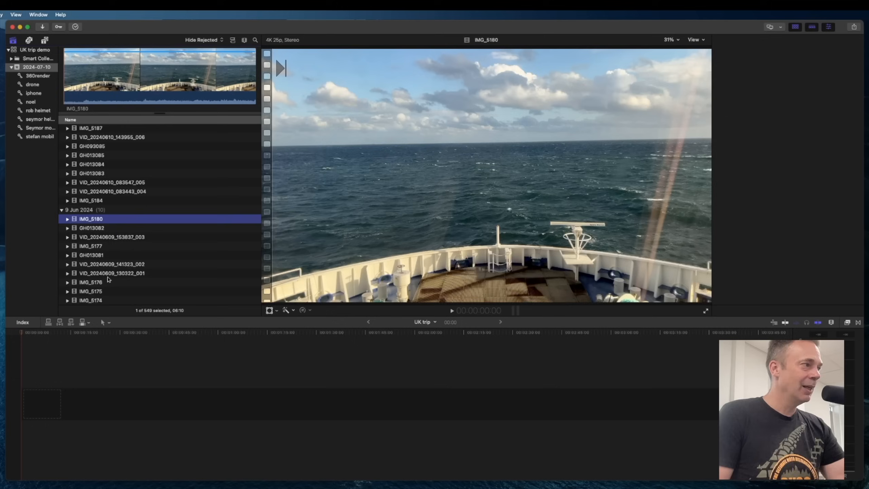
left_click(83, 256)
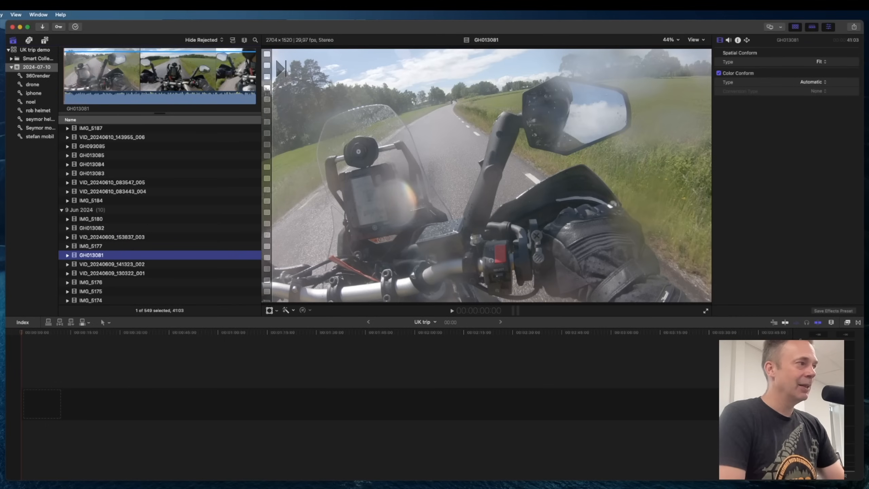
key("Up")
key("Up")
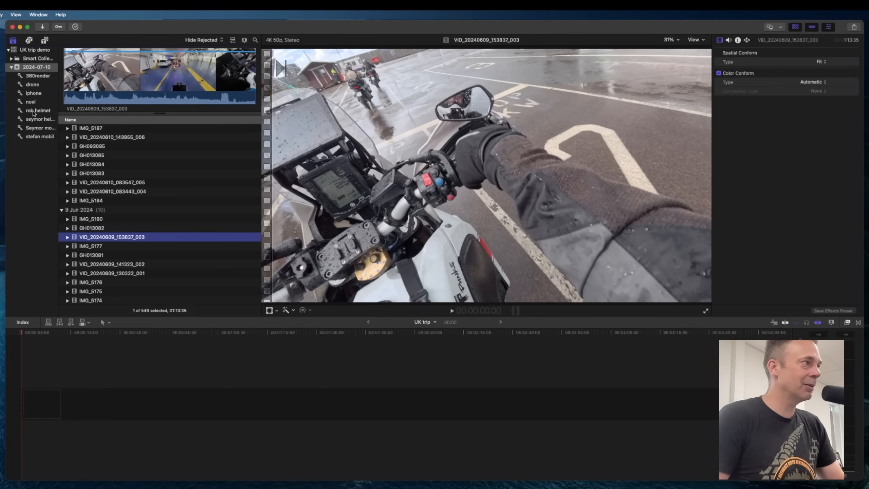
Browse the rob helmet and seymor helmet keyword collections and the full event clip list.
left_click(34, 111)
scroll(118, 262, "down", 1)
scroll(118, 263, "up", 2)
left_click(38, 121)
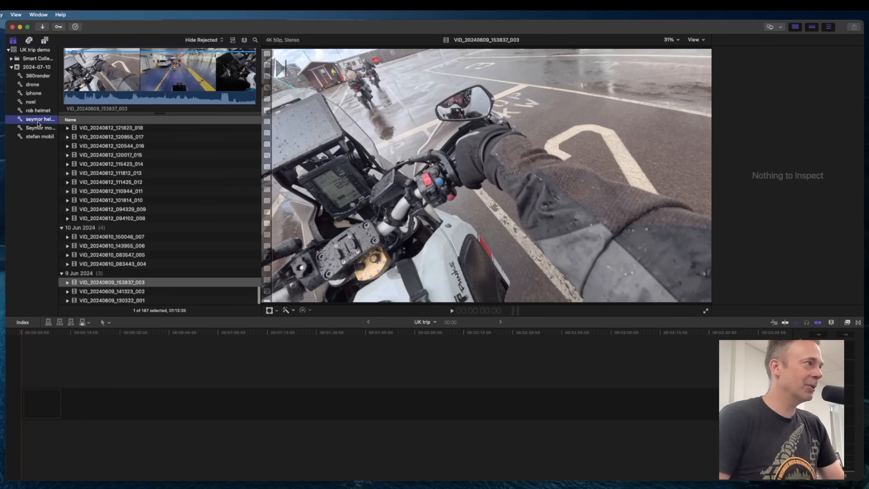
left_click(30, 69)
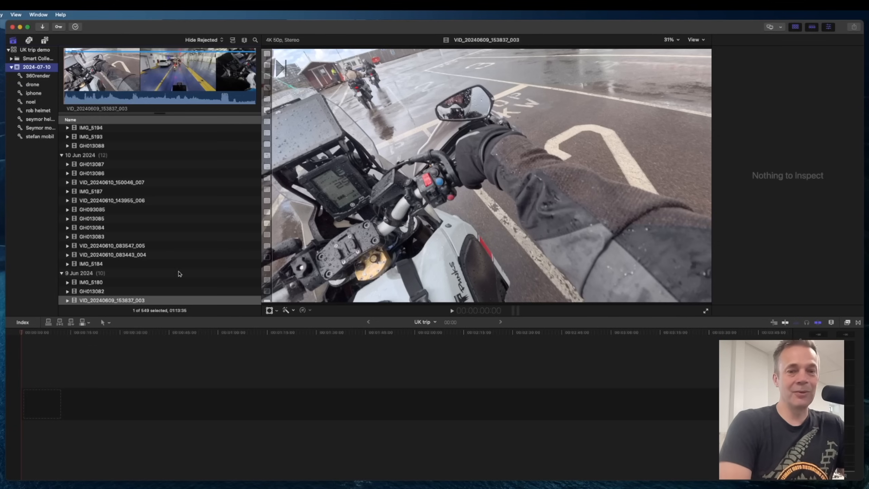
scroll(179, 274, "down", 4)
left_click(105, 293)
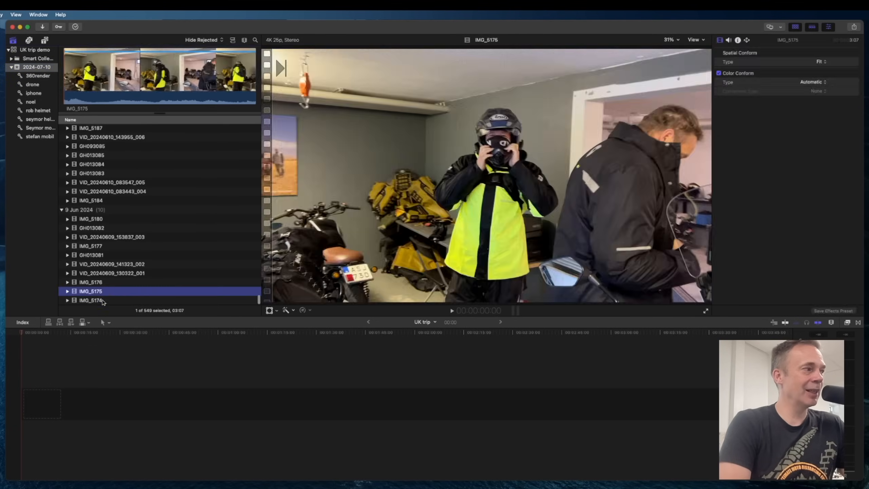
Mark a short range near the start of IMG_5174 and append it to the UK trip timeline.
left_click(102, 300)
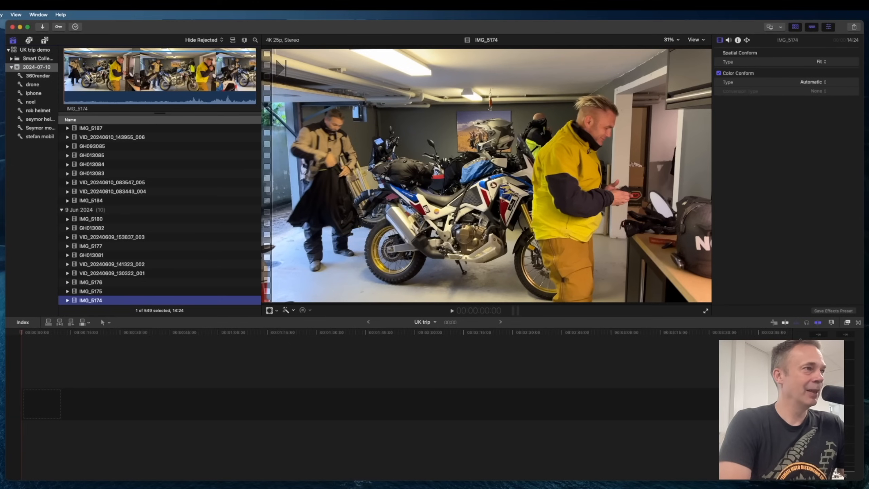
left_click(82, 80)
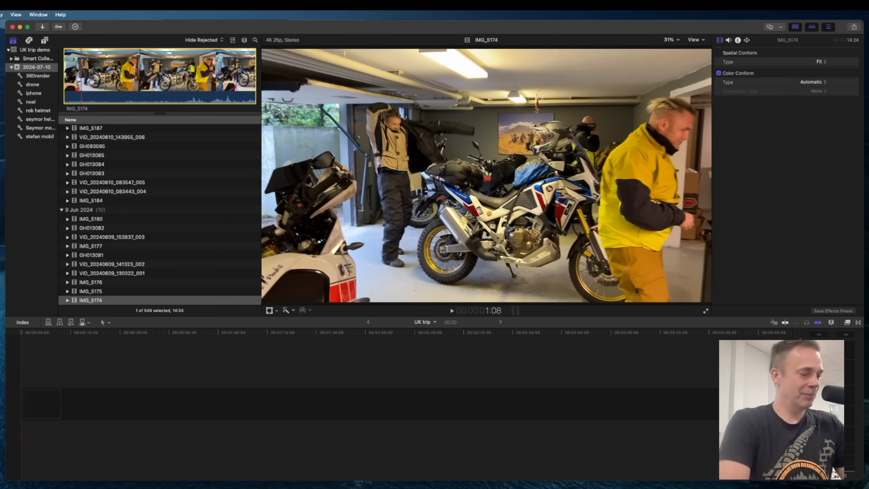
key("o")
left_click_drag(103, 76, 161, 87)
key("e")
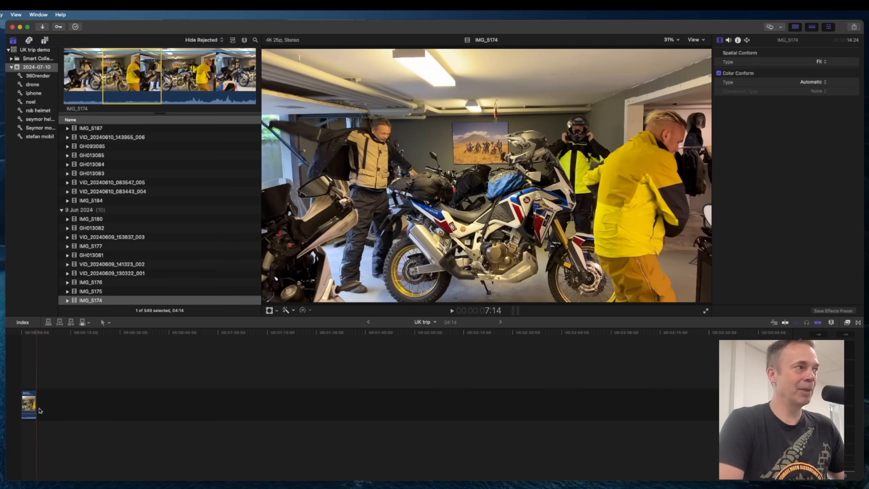
Append a range of IMG_5177 to the timeline after the first clip.
left_click(130, 283)
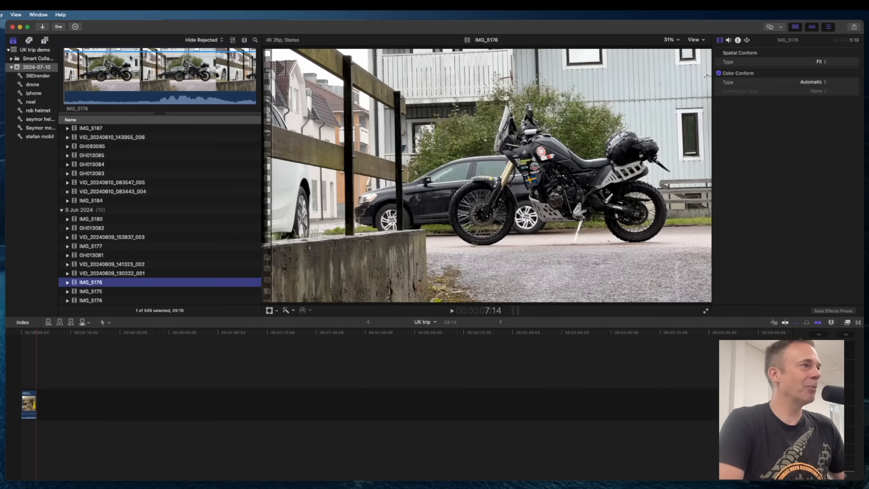
left_click_drag(96, 73, 144, 72)
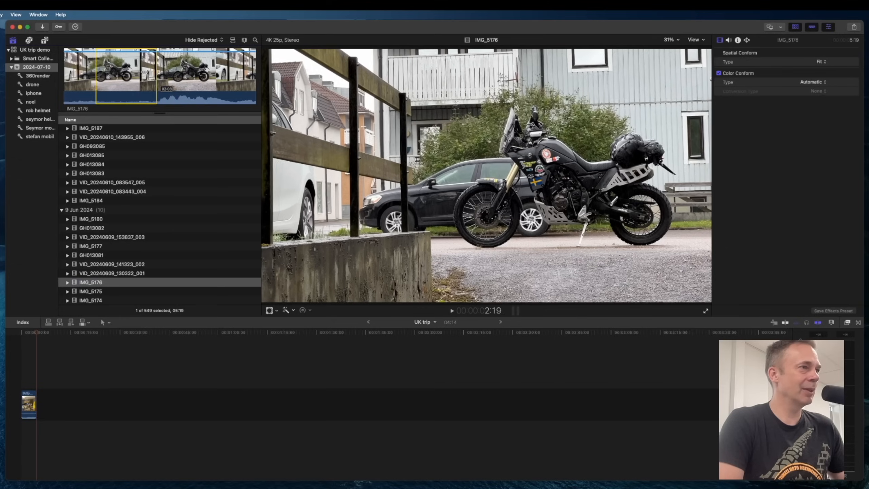
left_click(98, 256)
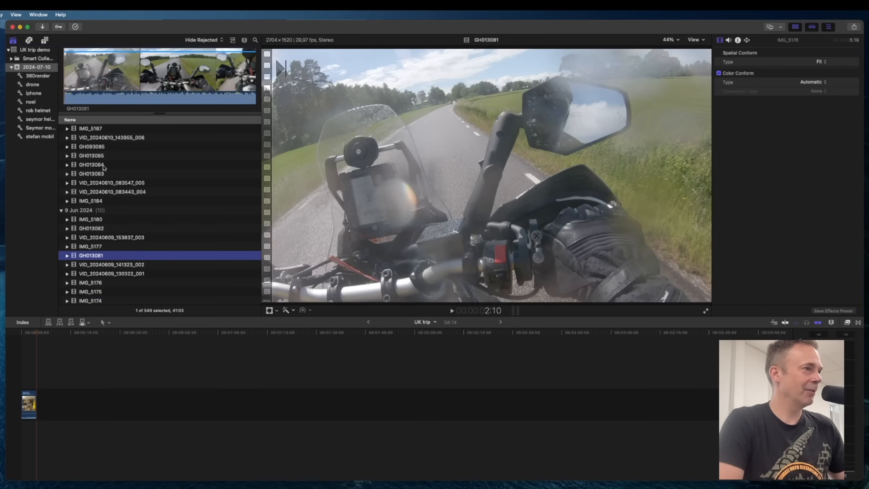
left_click(83, 248)
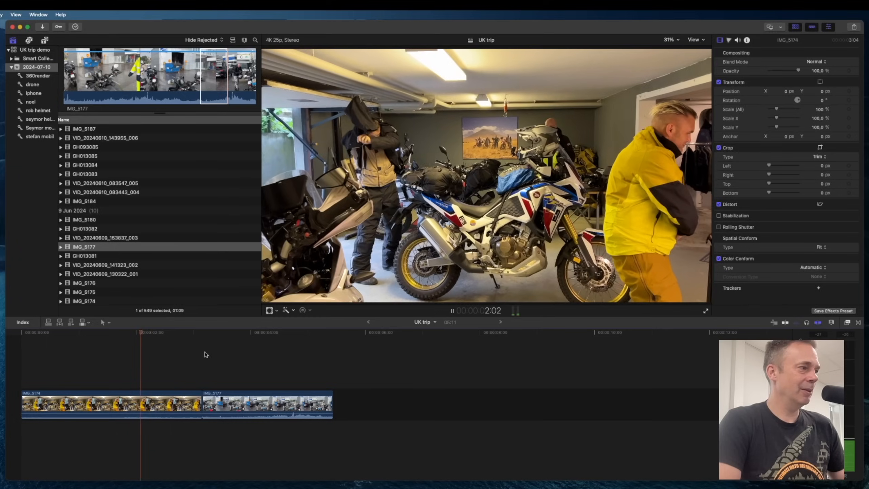
left_click(205, 353)
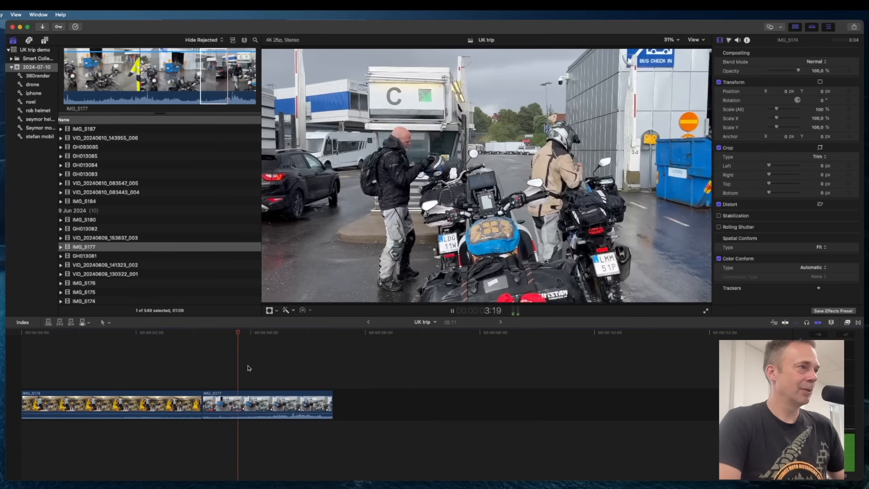
Mark a range near the start of VID_20240609_153837_003 and append it to the UK trip timeline.
left_click(83, 230)
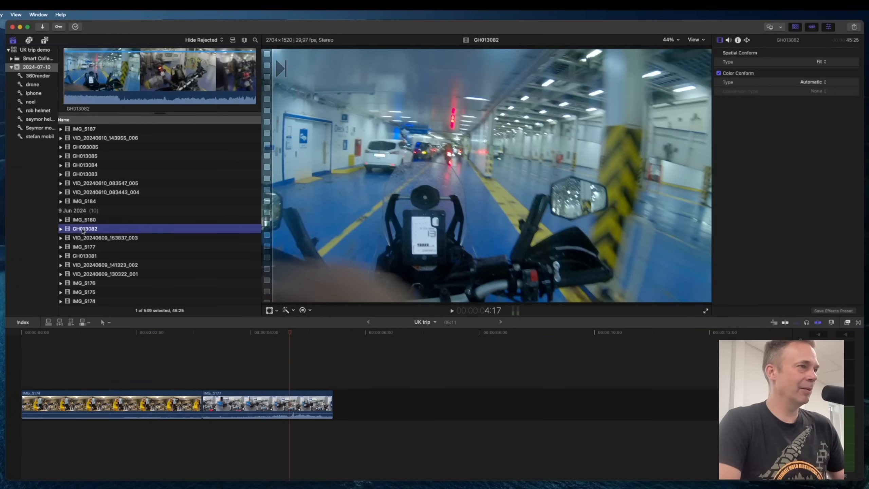
left_click(83, 238)
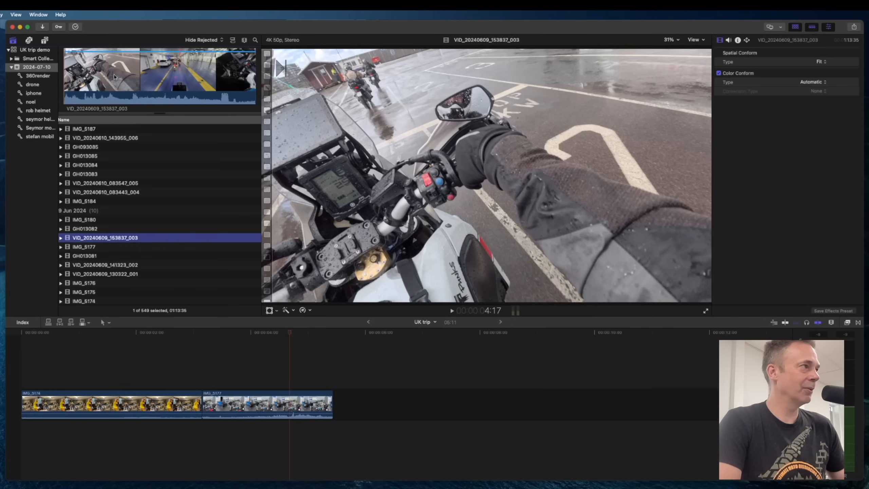
left_click(90, 75)
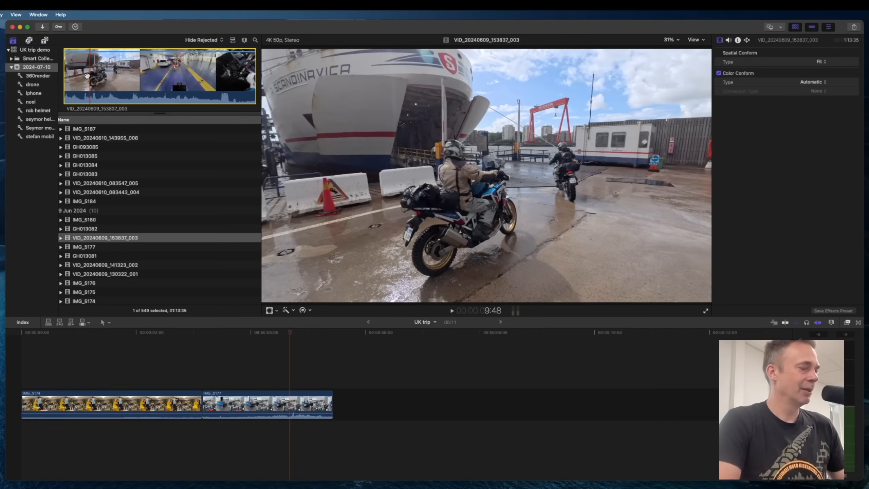
key("i")
key("space")
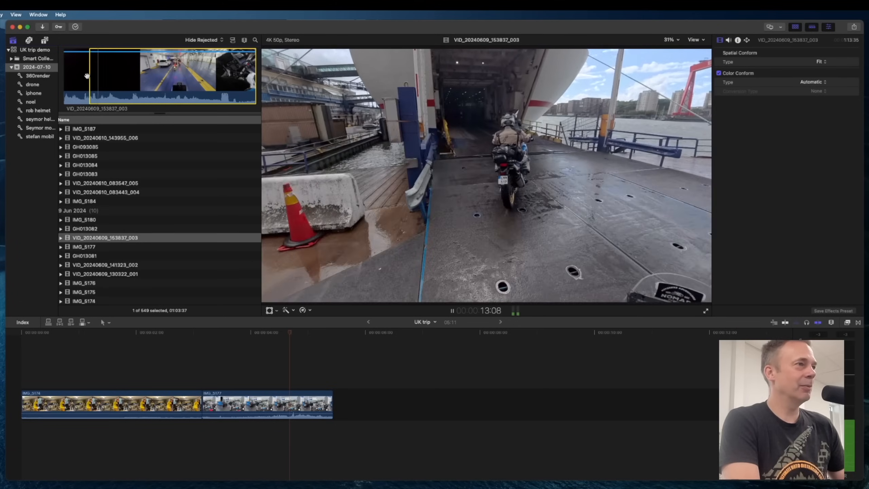
key("o")
key("space")
key("e")
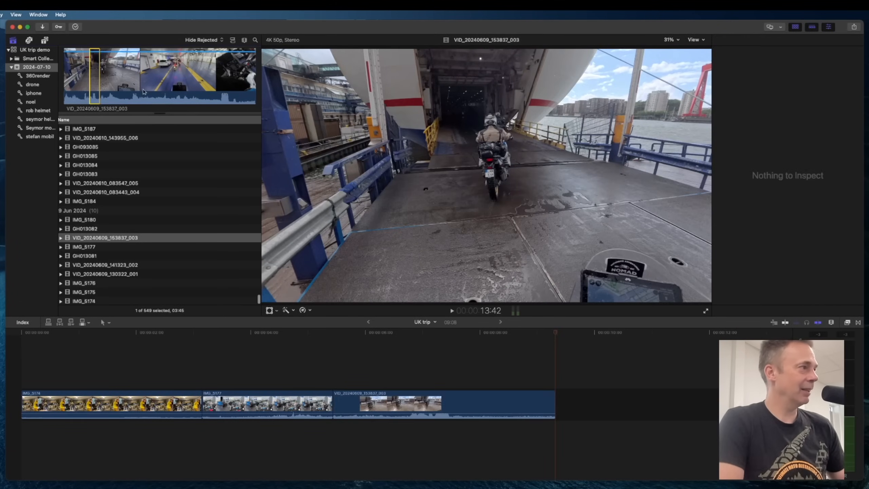
Select a short range of IMG_5187 and append it to the end of the timeline.
left_click(89, 201)
scroll(86, 213, "up", 3)
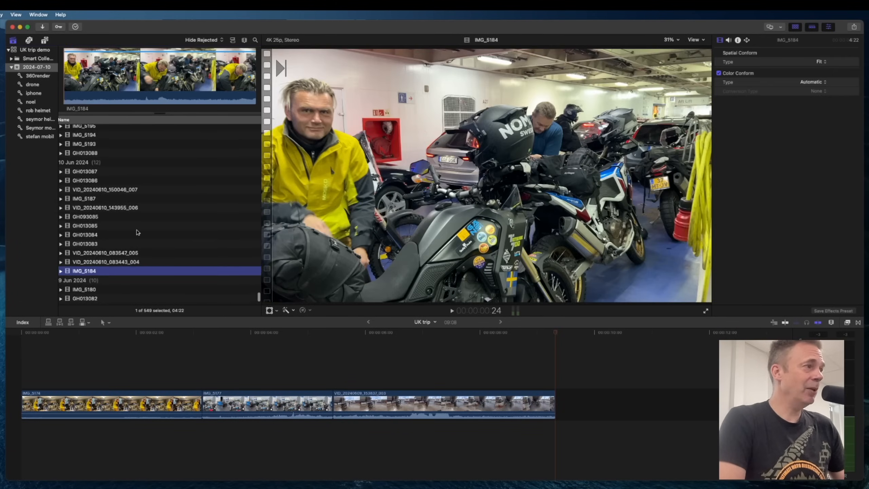
left_click(92, 237)
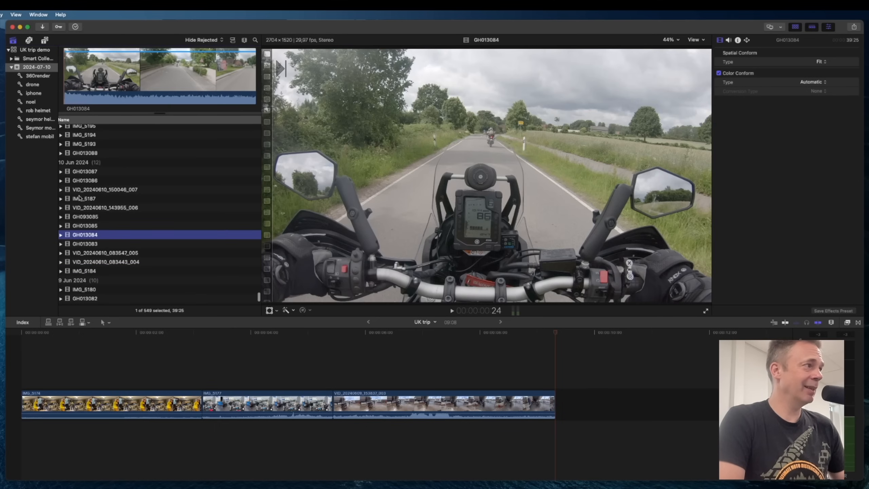
left_click(79, 198)
mouse_move(95, 92)
left_mouse_down()
mouse_move(183, 98)
mouse_move(110, 99)
left_mouse_up()
key("e")
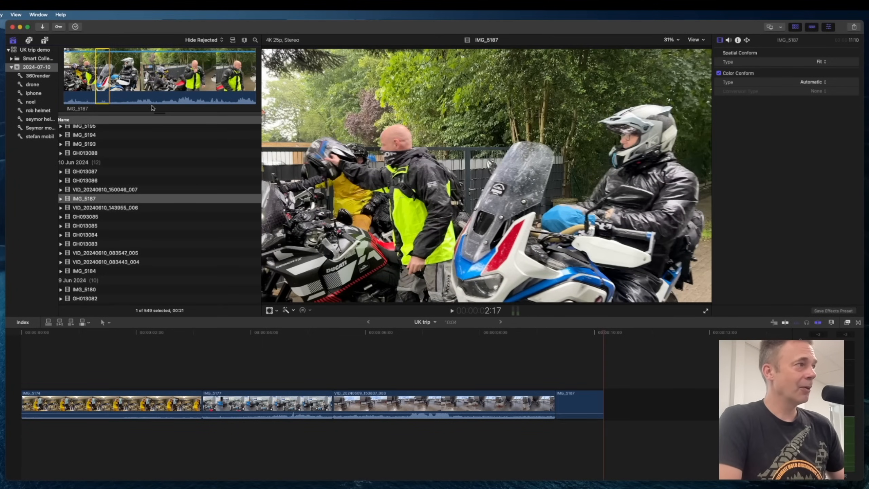
Preview GH013086, then select a range in the middle of IMG_5193 and append it to the timeline.
scroll(85, 202, "up", 2)
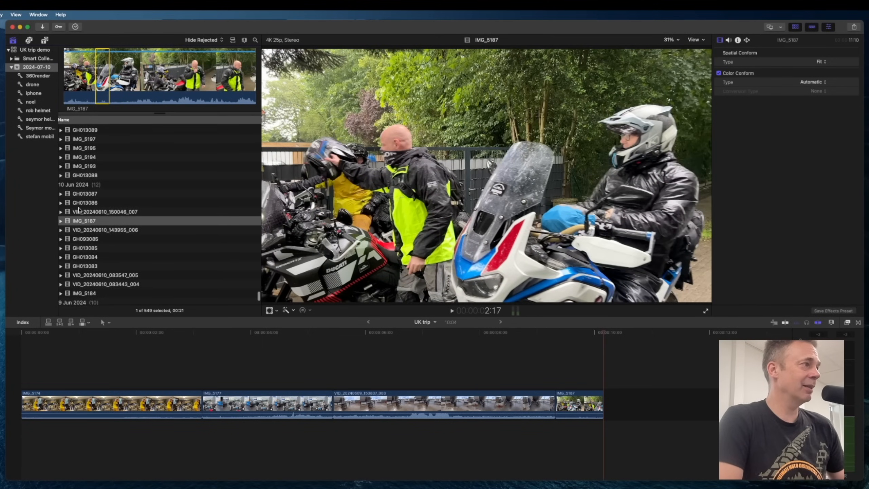
left_click(79, 203)
left_click_drag(84, 79, 203, 75)
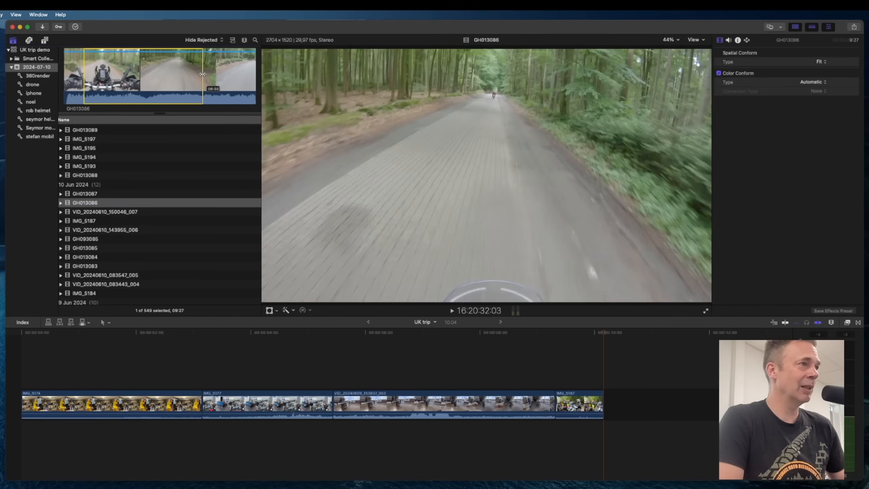
left_click(104, 194)
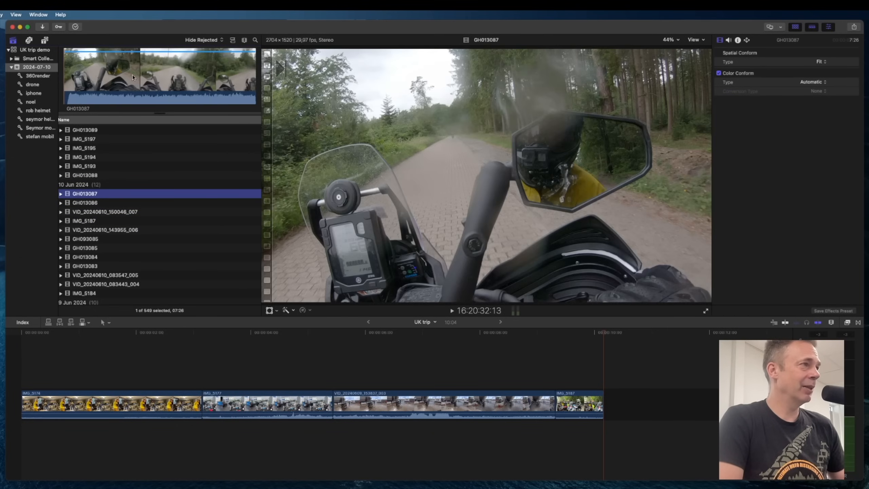
left_click(82, 166)
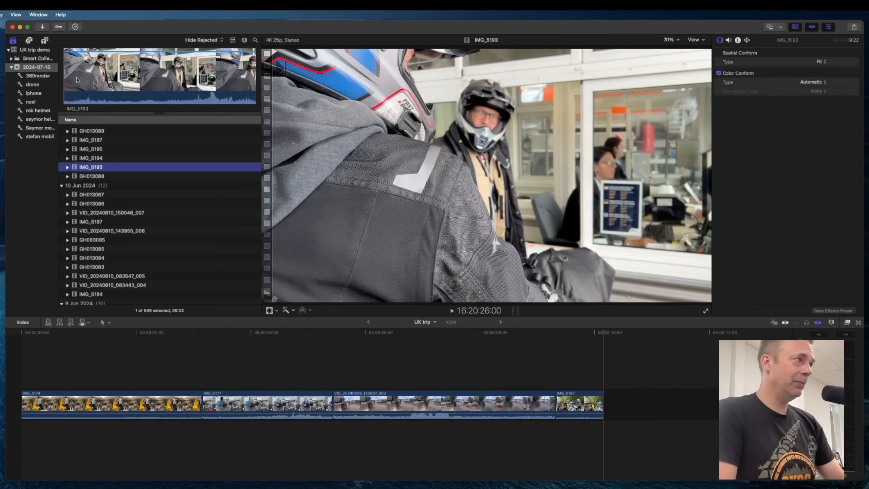
left_click_drag(77, 80, 215, 77)
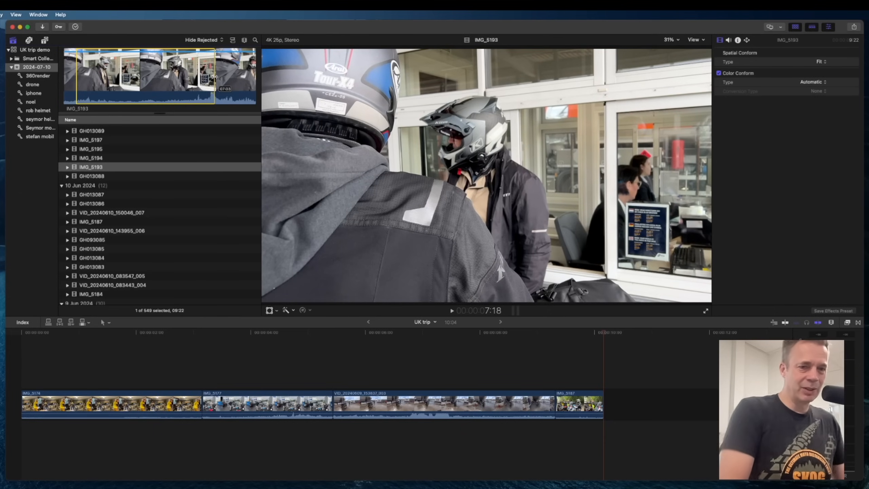
left_click_drag(215, 78, 177, 80)
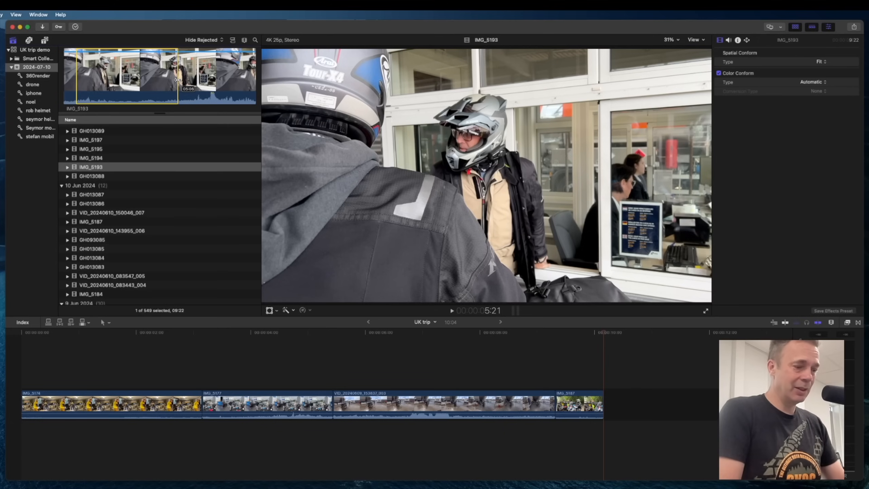
key("i")
key("space")
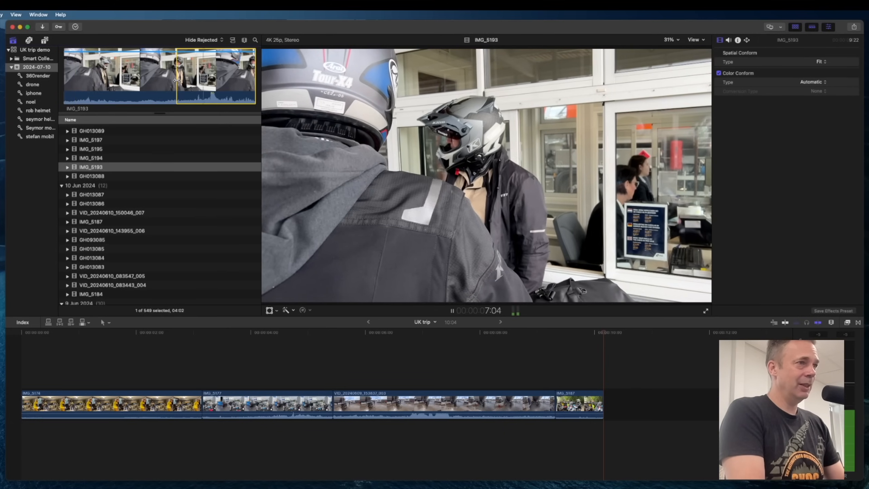
key("e")
Select a range near the start of IMG_5194 and append it to the timeline.
left_click(98, 162)
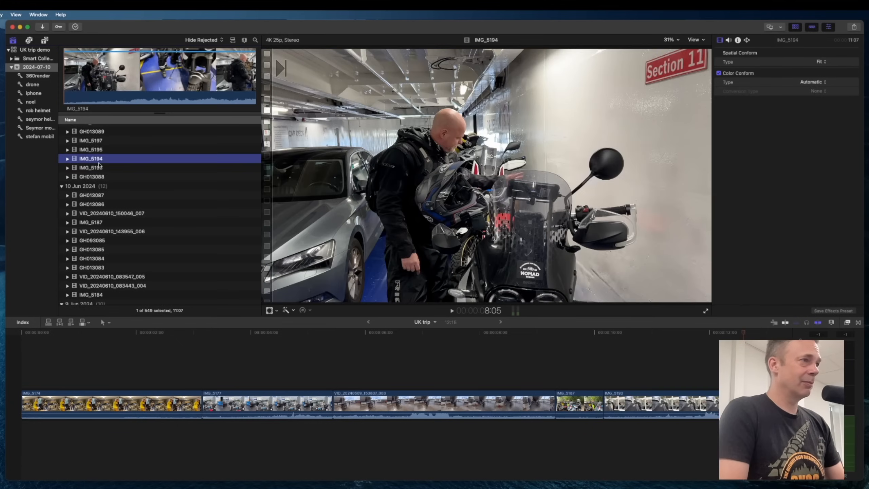
left_click_drag(127, 90, 68, 75)
key("e")
Mark a range at the start of IMG_5197 and append it to the timeline.
key("Up")
key("Up")
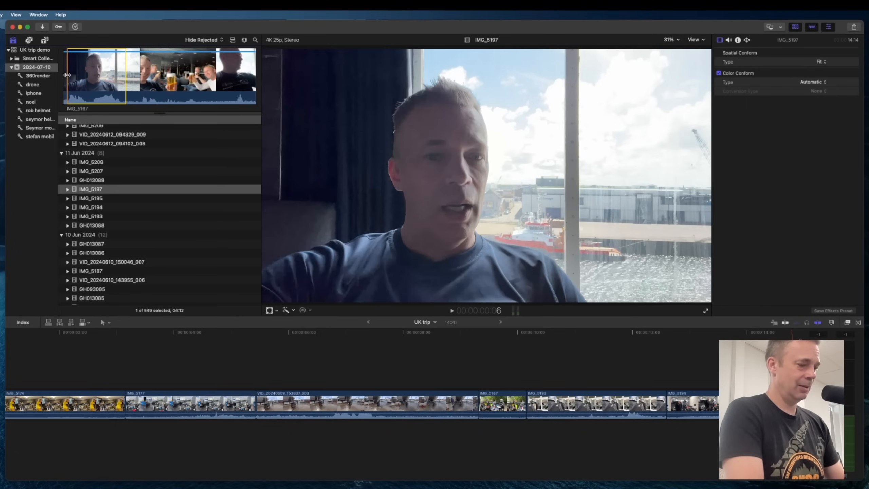
key("space")
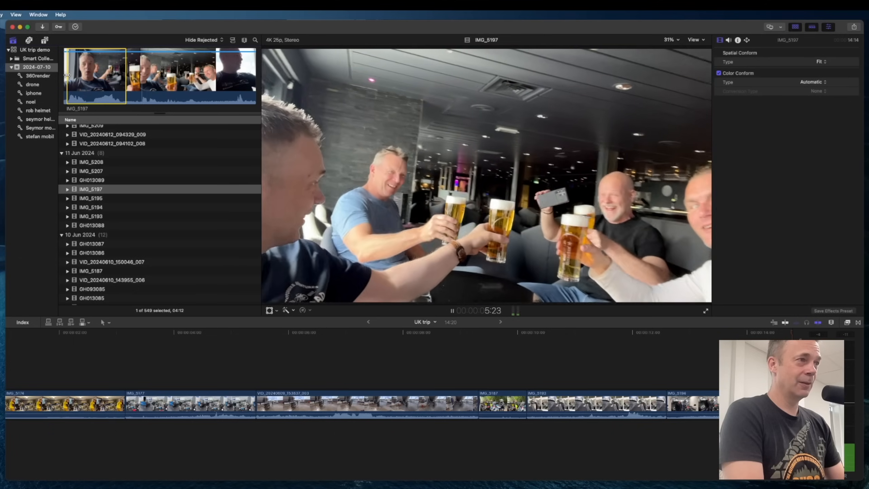
key("space")
key("o")
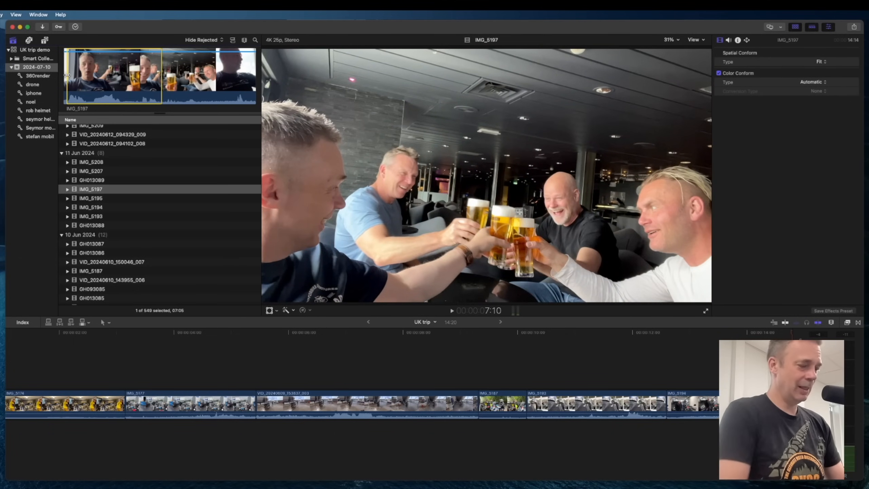
key("e")
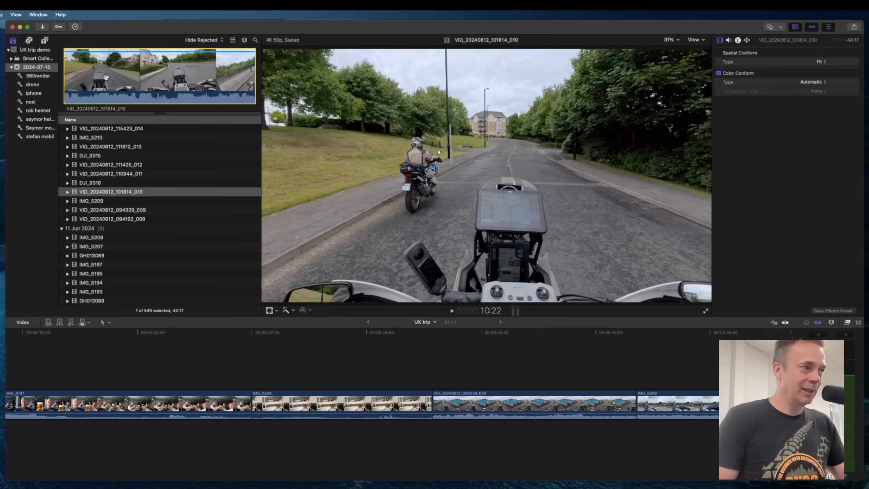
Mark a short range of VID_20240612_101814_010 and append it to the end of the timeline.
left_click(87, 86)
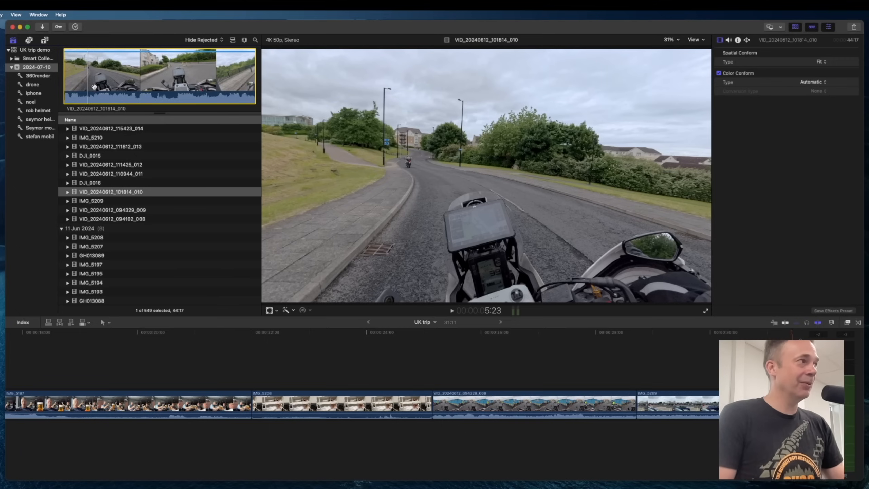
left_click(93, 86)
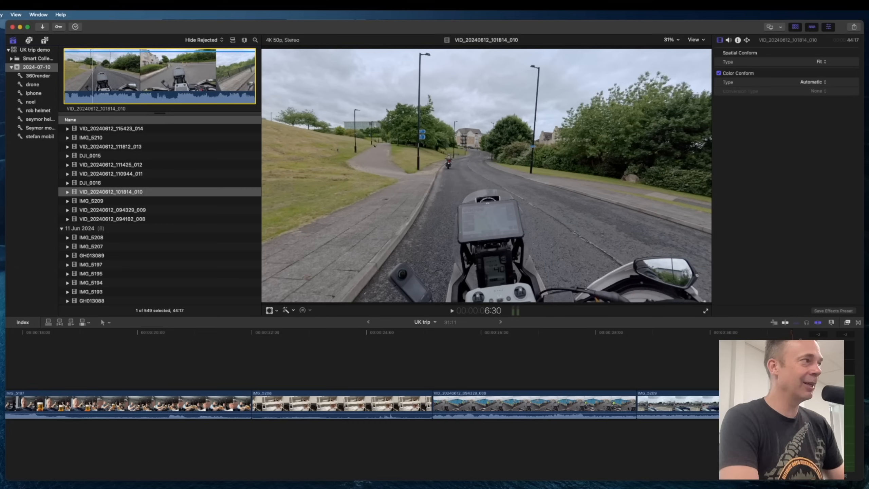
key("i")
key("space")
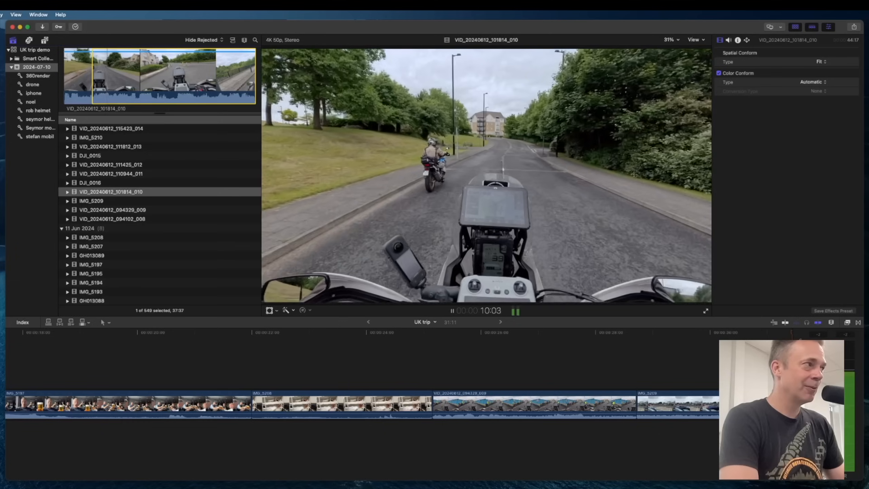
key("o")
key("e")
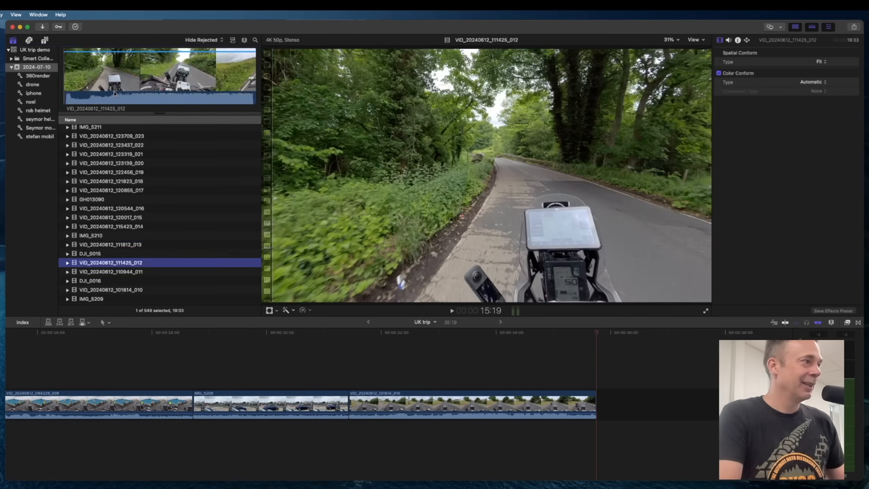
Insert a short range of drone clip DJI_0015 into the timeline between IMG_5208 and VID_20240612_094329_009.
key("Up")
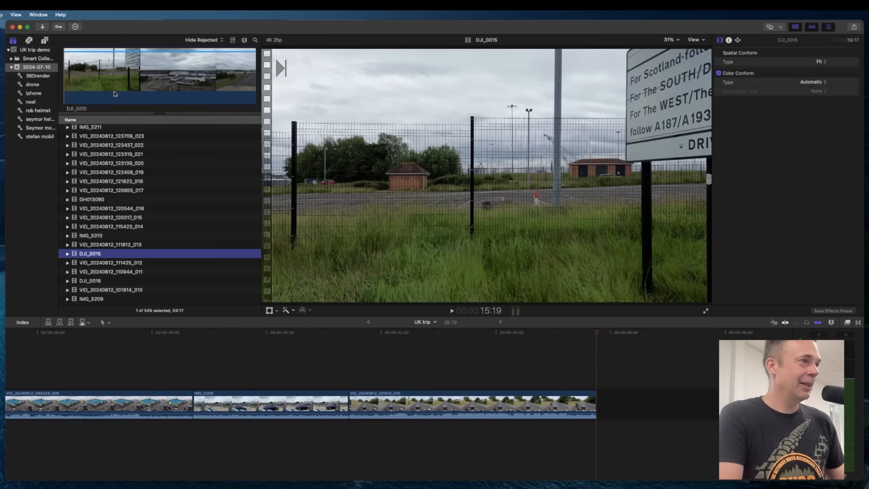
left_click(138, 76)
key("space")
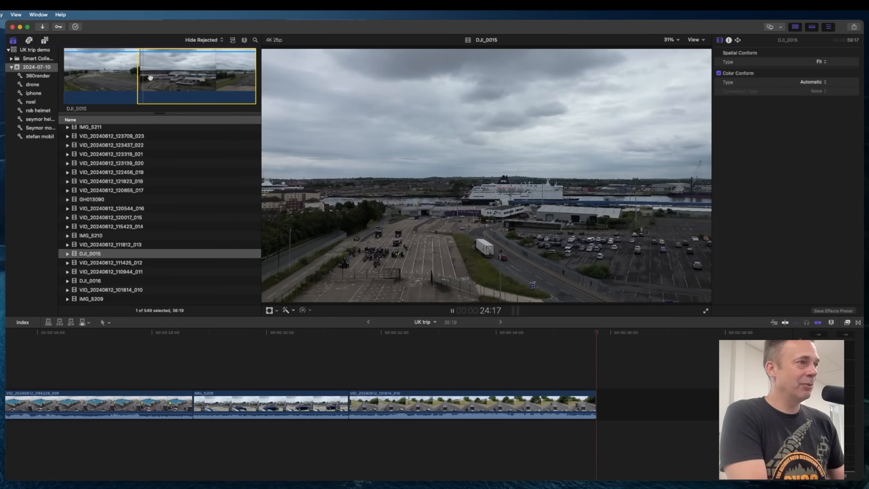
key("space")
left_click_drag(150, 78, 70, 368)
scroll(153, 374, "left", 10)
left_click_drag(361, 373, 353, 397)
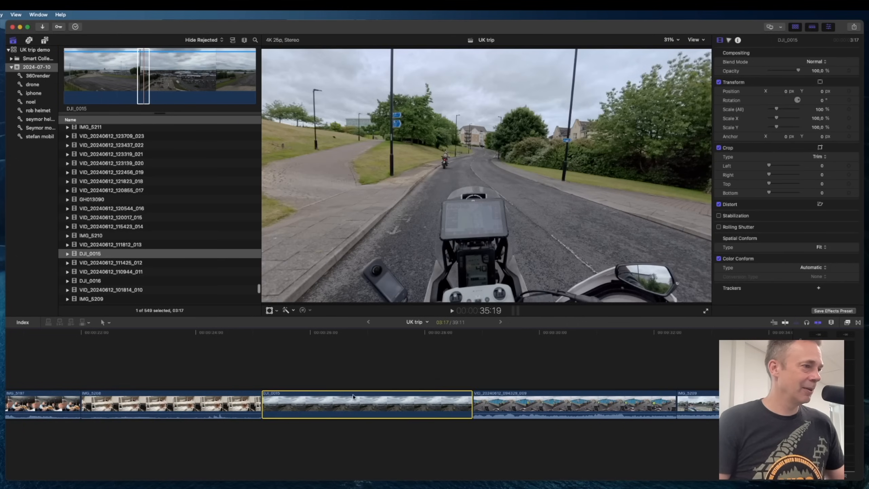
Play back the timeline around the inserted drone clip.
left_click(245, 366)
key("space")
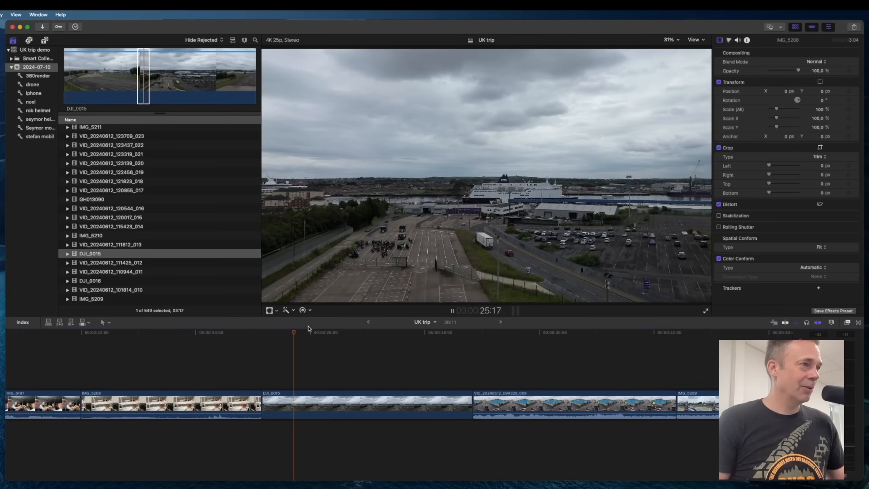
left_click(426, 349)
left_click(556, 359)
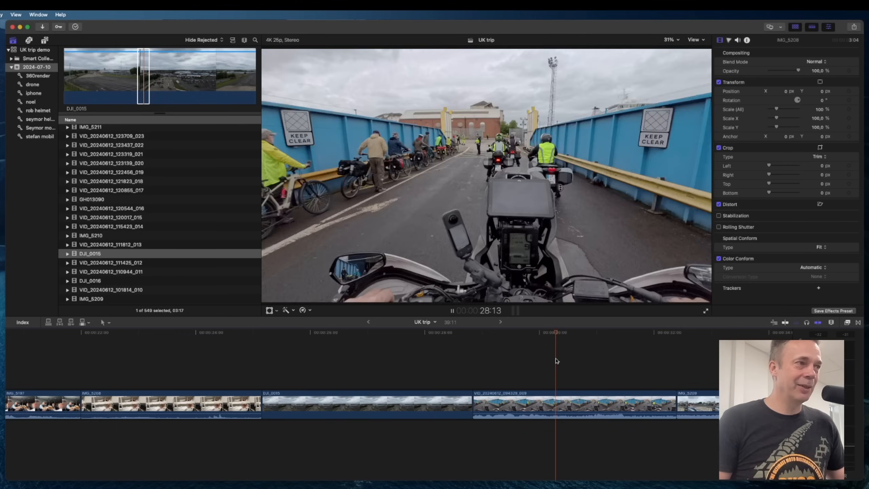
scroll(518, 363, "right", 10)
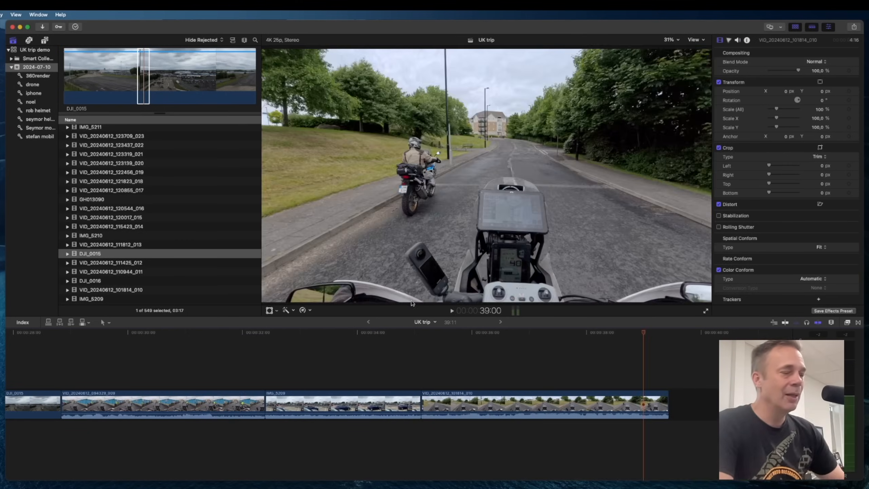
scroll(153, 243, "down", 1)
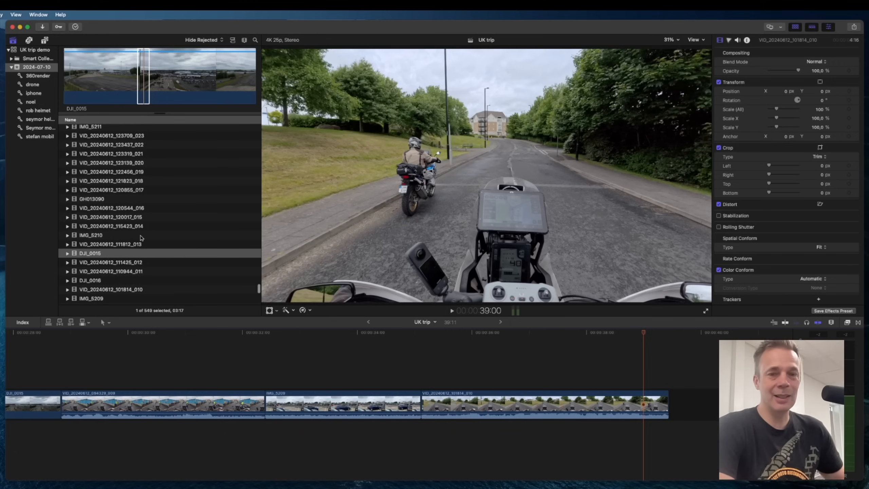
Browse and preview several of the 12 Jun 2024 clips in the event list.
left_click(111, 245)
left_click(110, 218)
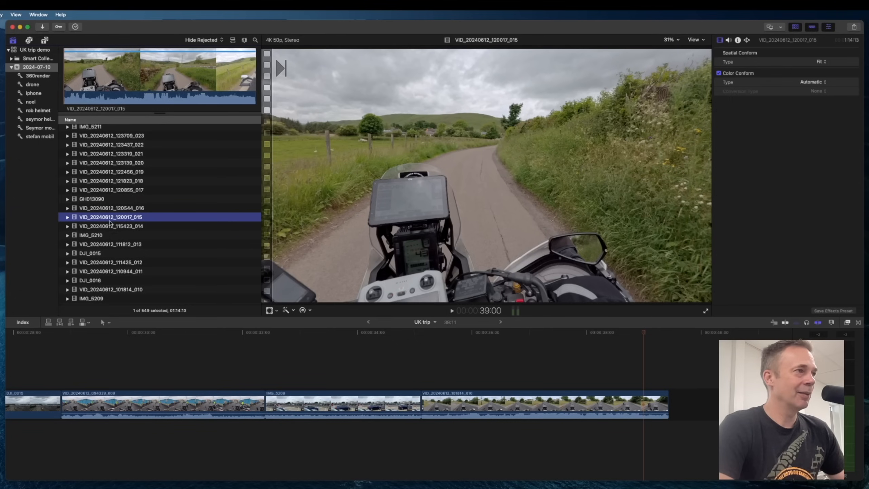
scroll(113, 223, "up", 5)
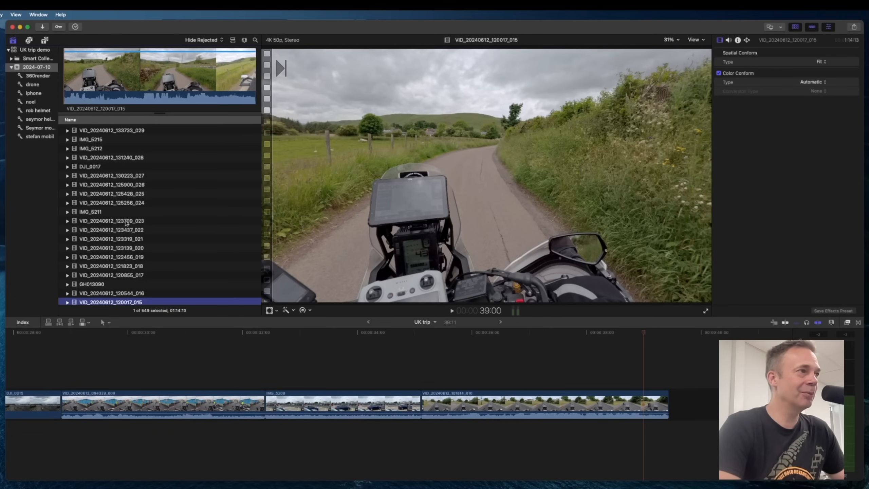
key("Up")
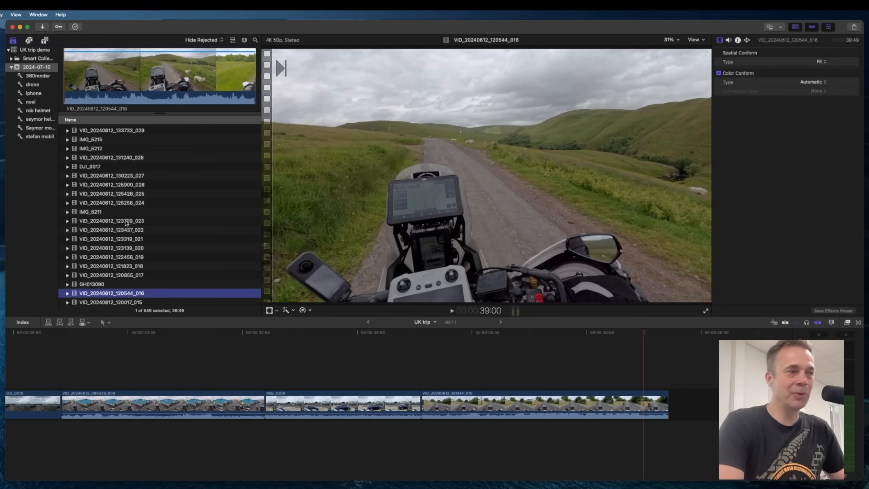
key("Up")
key("Up")
key("Up")
left_click(579, 349)
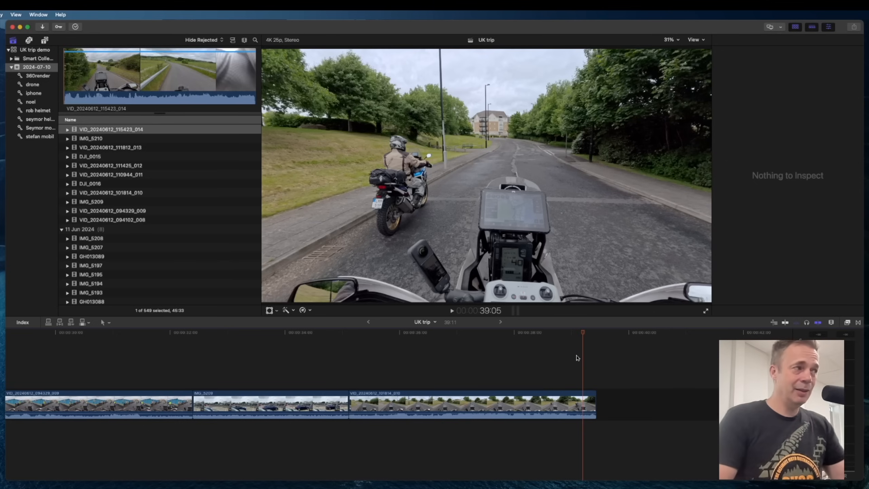
Drag a range of IMG_5245 to the end of the timeline and play it back.
left_click(550, 355)
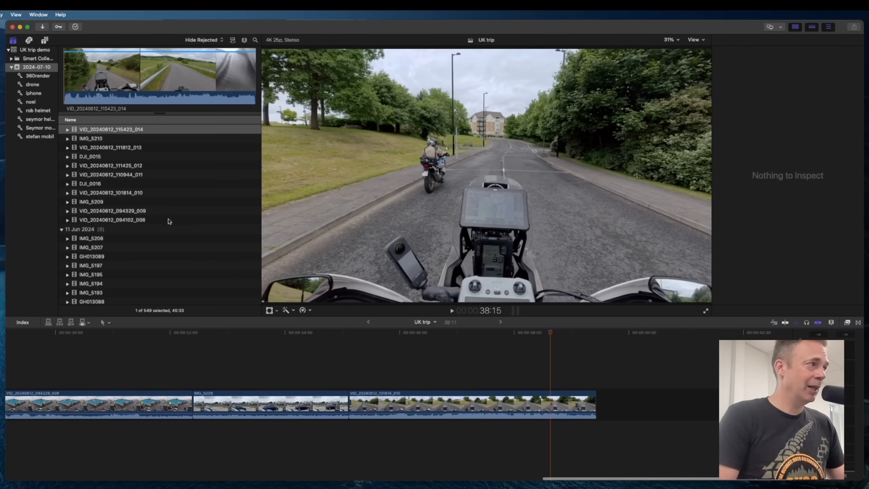
scroll(139, 189, "up", 10)
left_click(137, 191)
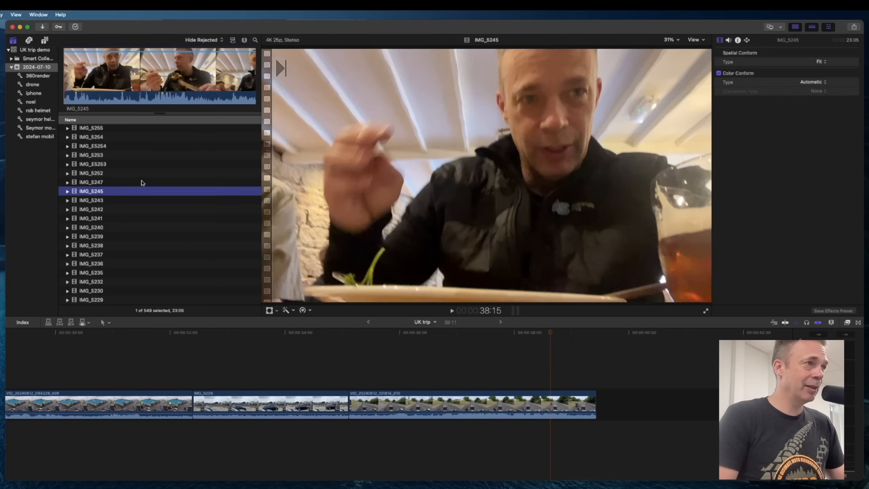
left_click_drag(91, 80, 622, 408)
left_click(564, 368)
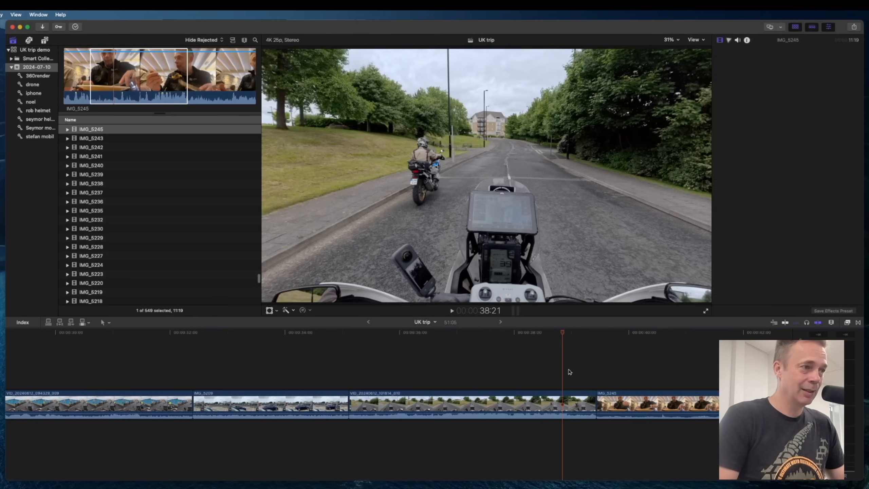
key("space")
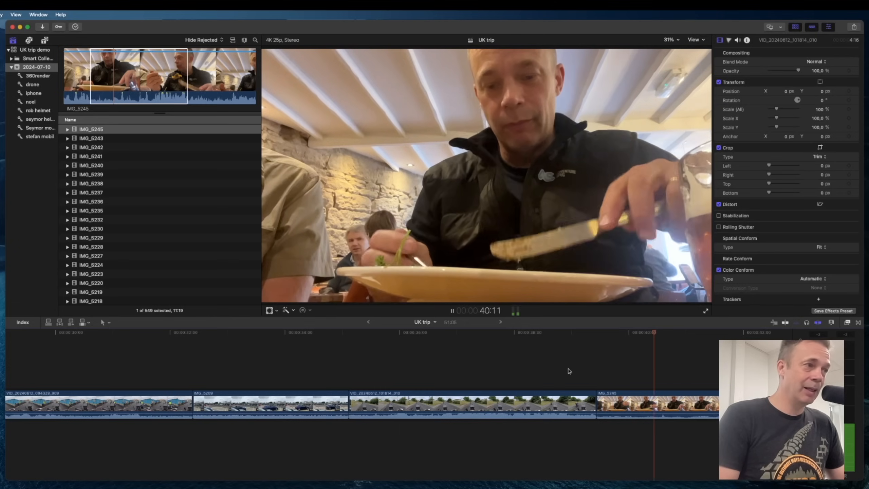
key("space")
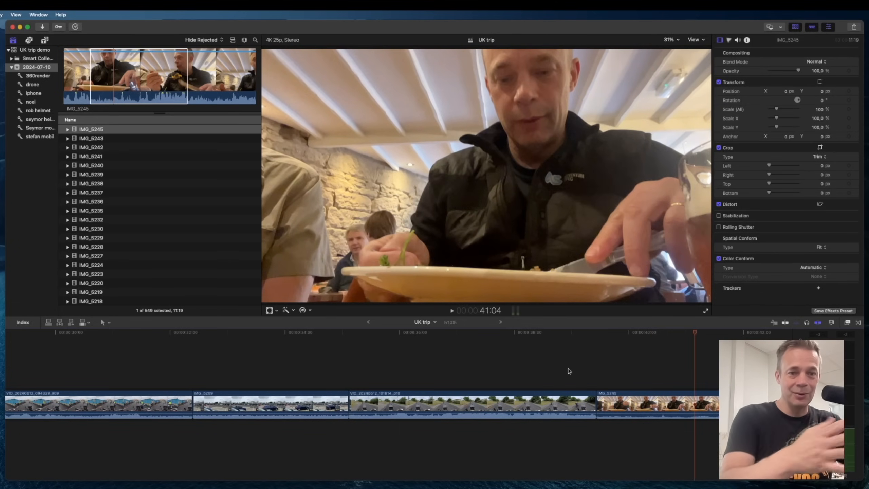
Delete the IMG_5245 clip from the end of the timeline.
left_click(623, 408)
key("Delete")
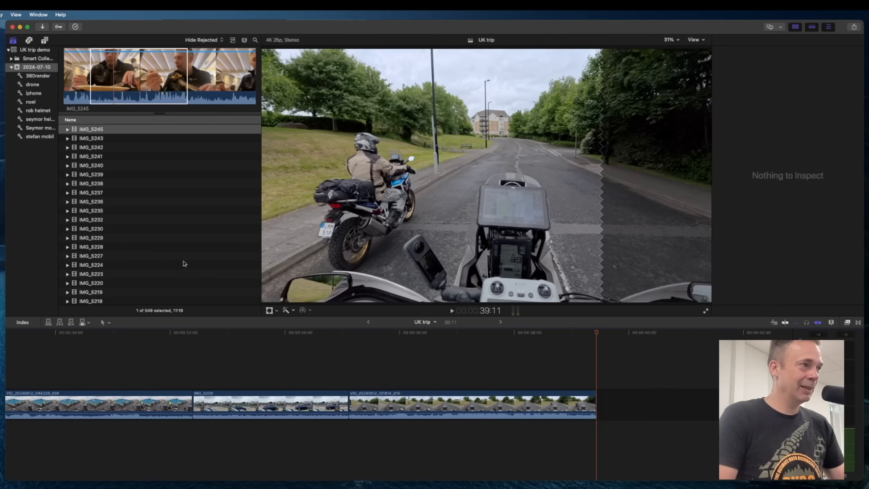
Preview IMG_5211 from the 12 Jun clips and append it to the end of the timeline.
scroll(165, 256, "down", 5)
scroll(165, 256, "down", 10)
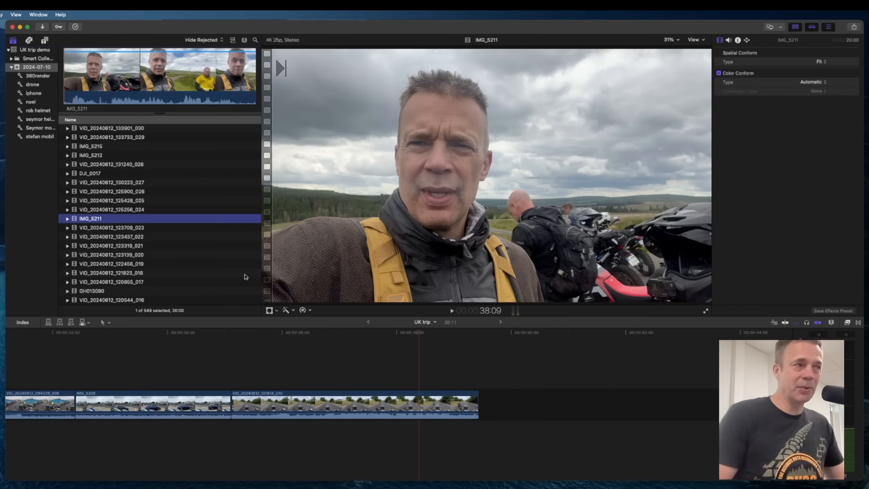
left_click(111, 84)
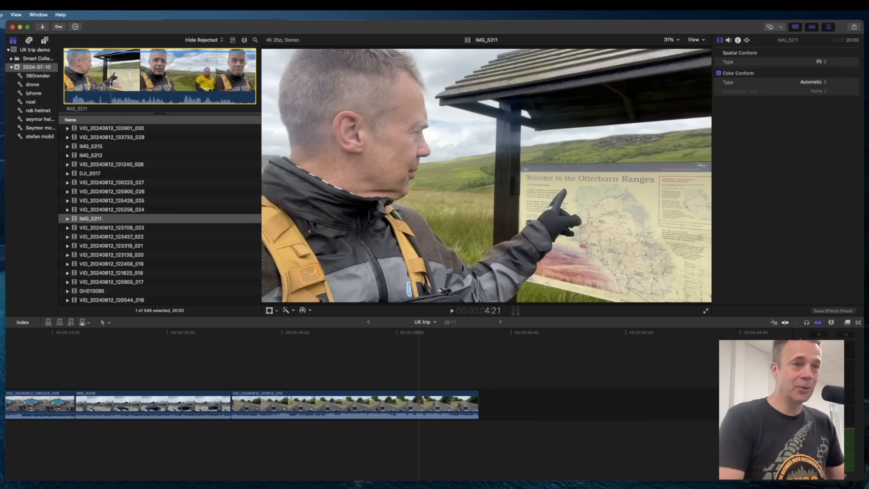
key("space")
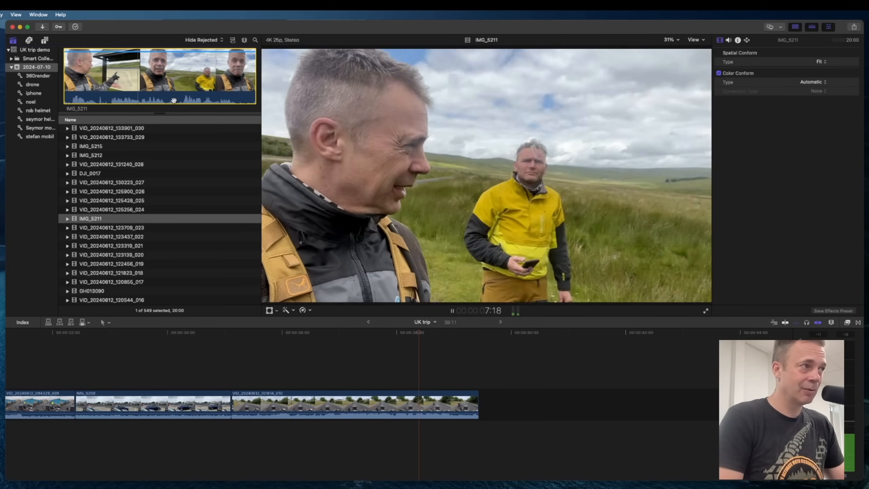
key("space")
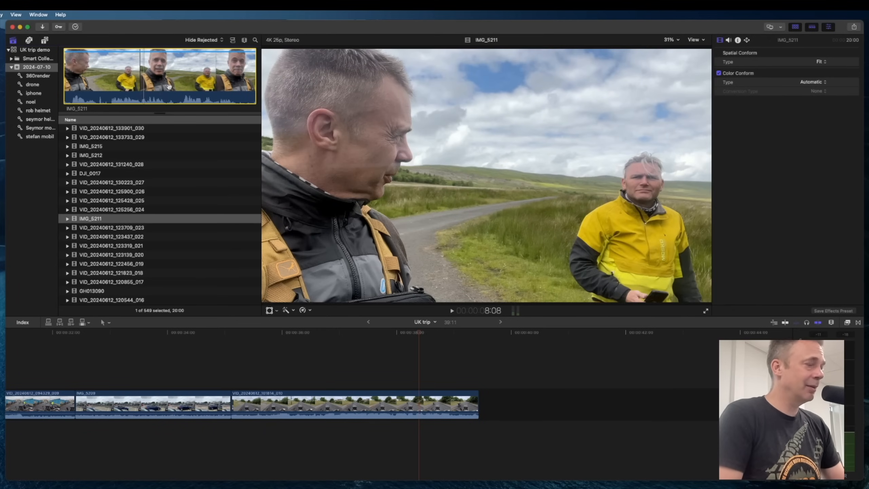
key("e")
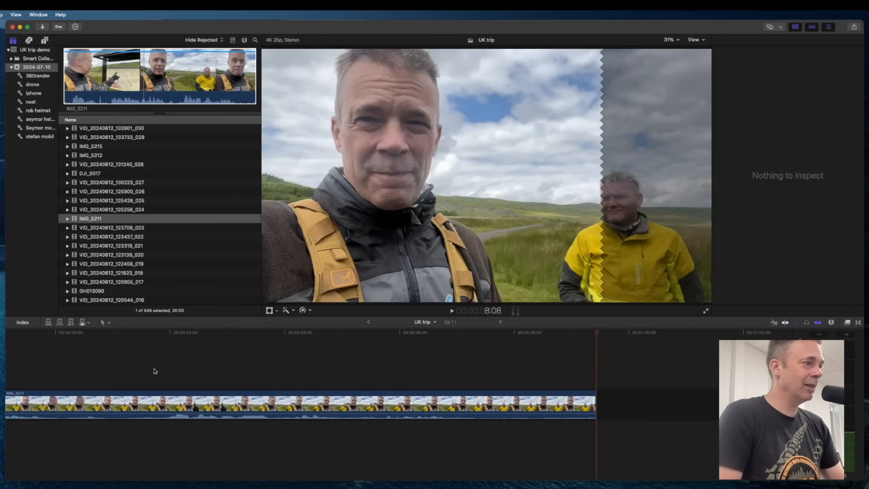
Browse the event clips and switch to the completed UK project timeline in the other library.
key("super+minus")
key("super+minus")
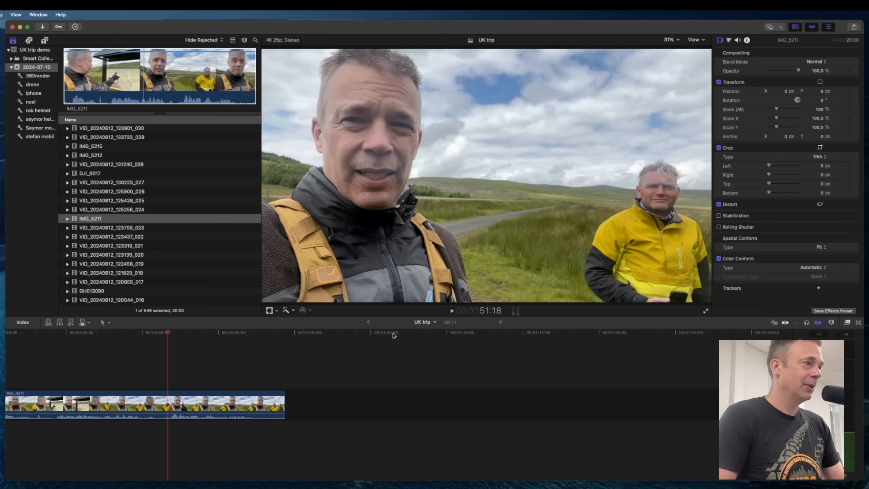
left_click(130, 191)
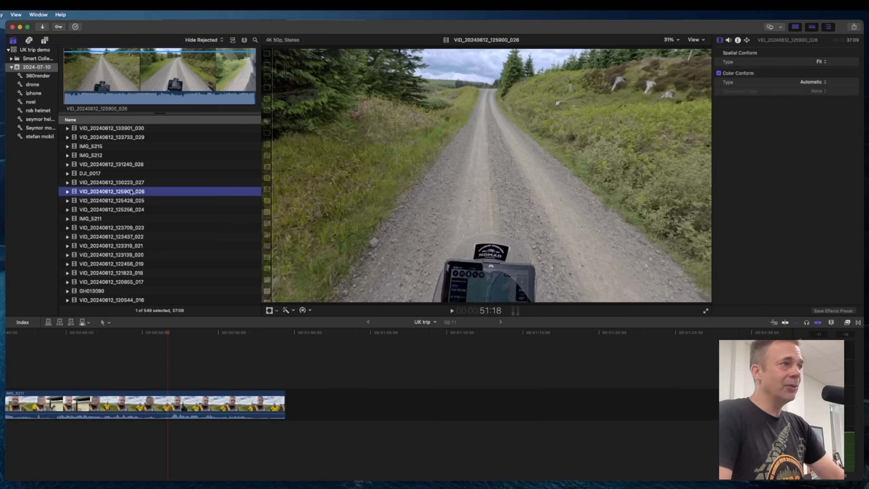
scroll(119, 206, "up", 3)
left_click(99, 212)
scroll(123, 215, "up", 1)
scroll(124, 215, "up", 3)
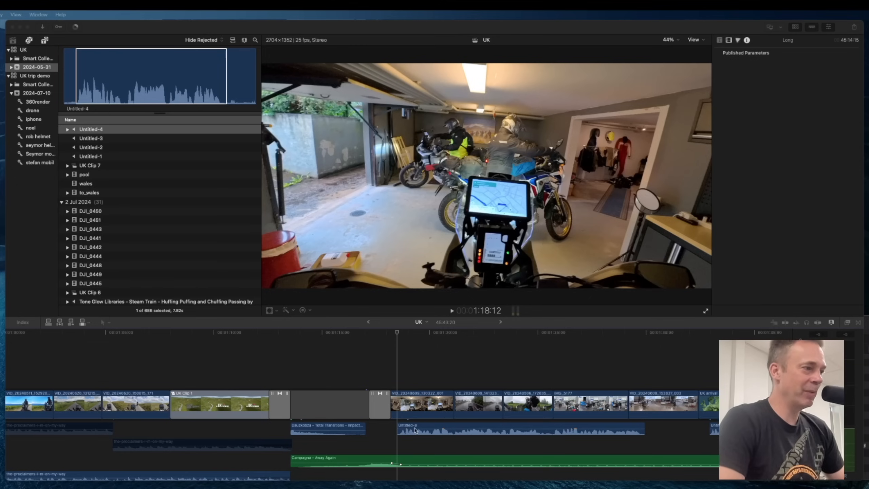
Disable the Campagna – Away Again music clip under the UK project timeline.
left_click(418, 427)
left_click(412, 458)
key("v")
left_click(423, 426)
key("v")
Play and scrub through the UK project timeline to review the edit and its map animation clips.
left_click(392, 346)
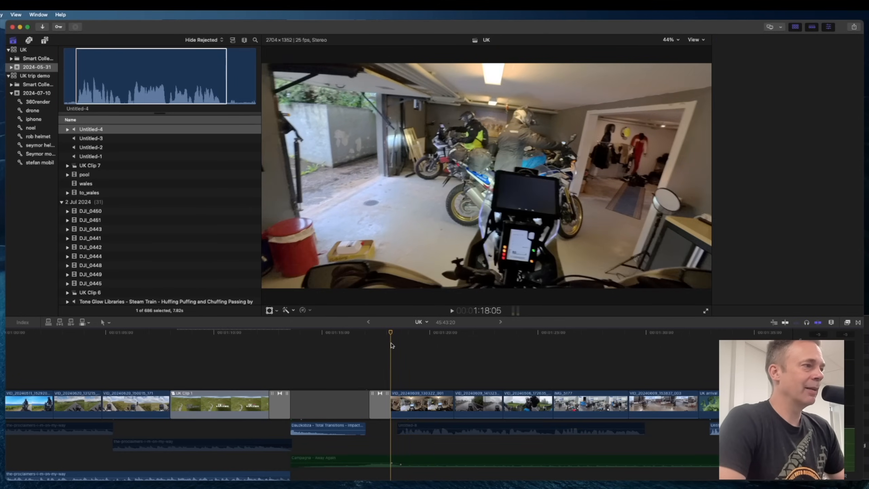
key("space")
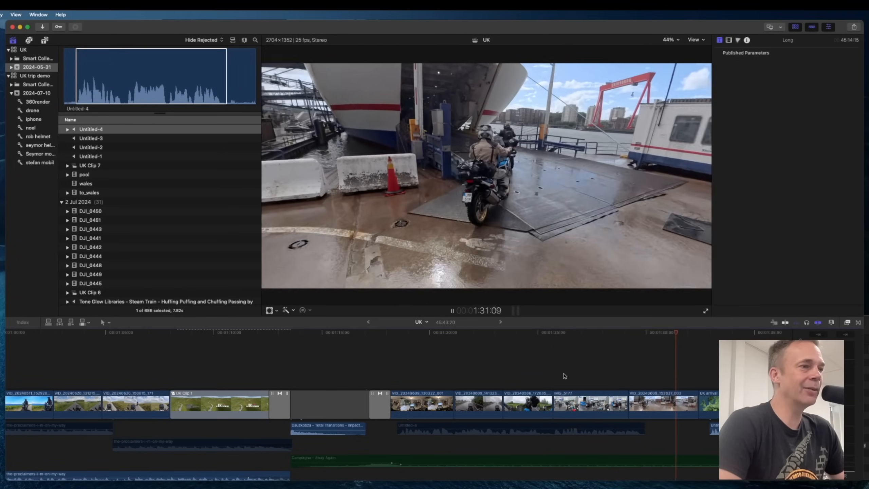
key("space")
scroll(583, 376, "right", 10)
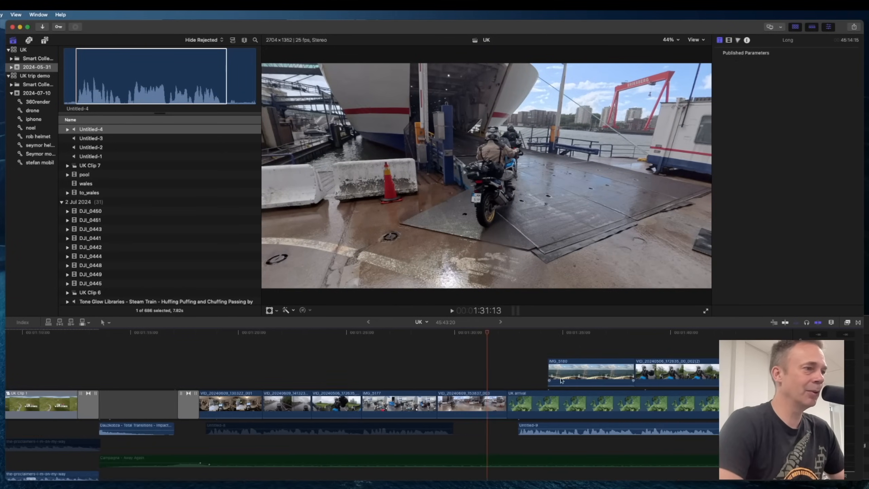
left_click(421, 333)
left_click_drag(422, 334, 464, 334)
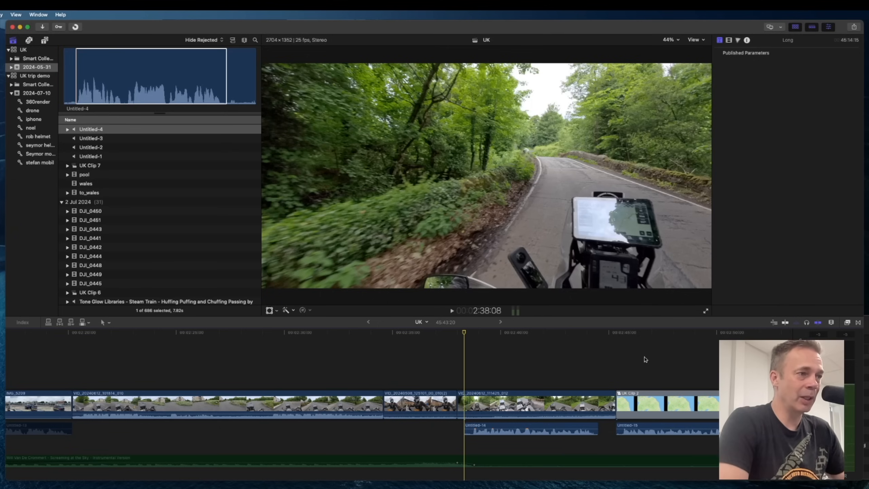
scroll(613, 349, "right", 5)
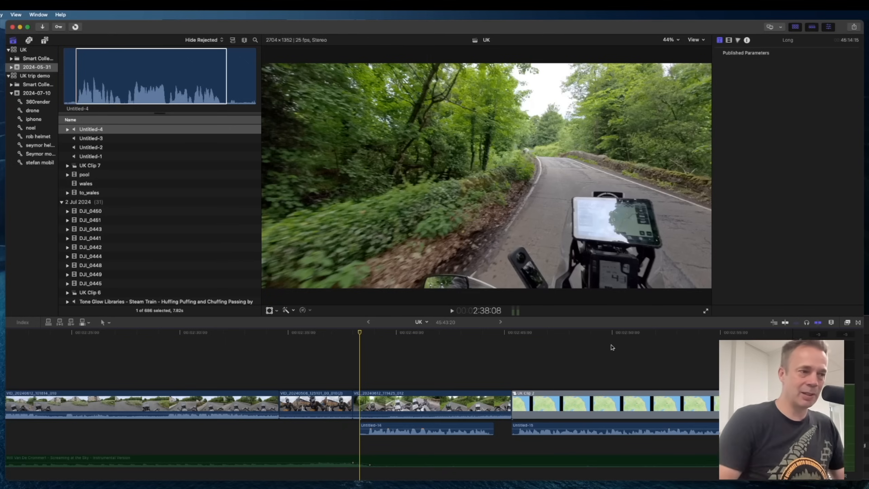
left_click(616, 344)
key("space")
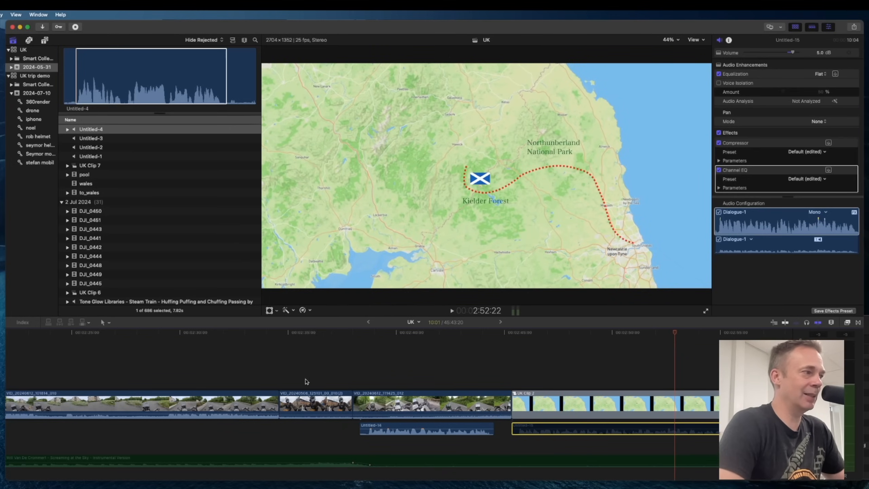
scroll(307, 381, "left", 20)
mouse_move(311, 334)
left_mouse_down()
mouse_move(378, 335)
mouse_move(307, 330)
left_mouse_up()
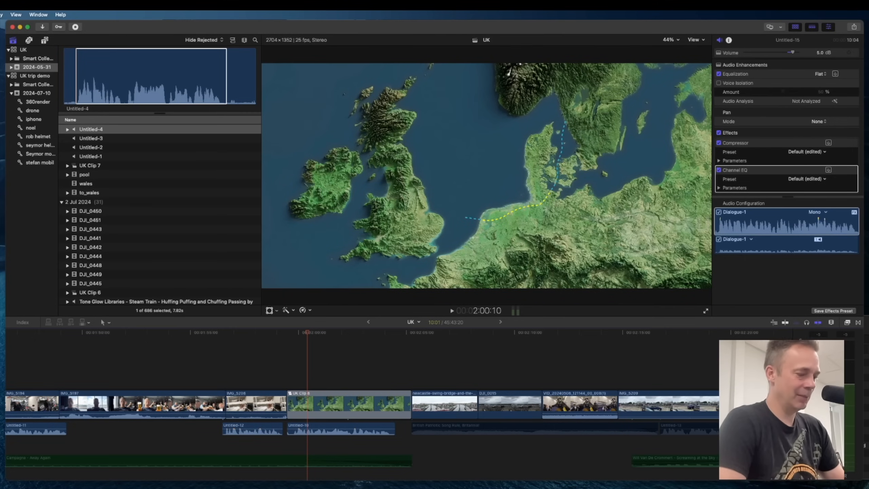
Launch Keynote, create a Minimalist Light presentation and delete everything on its first slide.
key("super+space")
type("key")
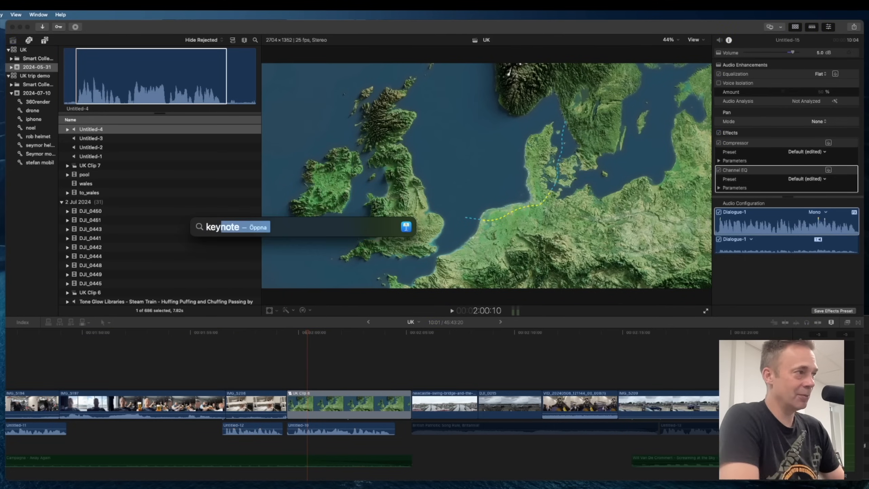
key("Escape")
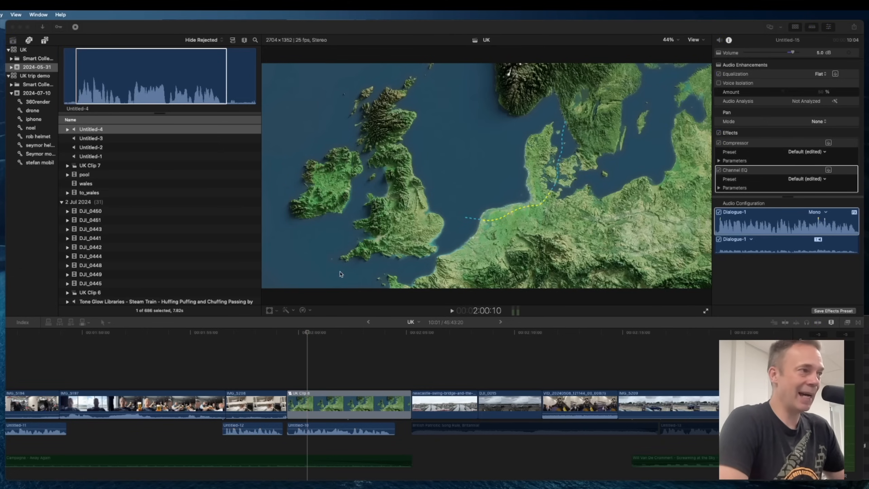
left_click(421, 263)
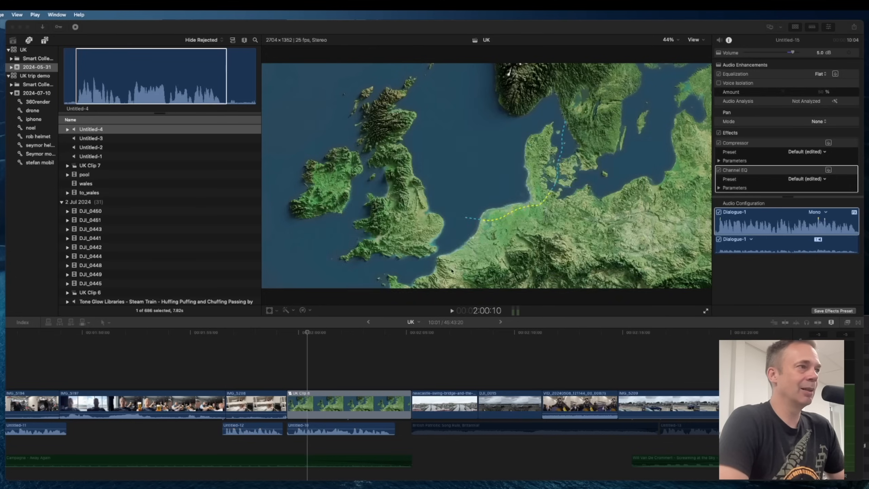
left_click(410, 220)
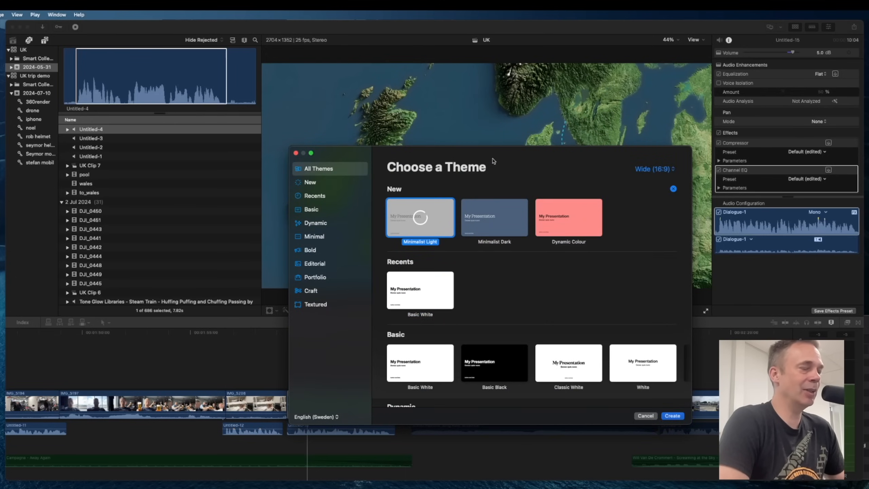
key("super+a")
key("BackSpace")
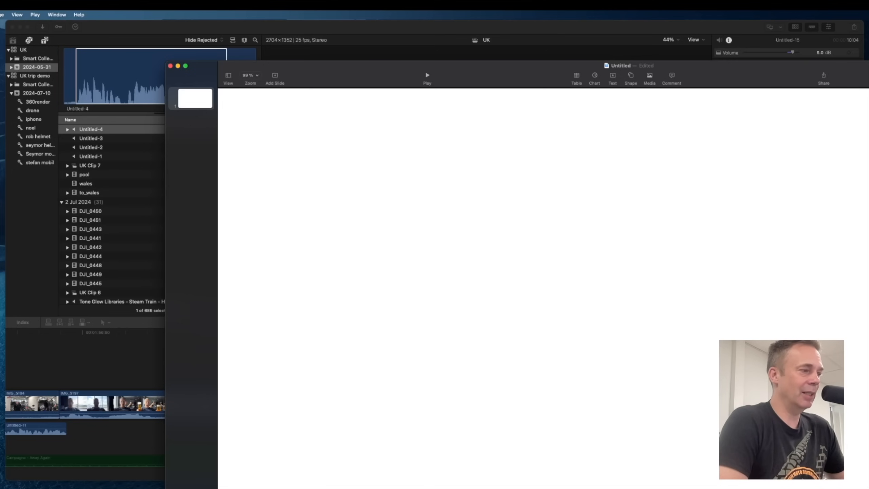
Switch to the browser and open the Outdoors style in Mapbox Studio.
key("super+Tab")
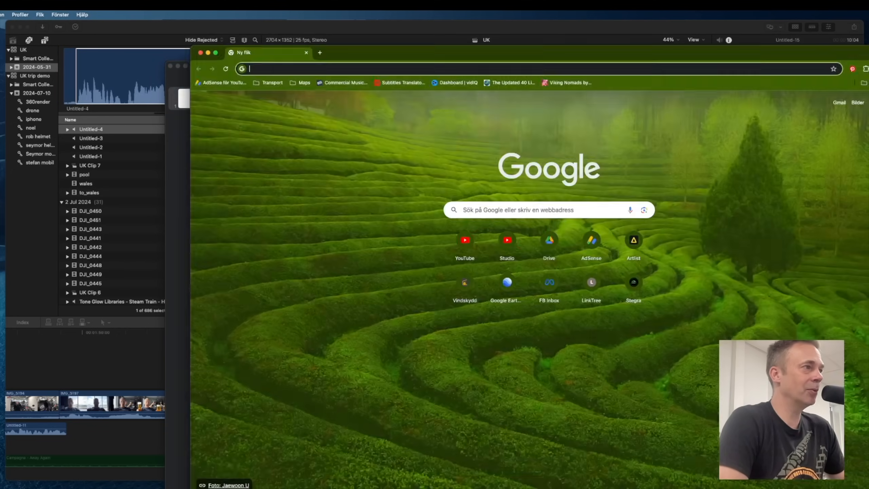
left_click(301, 83)
left_click(323, 97)
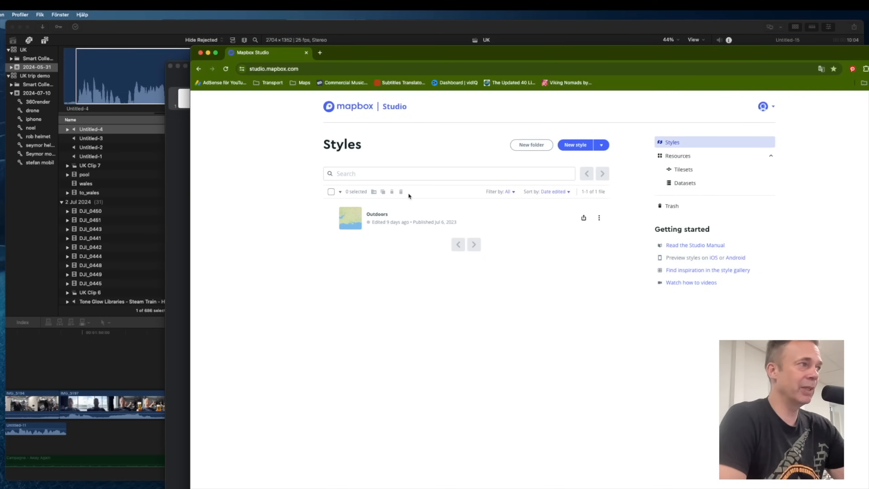
left_click(376, 215)
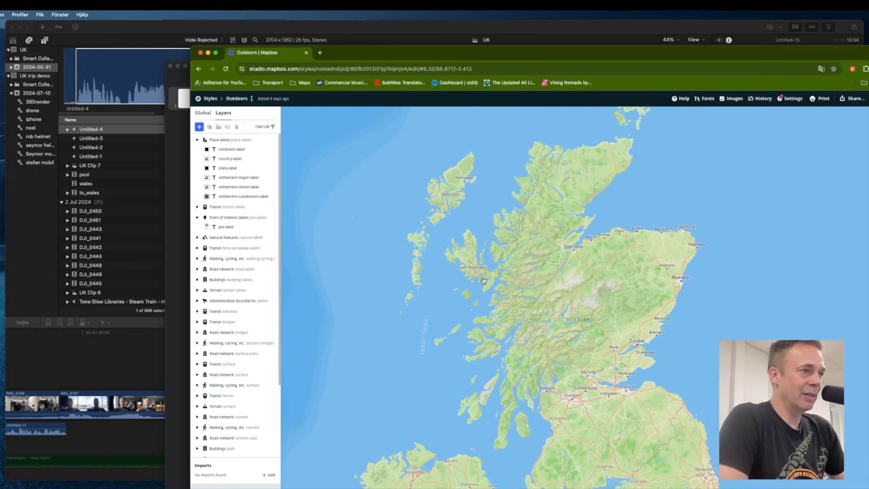
Frame the map on southern Scotland and northern England and capture a screenshot of the map area.
left_click_drag(696, 434, 588, 325)
scroll(588, 326, "up", 5)
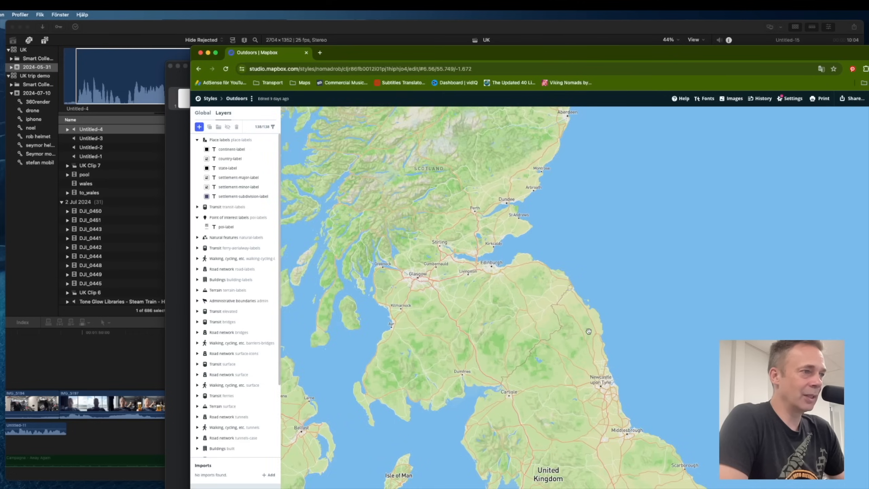
left_click_drag(528, 333, 593, 332)
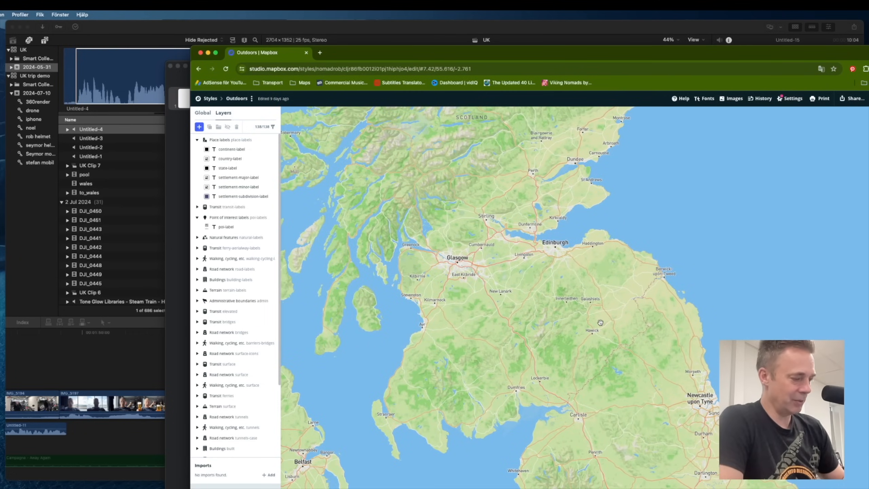
key("super+shift+4")
left_click_drag(290, 118, 868, 488)
Switch back to Keynote and paste the map screenshot onto the slide.
key("super+Tab")
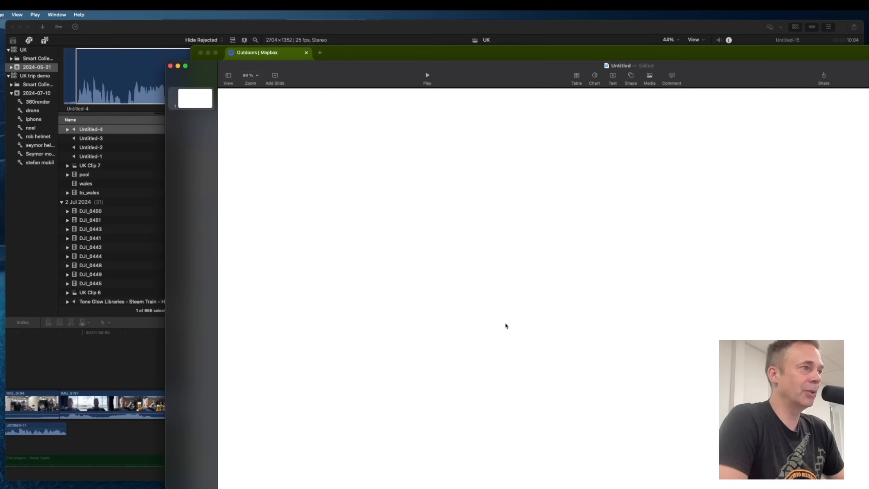
key("super+v")
scroll(622, 329, "down", 5)
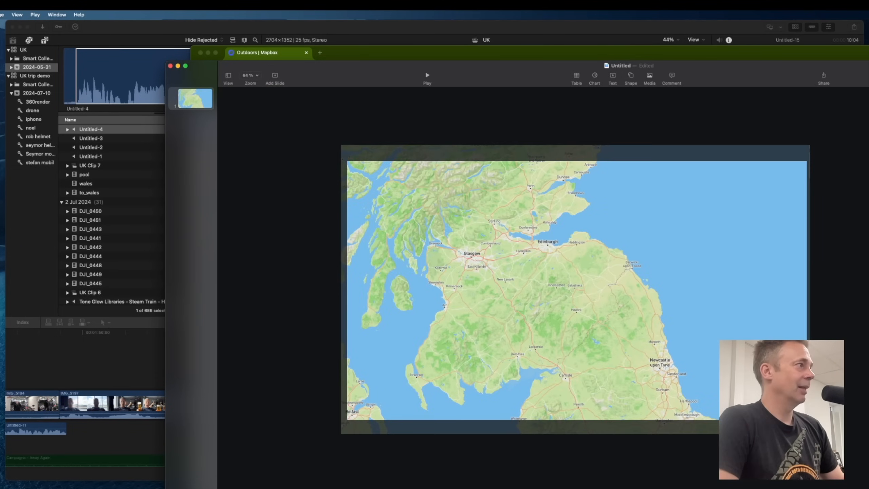
Draw a curved pen path on the map tracing the route from Newcastle north to Edinburgh.
mouse_move(1, 80)
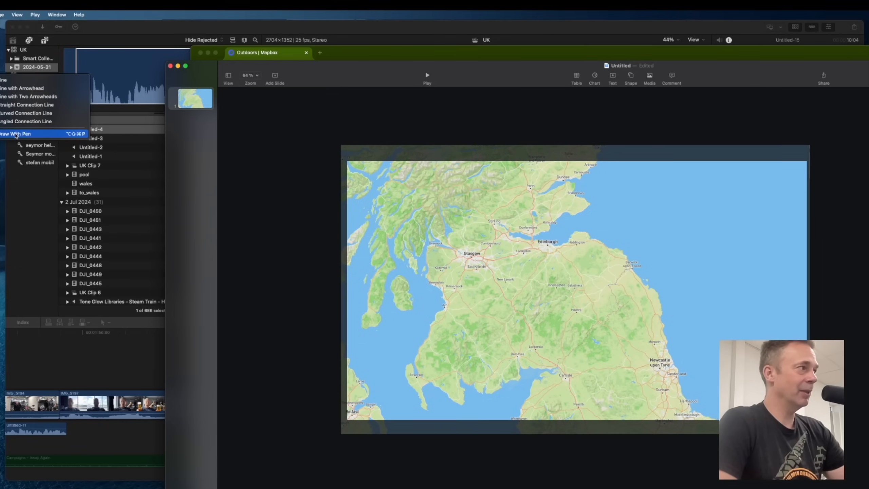
left_click(11, 134)
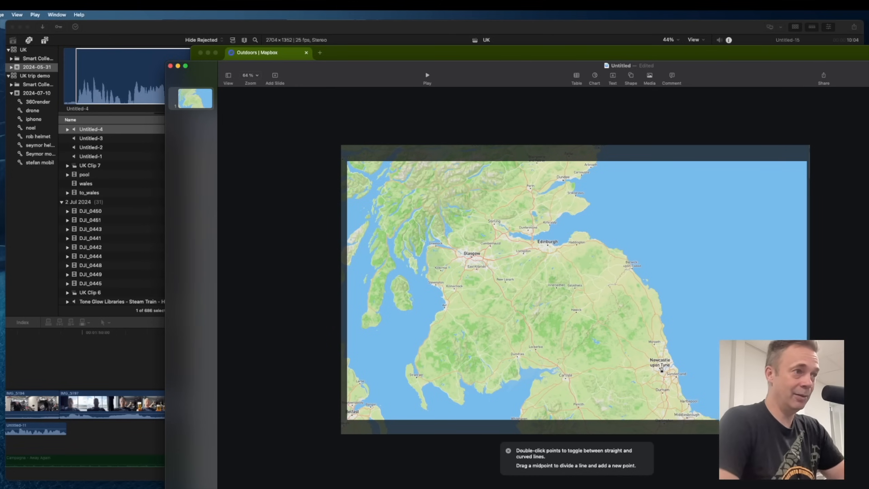
left_click(661, 368)
left_click(657, 345)
left_click(639, 316)
left_click(616, 326)
left_click(587, 323)
left_click(564, 300)
left_click(563, 266)
left_click(548, 245)
key("Return")
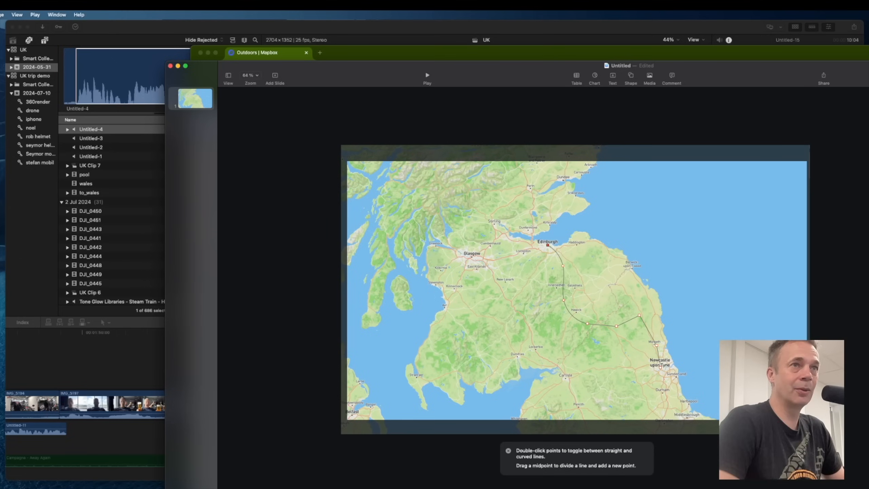
double_click(640, 316)
double_click(616, 327)
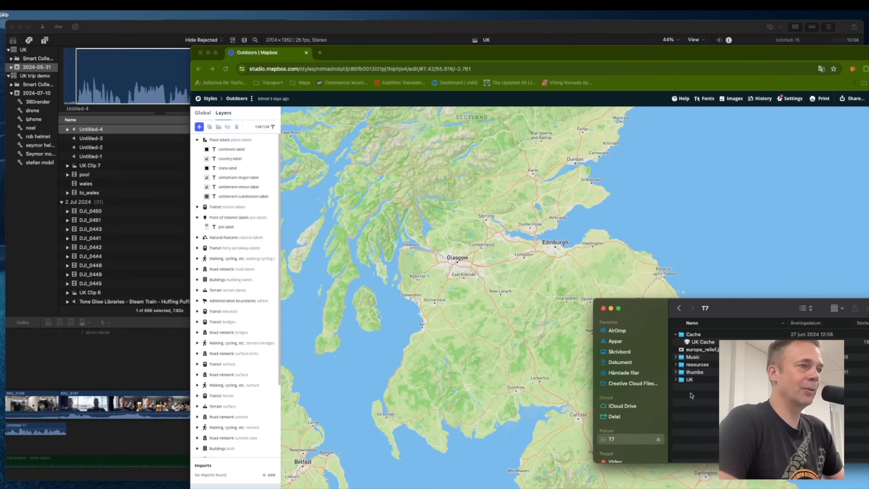
Open the maps folder inside the UK project folder in Finder.
left_click(690, 379)
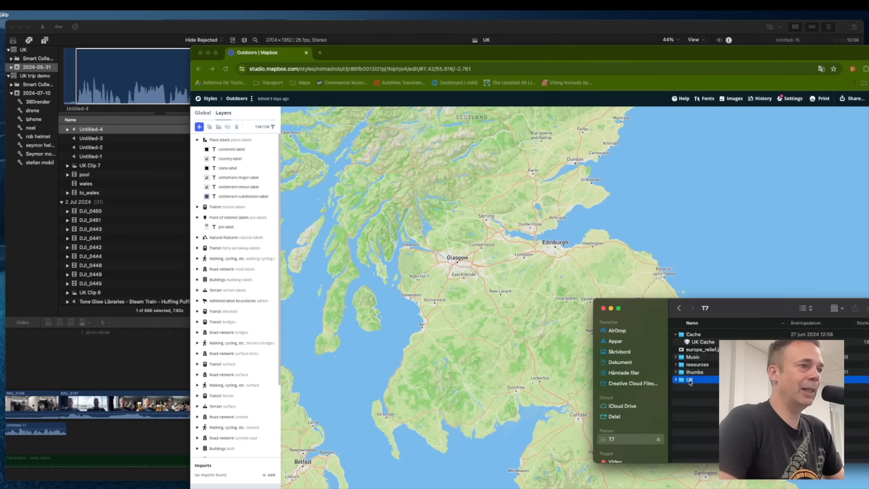
double_click(689, 380)
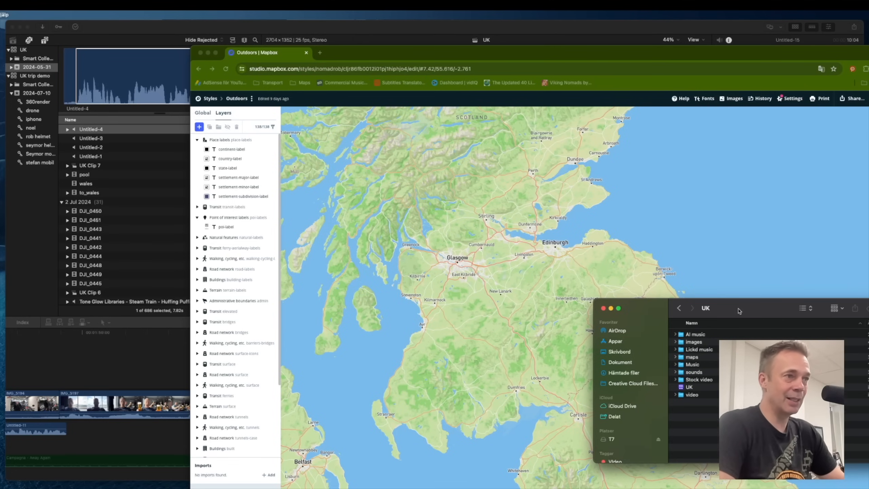
left_click_drag(739, 311, 737, 302)
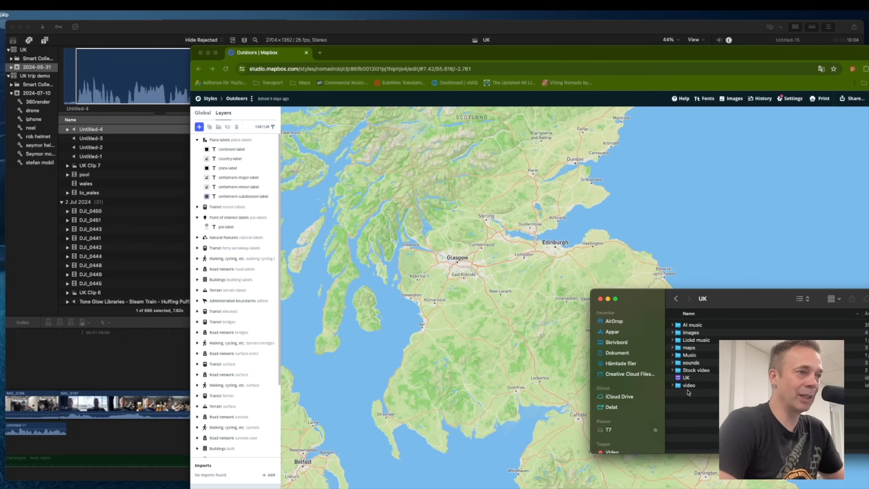
left_click(687, 388)
left_click(672, 386)
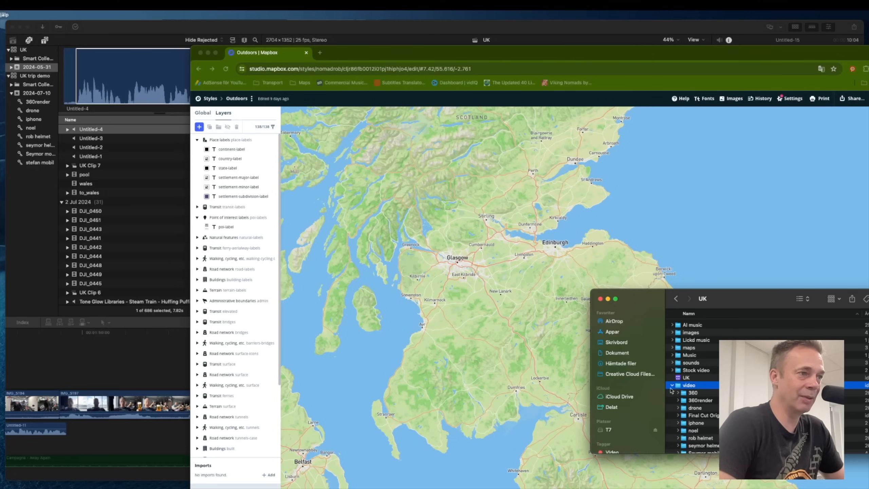
left_click(672, 386)
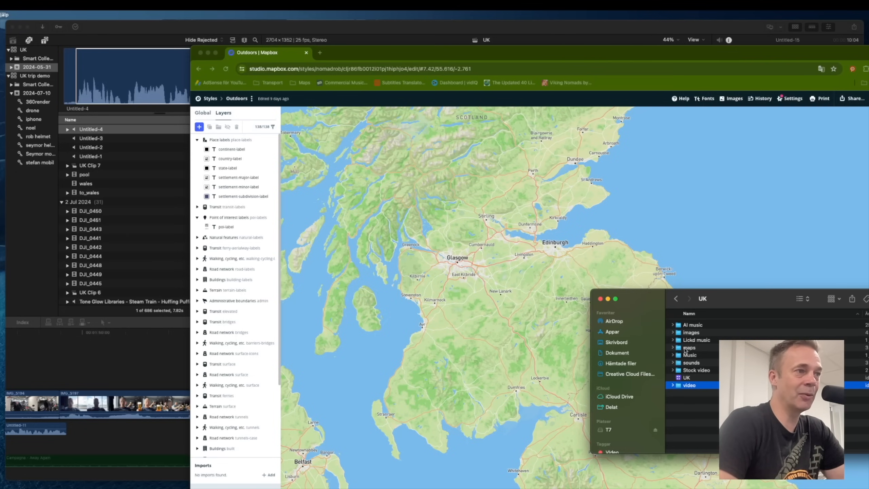
double_click(687, 348)
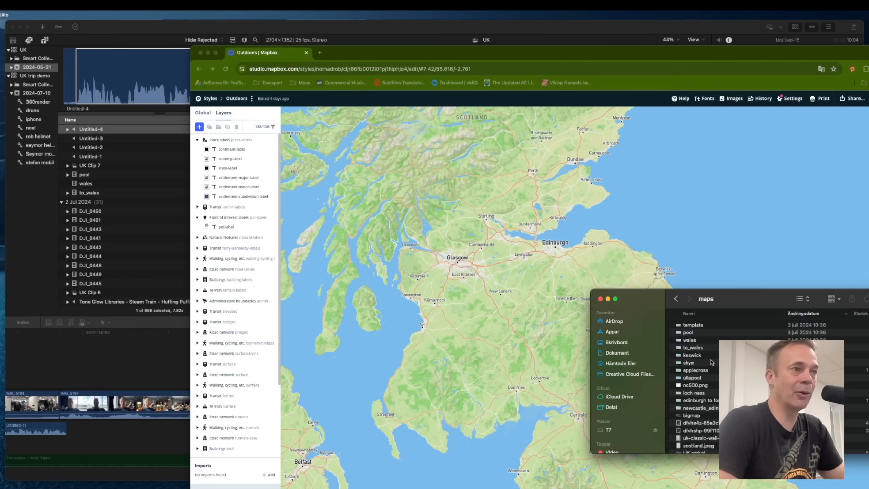
left_click(687, 333)
Preview the existing route map animations in the maps folder, such as pool, wales and bigmap.
key("space")
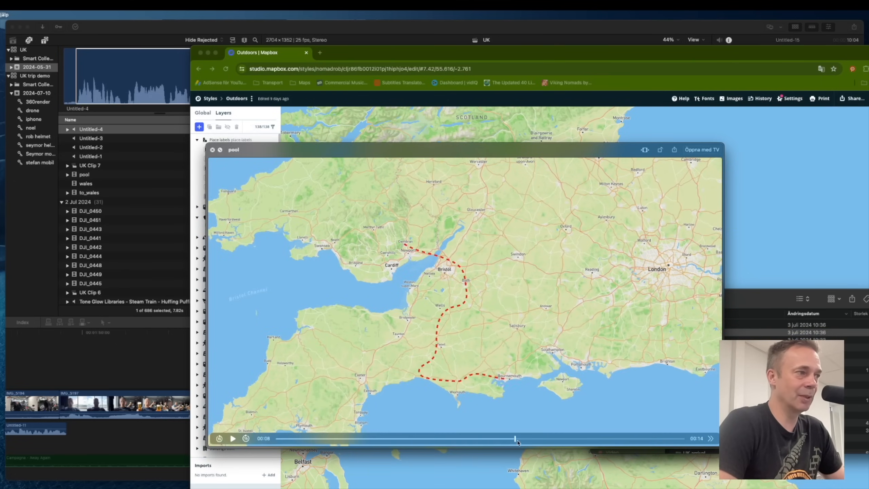
key("space")
key("Down")
key("space")
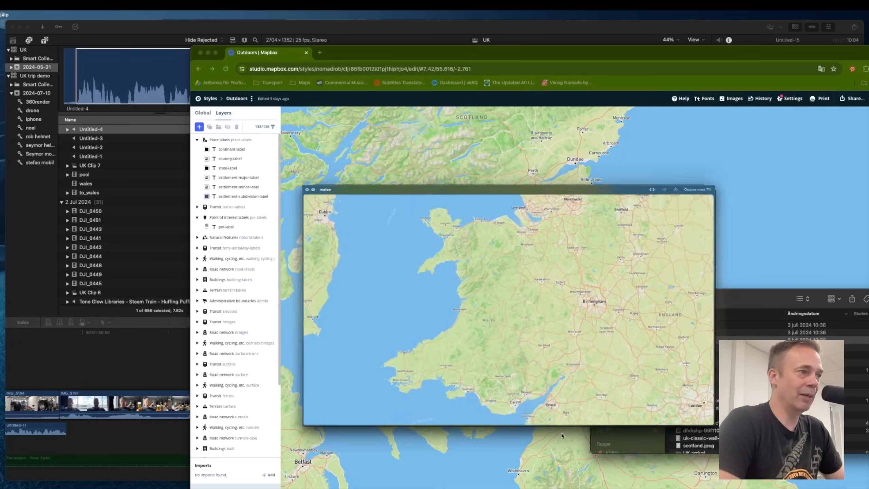
left_click_drag(291, 439, 604, 441)
key("space")
key("Down")
key("Down")
key("Down")
key("Down")
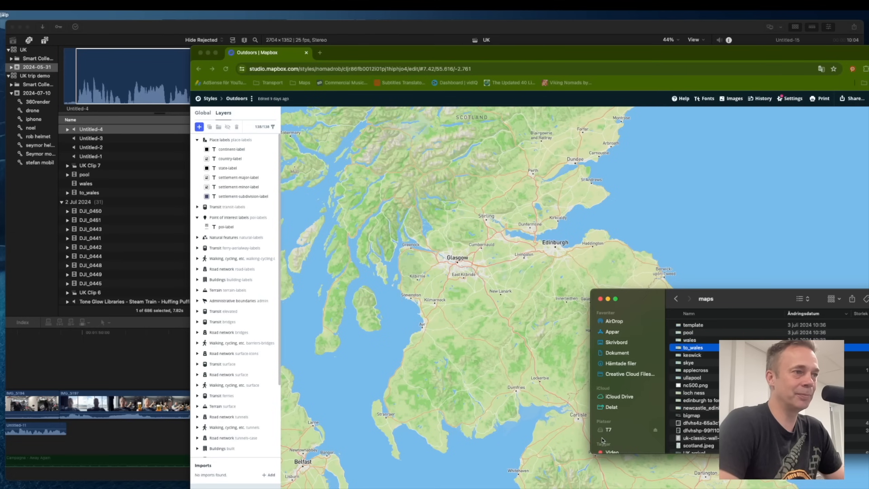
key("Down")
key("Down")
key("Down")
key("Down")
key("Down")
key("Down")
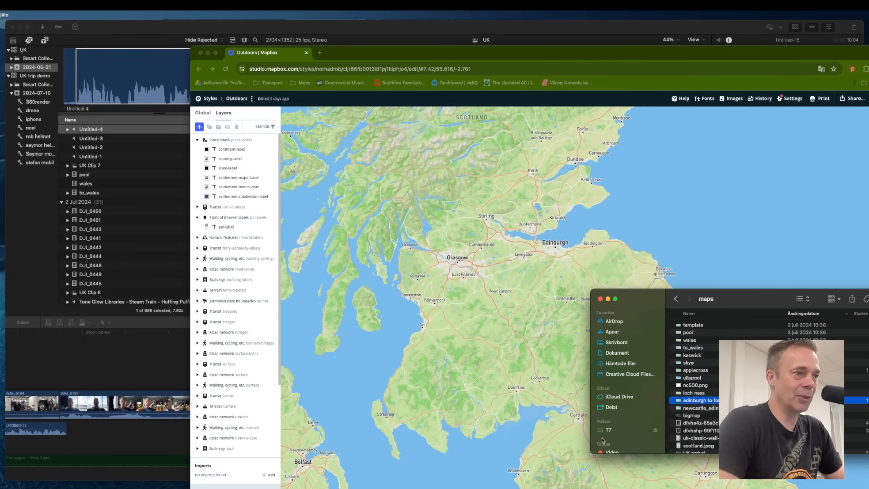
key("space")
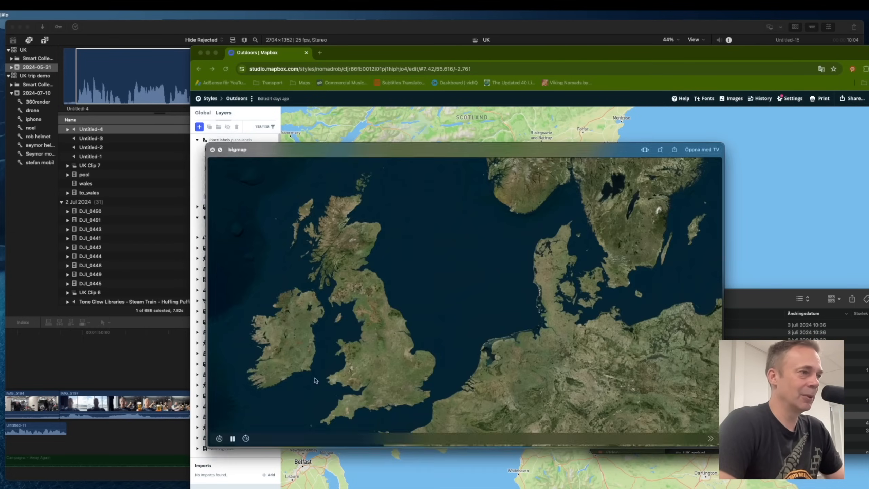
left_click_drag(324, 440, 659, 446)
key("space")
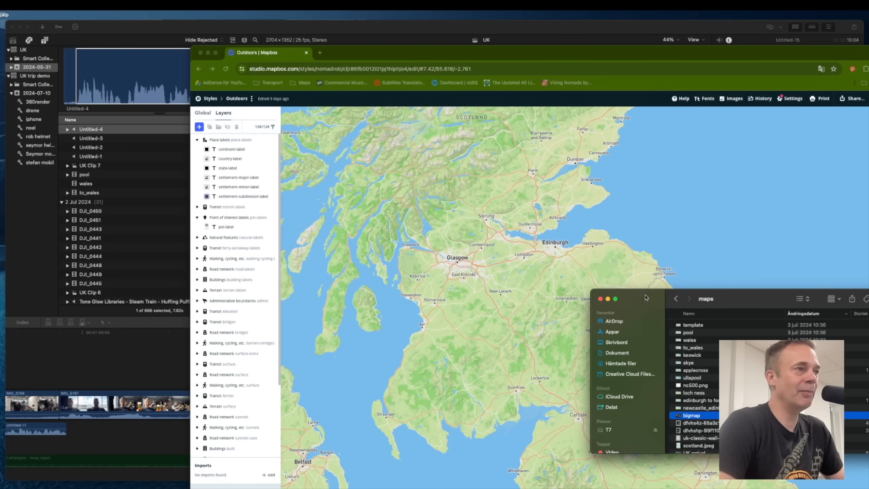
Switch to Final Cut Pro and scrub through the timeline to review the map animations and Newcastle clips.
left_click(508, 34)
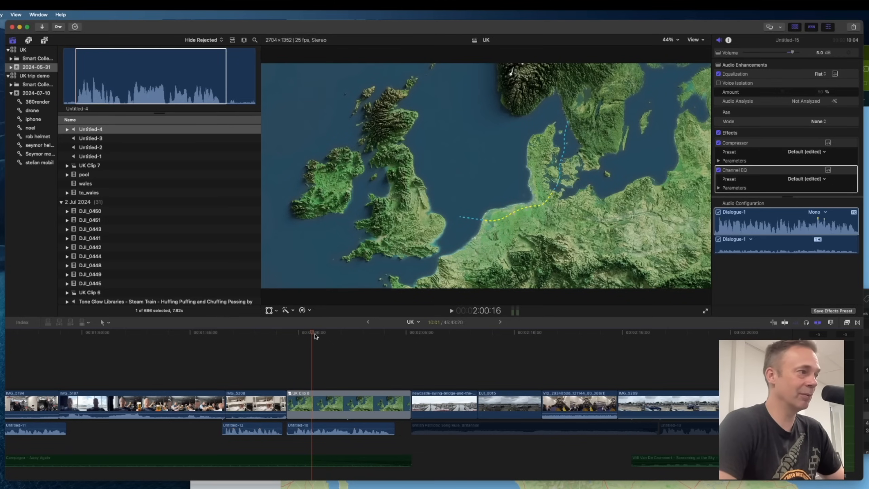
left_click_drag(312, 335, 368, 362)
scroll(407, 369, "right", 7)
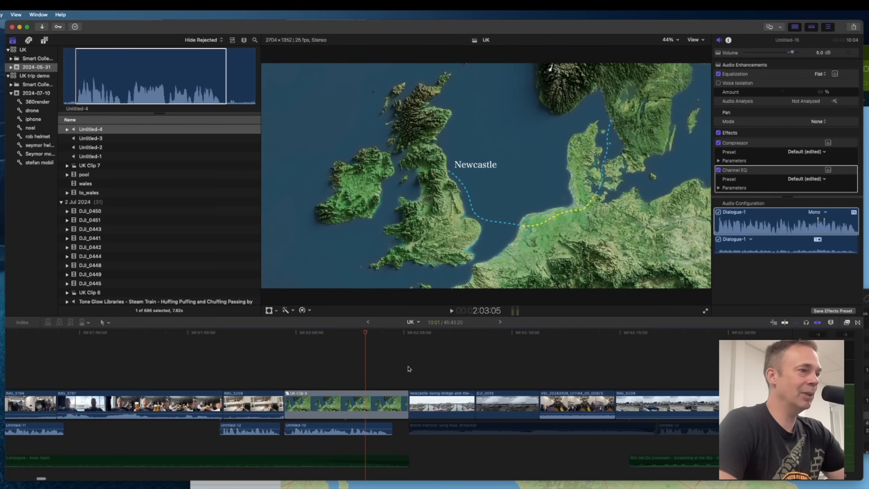
scroll(415, 372, "right", 15)
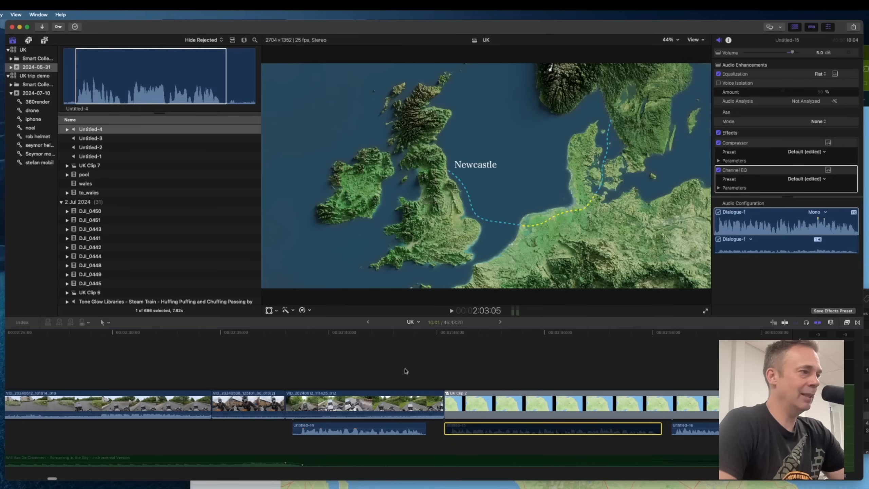
left_click_drag(381, 333, 652, 340)
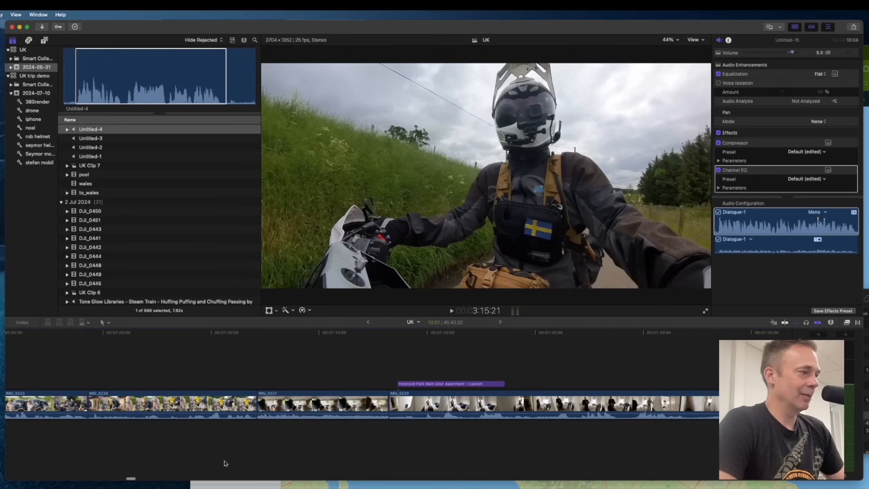
scroll(225, 464, "right", 2)
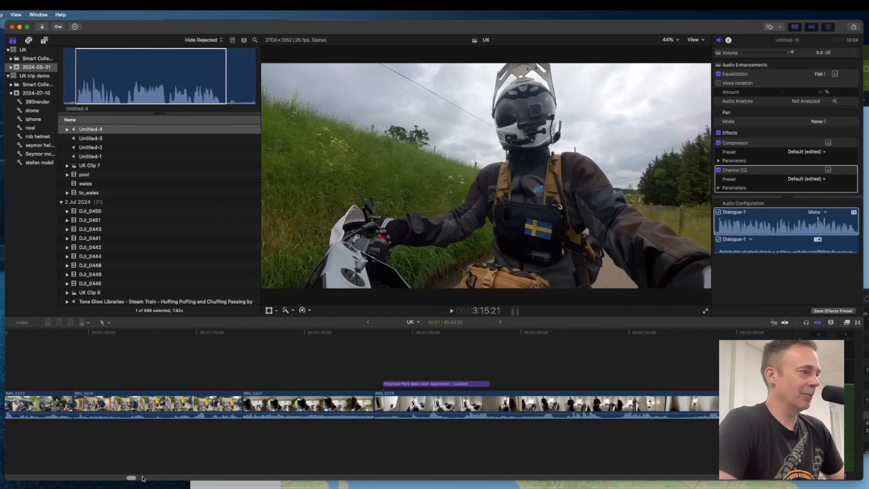
left_click_drag(130, 479, 202, 479)
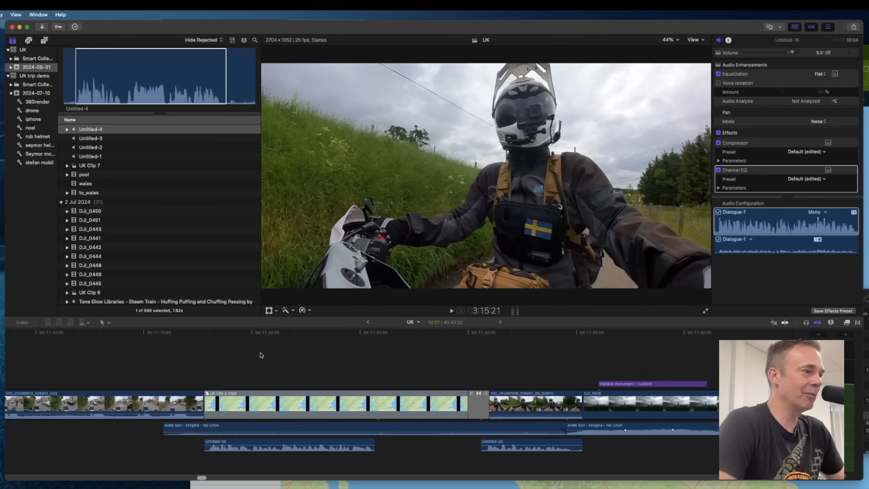
left_click_drag(164, 333, 431, 346)
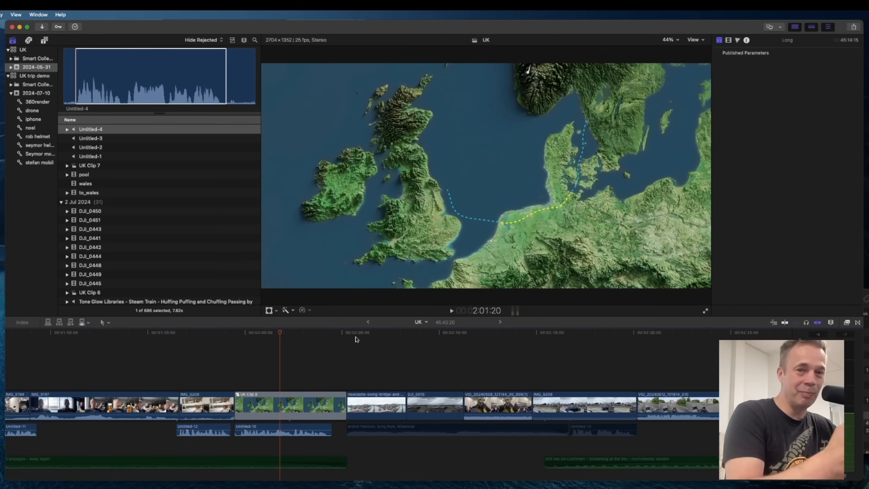
left_click(412, 333)
left_click_drag(412, 332, 433, 333)
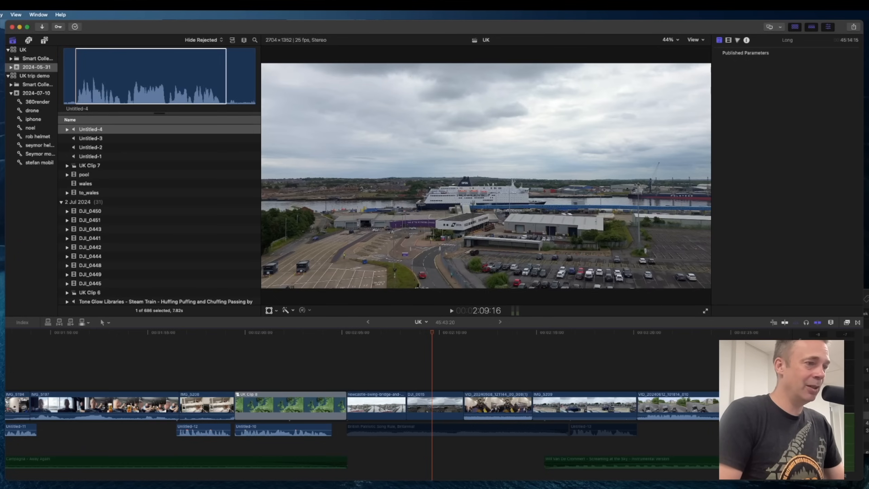
Search Envato Elements stock video for newcastle and preview the Tyne bridge aerial clip full screen.
left_click(657, 487)
left_click_drag(437, 59, 401, 45)
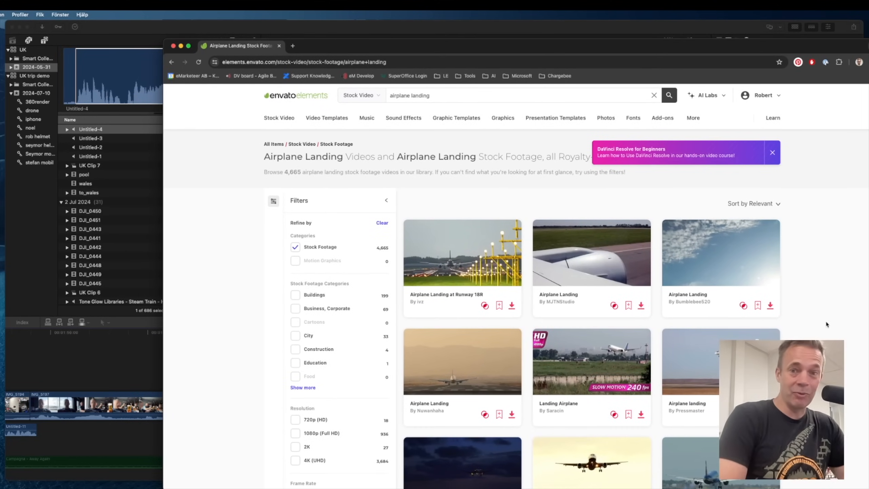
left_click_drag(438, 97, 389, 117)
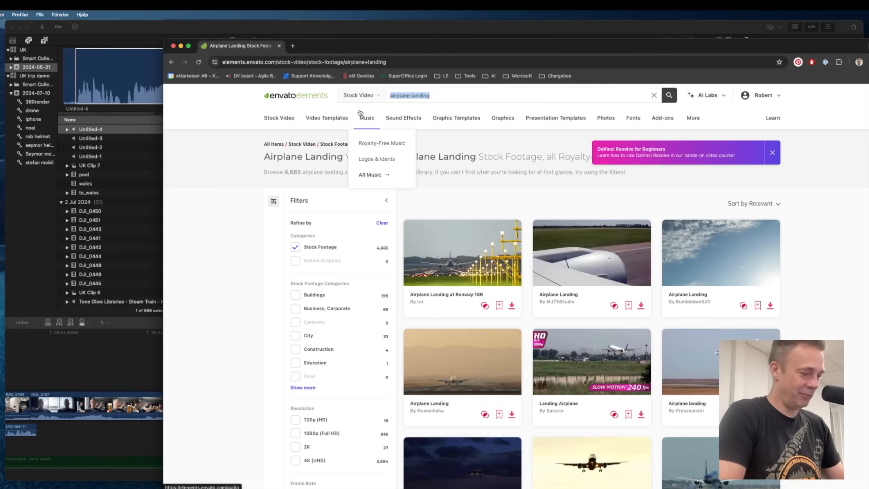
type("newcatl")
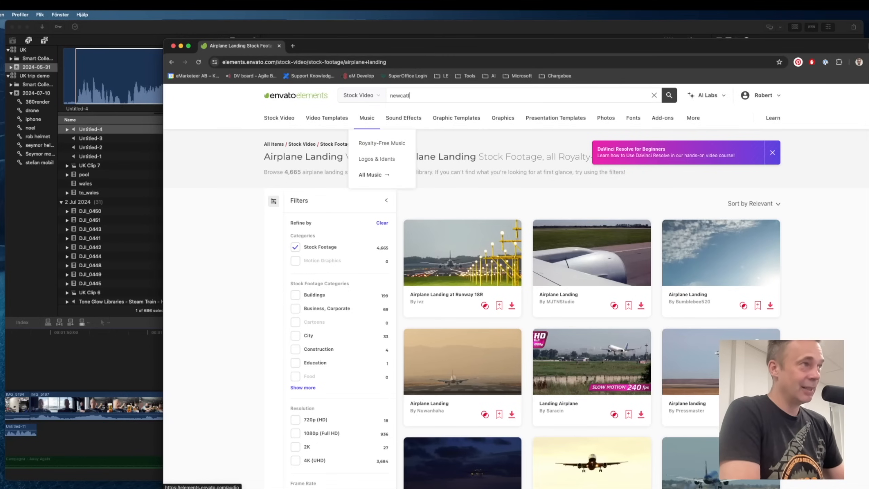
type("e")
key("Return")
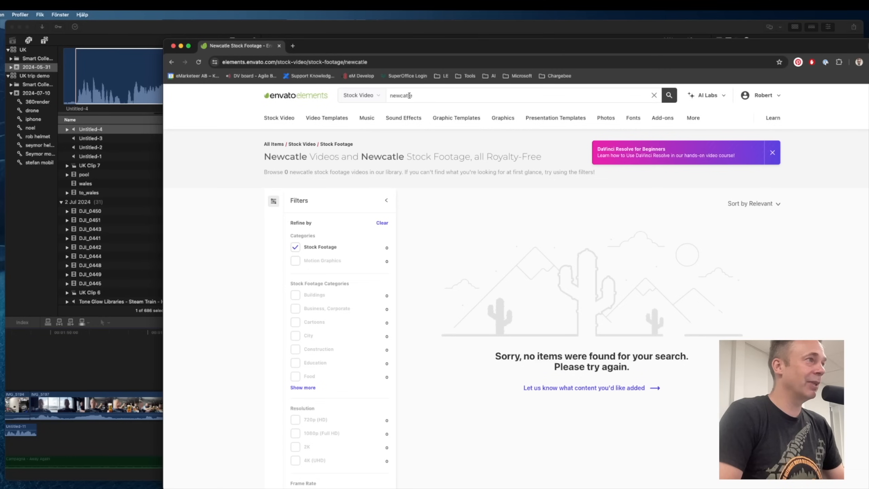
type("s")
key("Return")
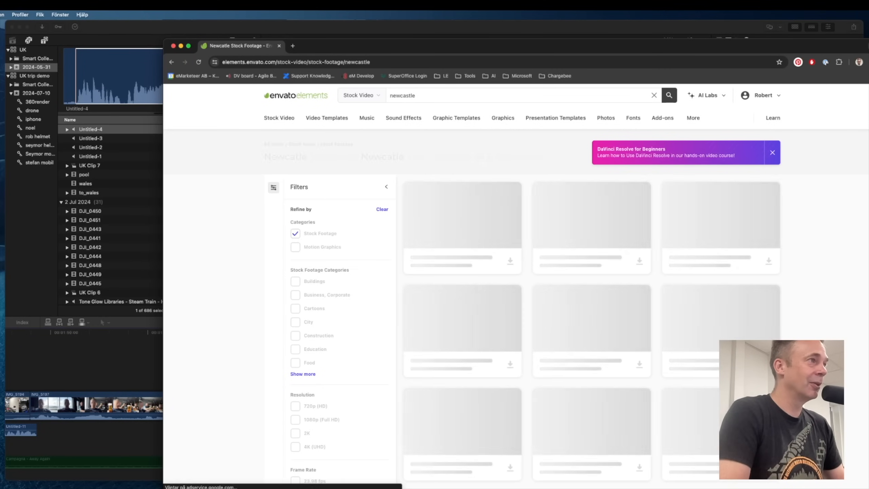
scroll(688, 331, "down", 3)
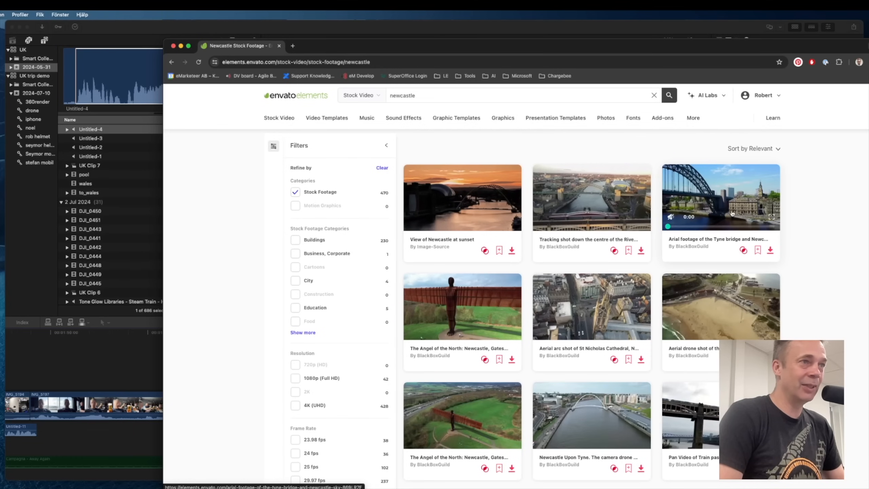
left_click(772, 216)
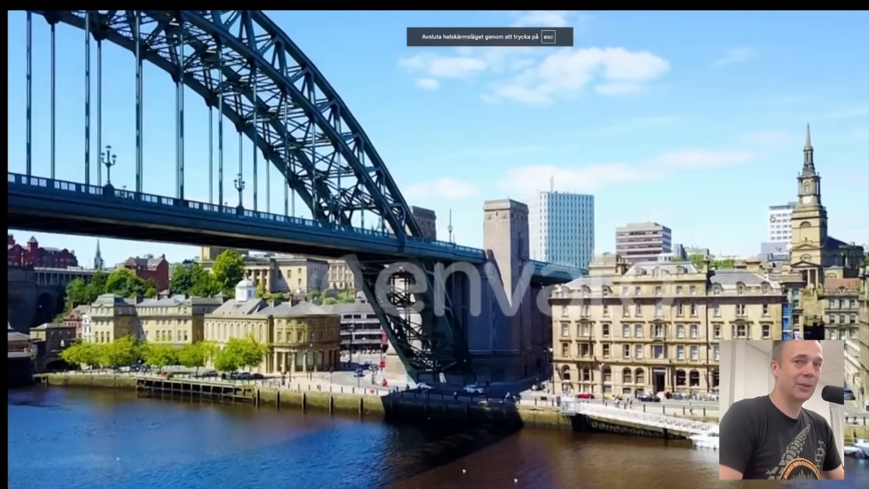
key("Escape")
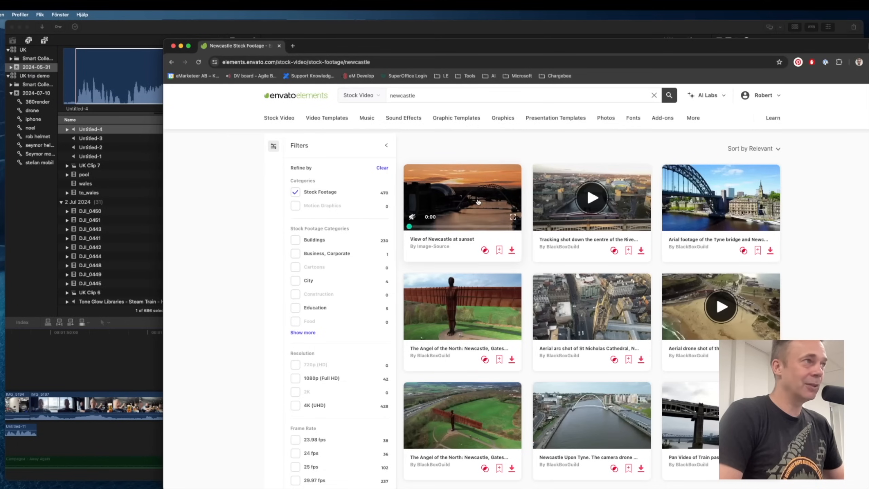
Return to Final Cut Pro and play the timeline from the Newcastle map section.
left_click(277, 32)
left_click(325, 344)
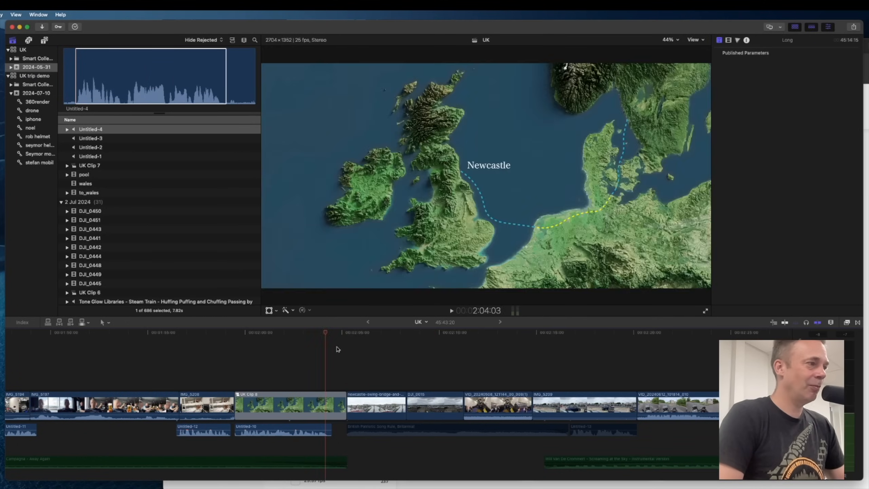
key("space")
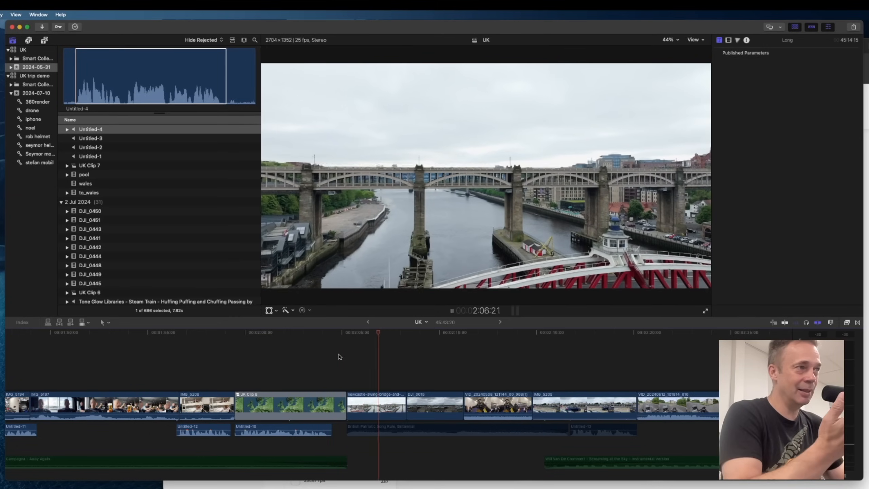
key("space")
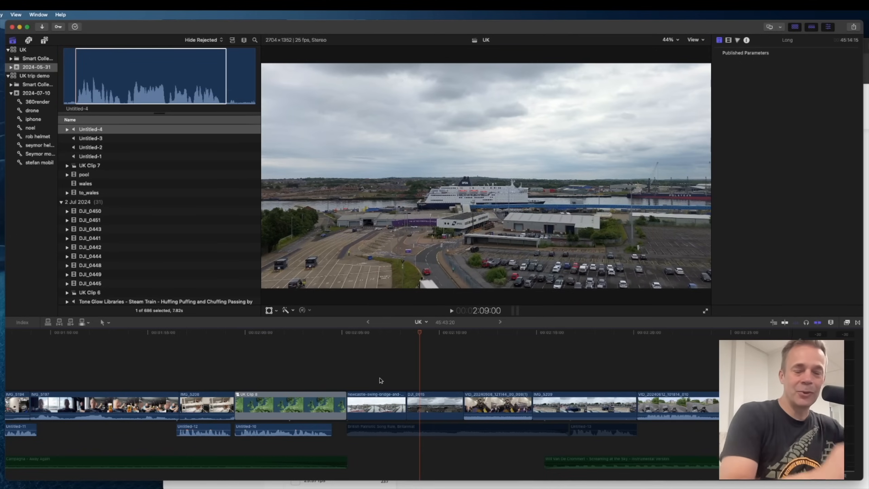
scroll(381, 380, "right", 1)
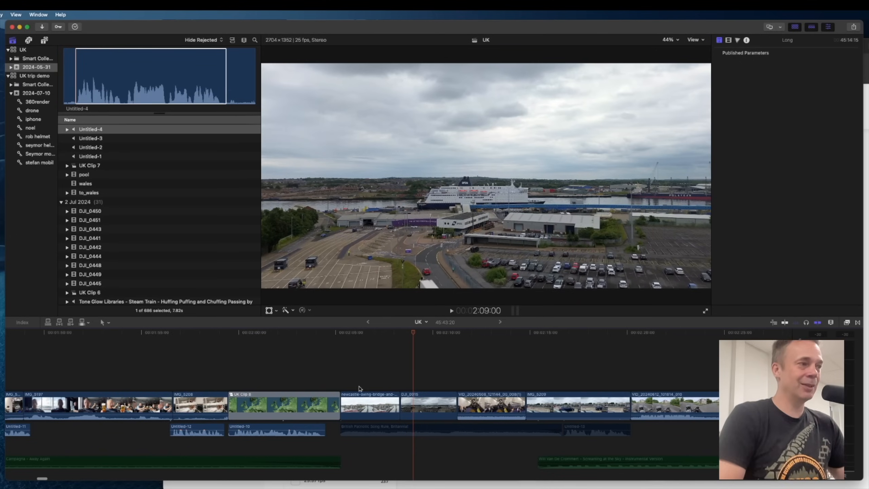
Play the timeline through the Edinburgh title section and the following riding clips.
left_click(332, 333)
key("space")
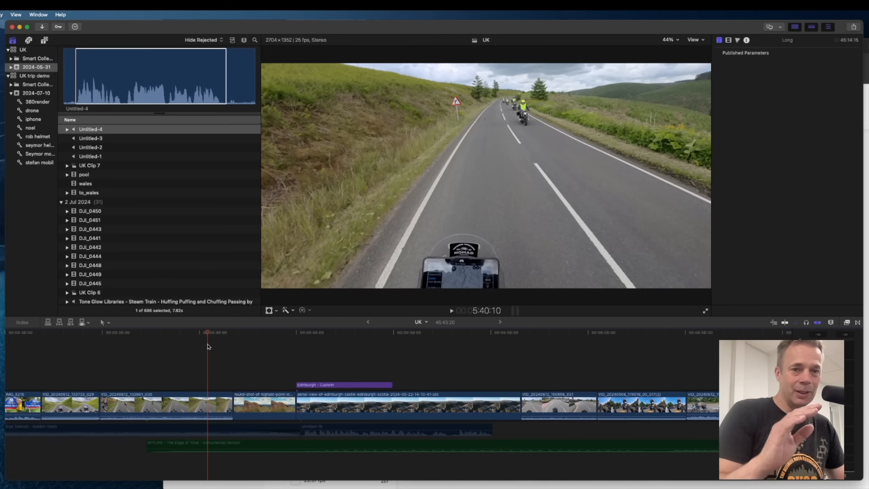
key("space")
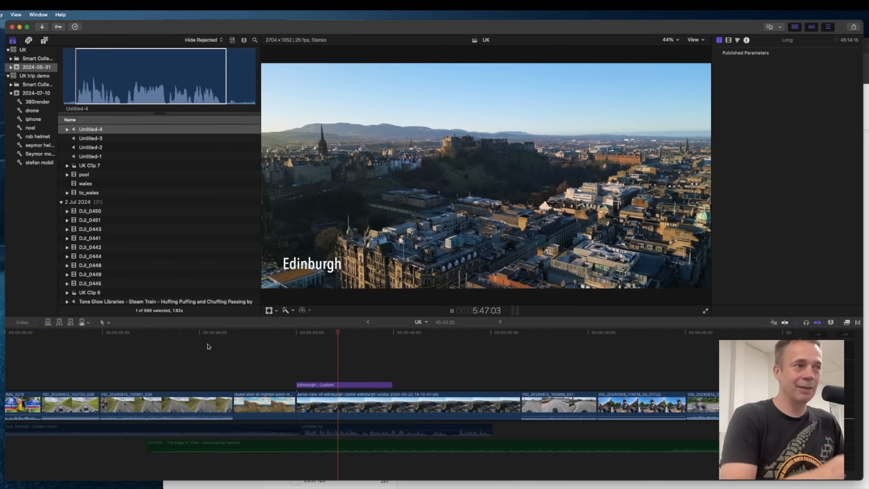
left_click(531, 351)
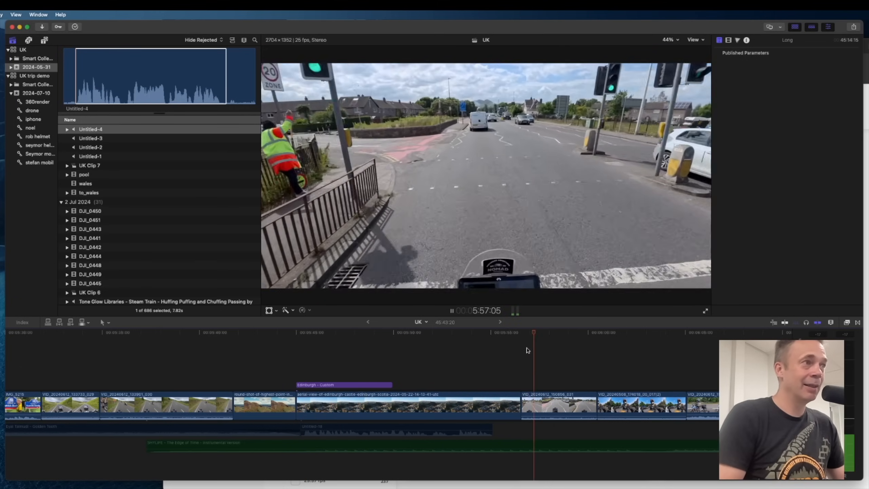
key("space")
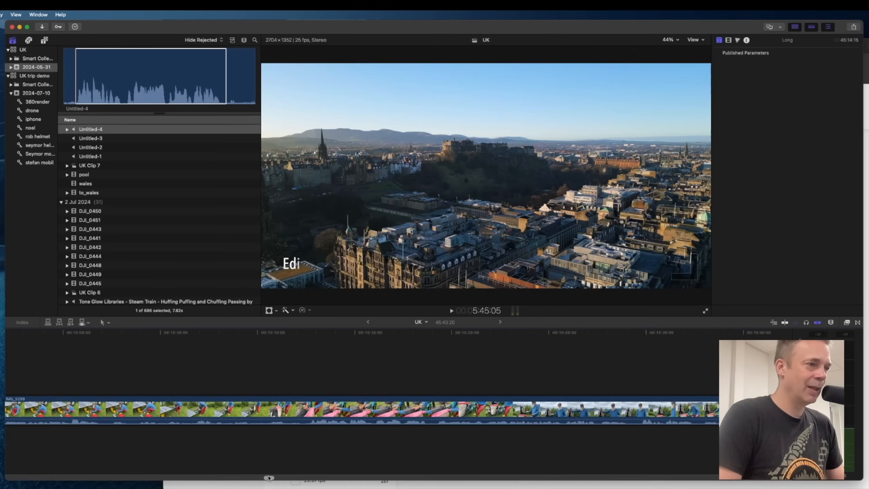
Play the Loch Ness section where the green screen monster overlay sits above the lake clip.
left_click_drag(268, 478, 288, 479)
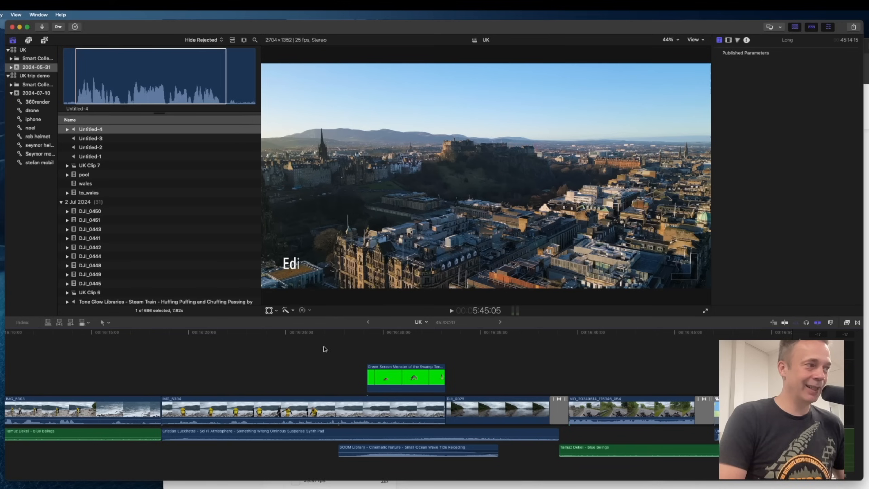
left_click(309, 353)
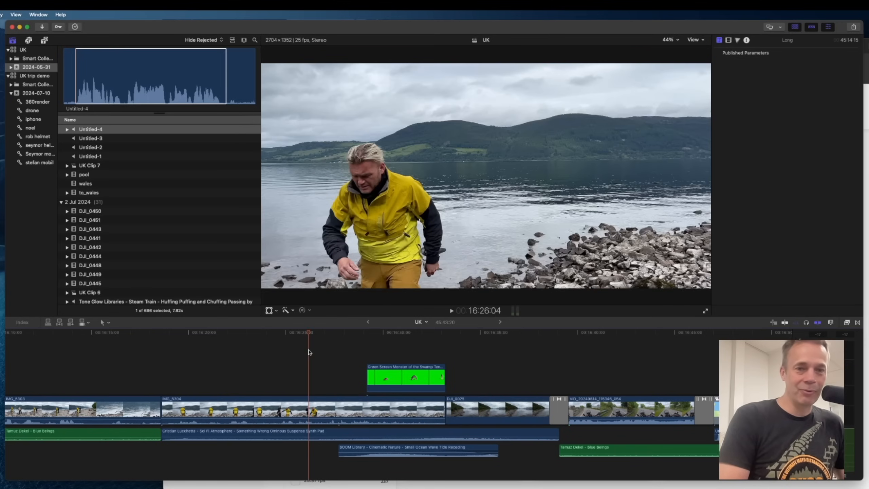
key("space")
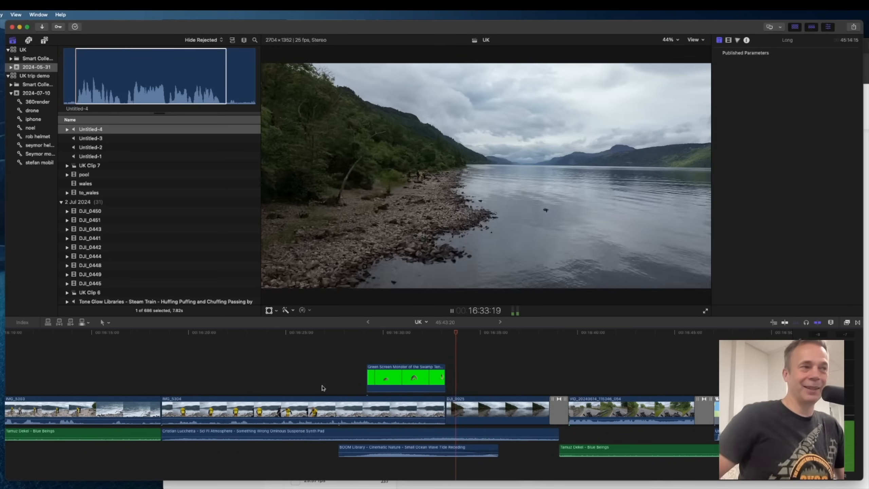
key("space")
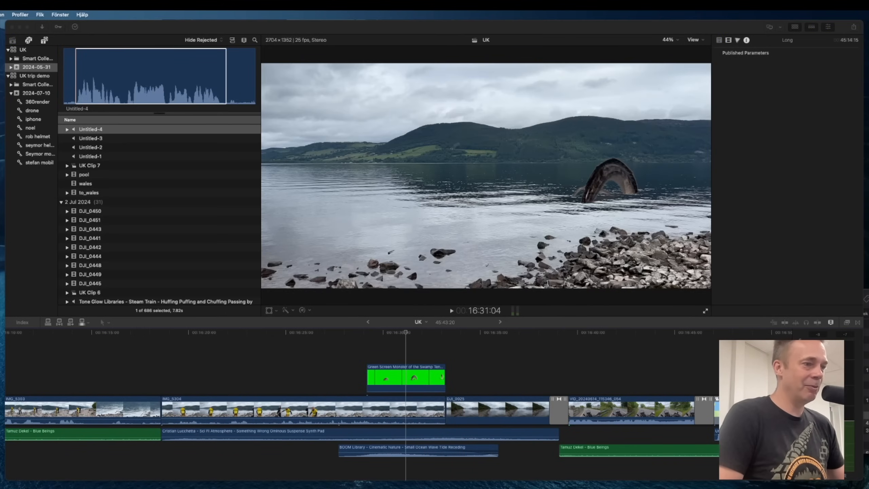
Open YouTube in a new browser tab and search for greenscreen monster.
key("super+t")
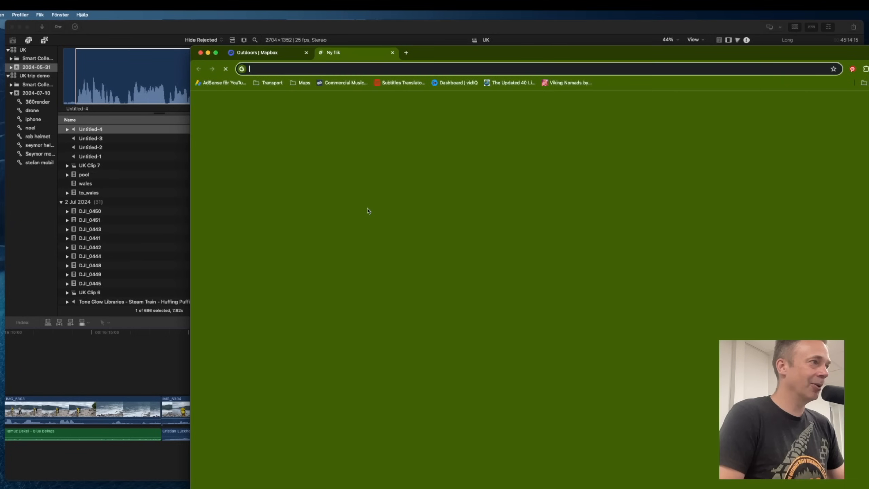
left_click(466, 247)
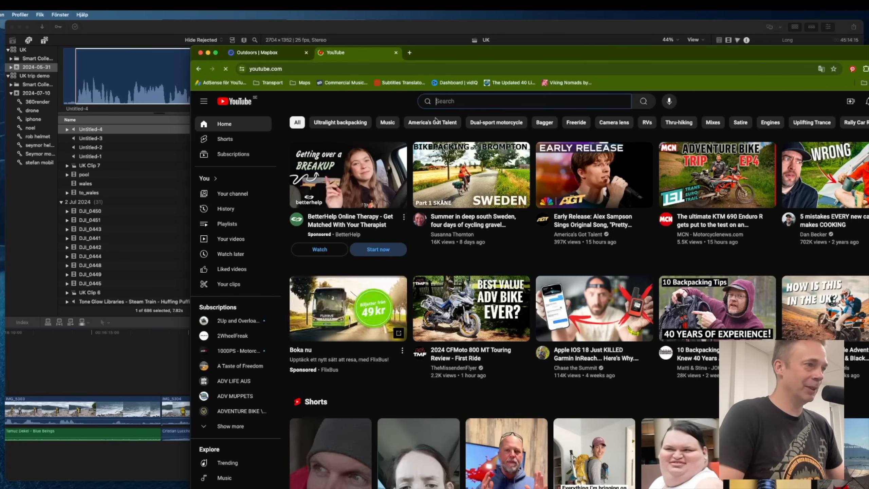
type("greens")
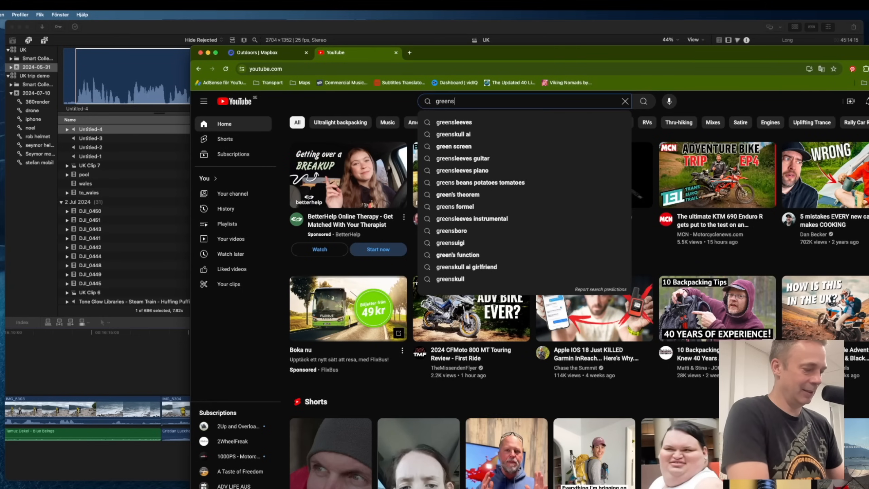
type("creen monster")
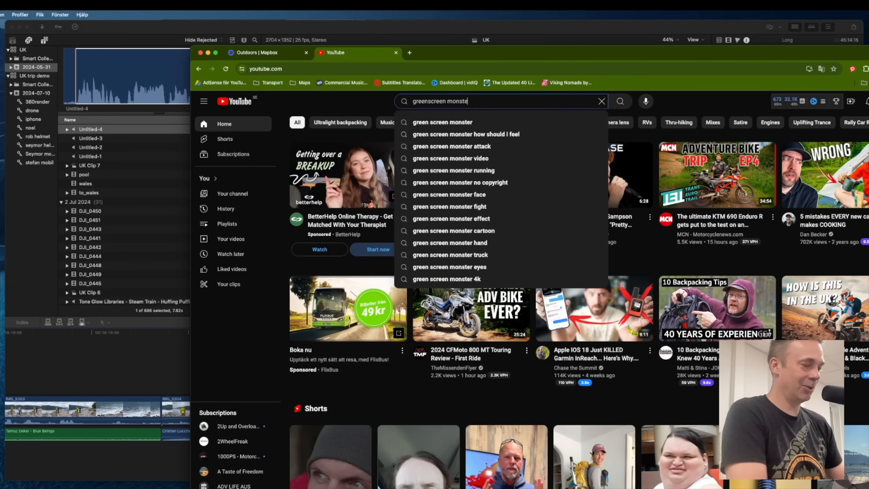
key("Return")
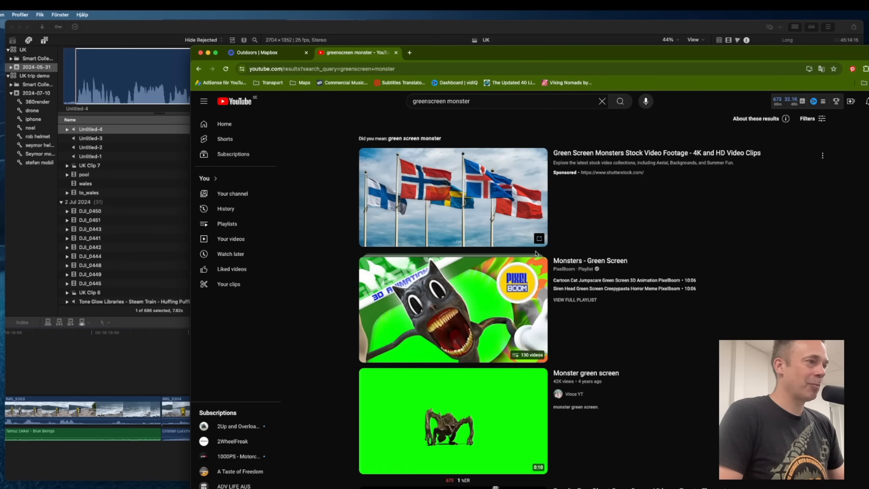
Scroll the search results and launch 4K Video Downloader, moving its window beside the browser.
scroll(703, 407, "down", 4)
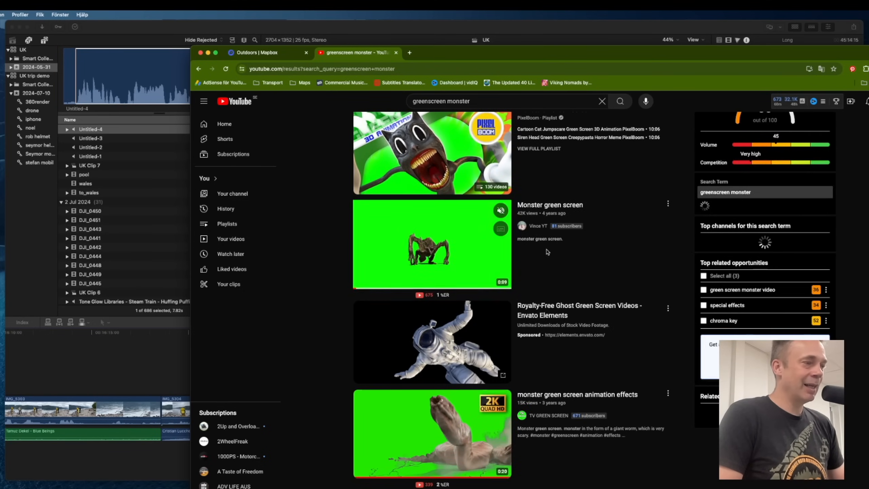
key("super+space")
type("4k")
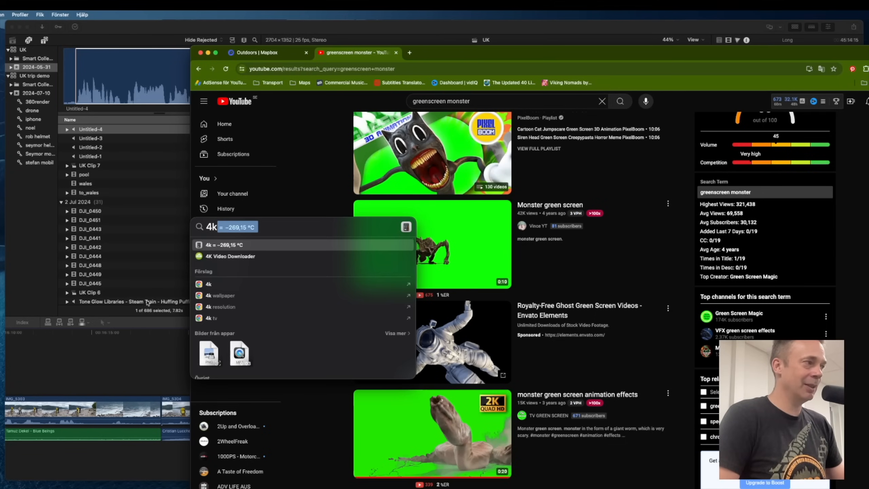
left_click(245, 258)
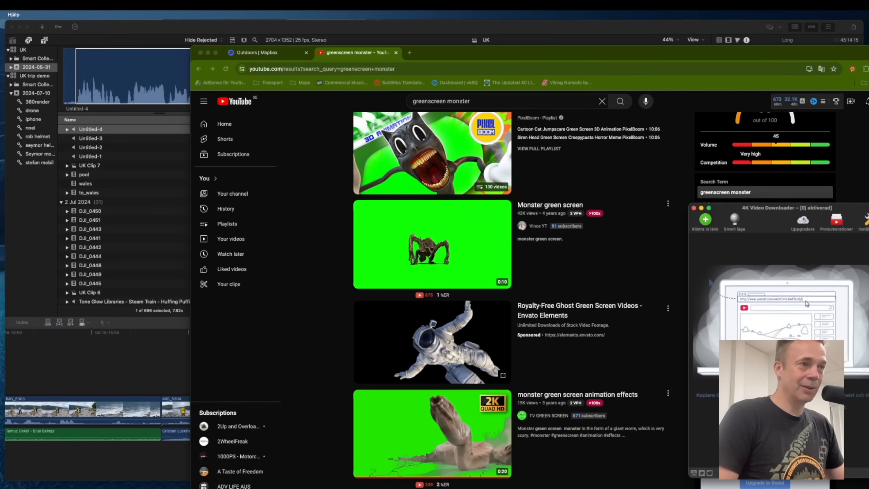
left_click_drag(732, 209, 690, 202)
left_click(651, 200)
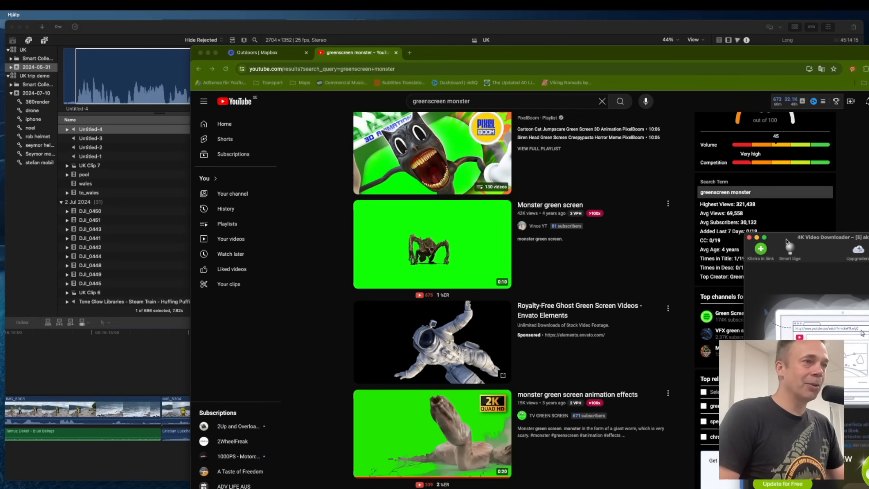
Open the Monster green screen video, copy its link and paste it into 4K Video Downloader to download it.
left_click(484, 286)
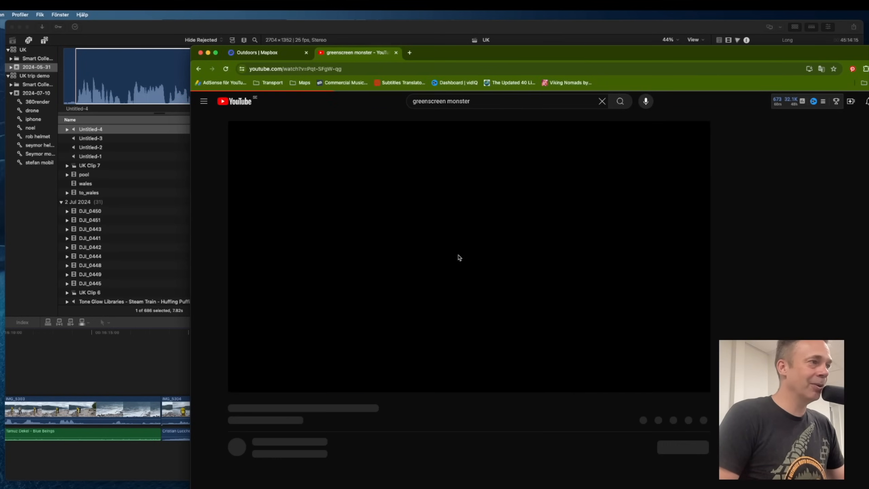
left_click(242, 383)
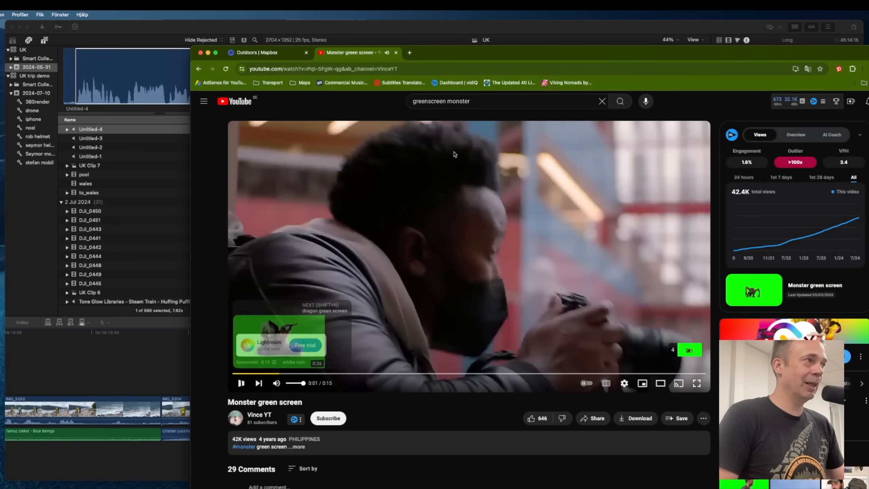
left_click(364, 70)
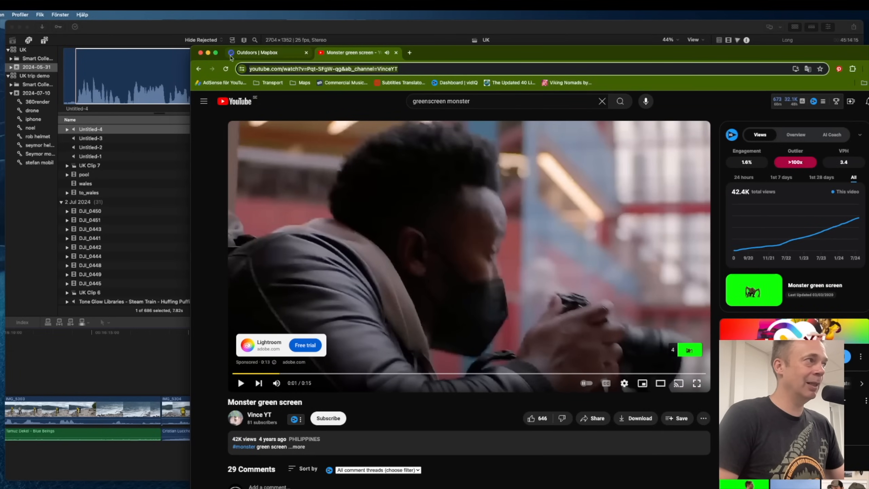
left_click(208, 52)
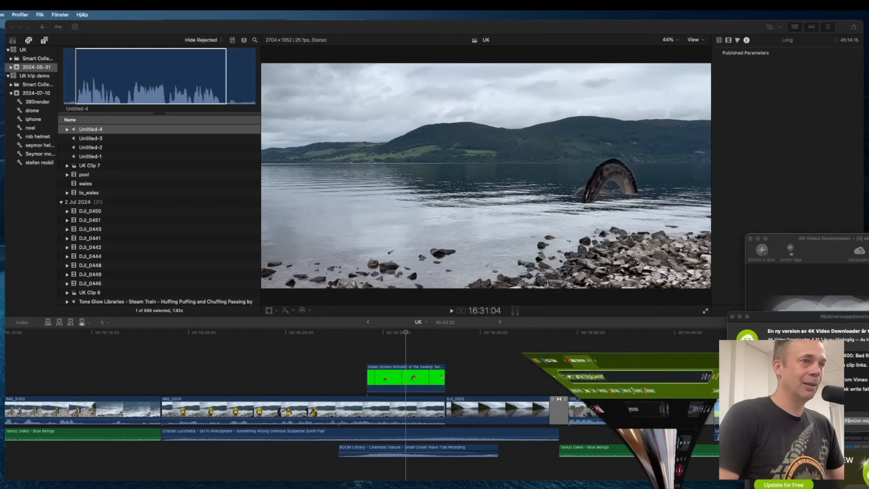
left_click(860, 422)
left_click(762, 250)
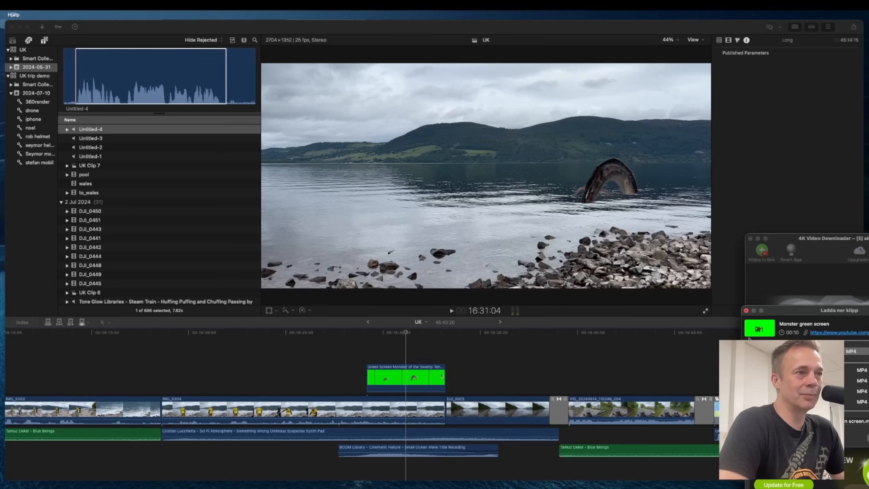
Quick-look the Royalty FREE Loch Ness Monster green screen clip in the Stock video folder.
key("super+h")
left_click(700, 385)
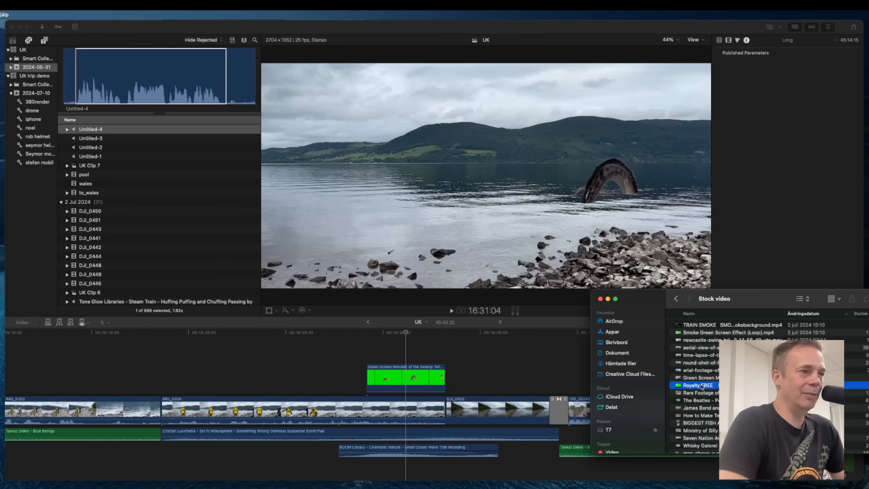
key("space")
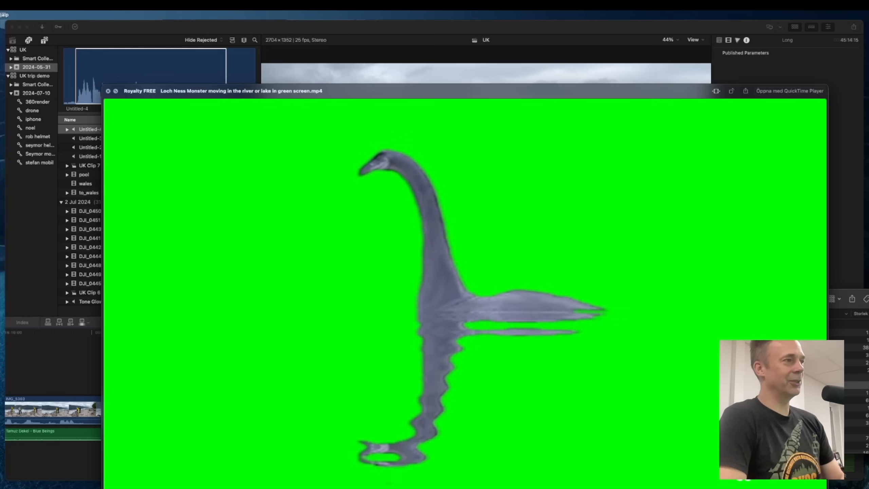
key("space")
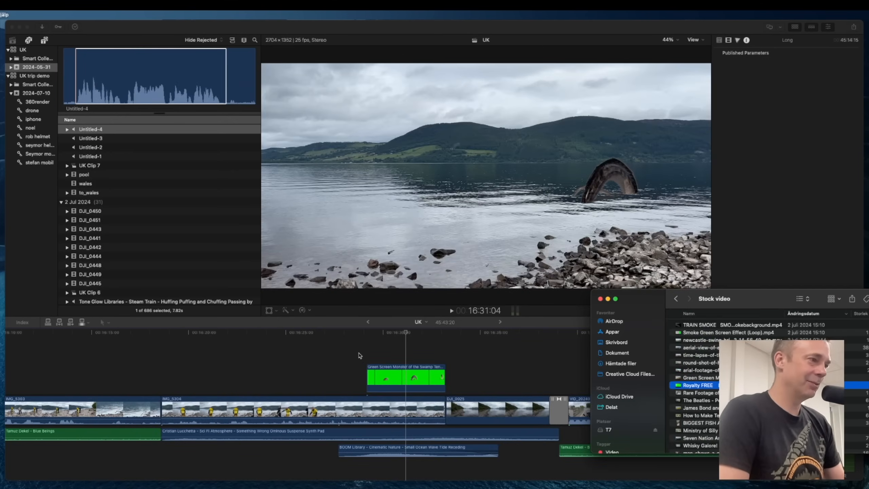
Open a new browser tab and go to the Artlist shortcut.
left_click(359, 356)
scroll(355, 357, "left", 10)
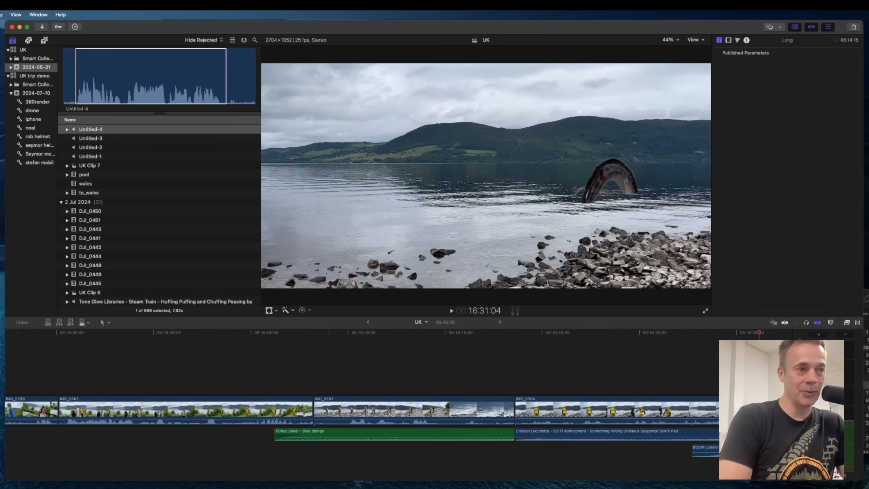
left_click(736, 485)
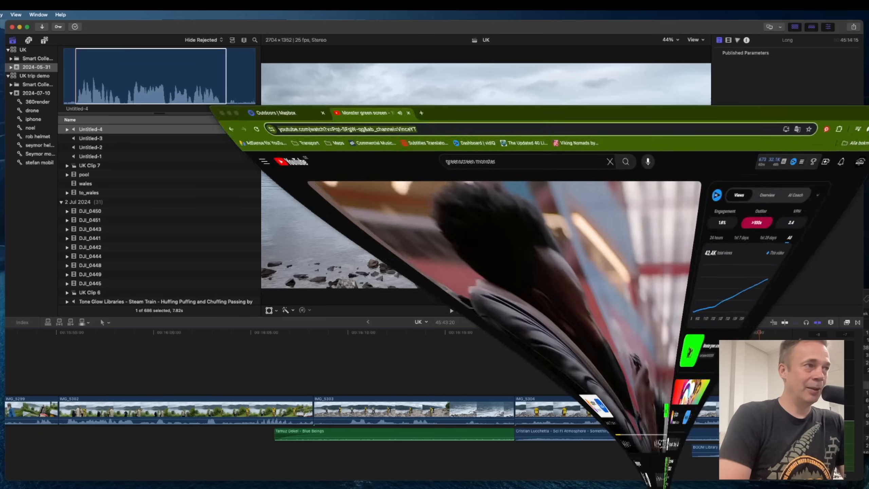
left_click(409, 53)
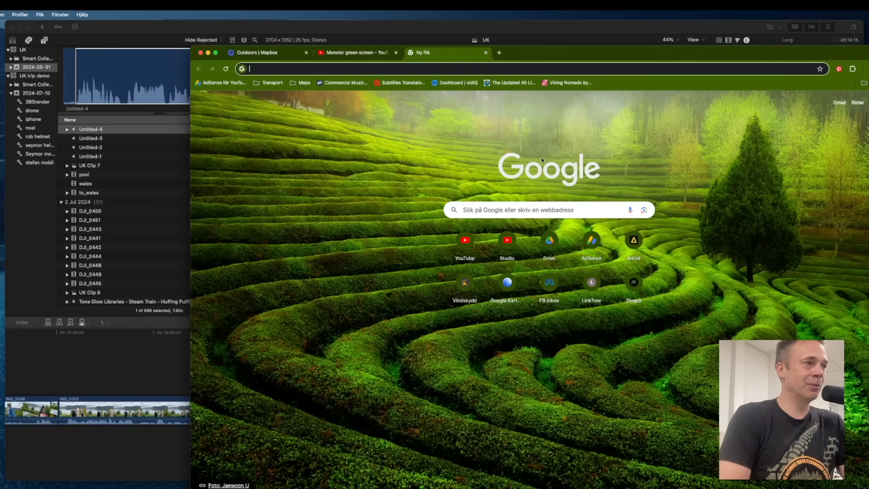
left_click(634, 241)
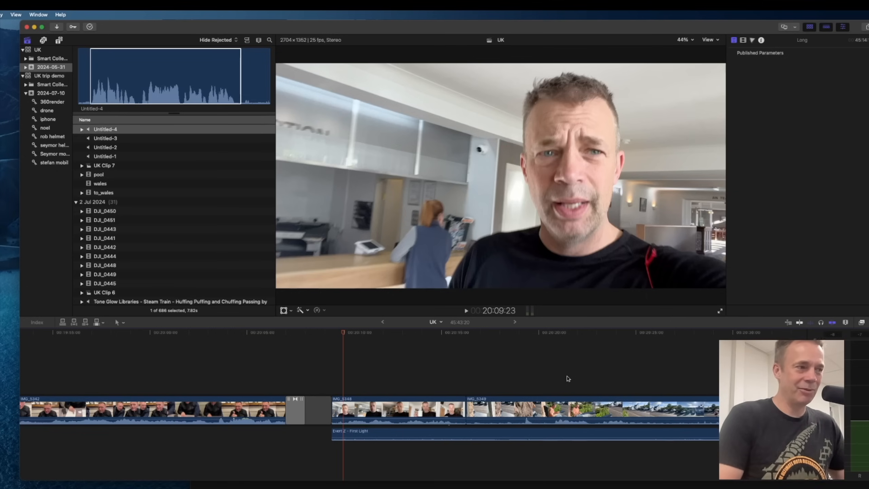
Scroll along the timeline and play it from the harbour drone clip.
key("space")
key("space")
scroll(643, 369, "right", 6)
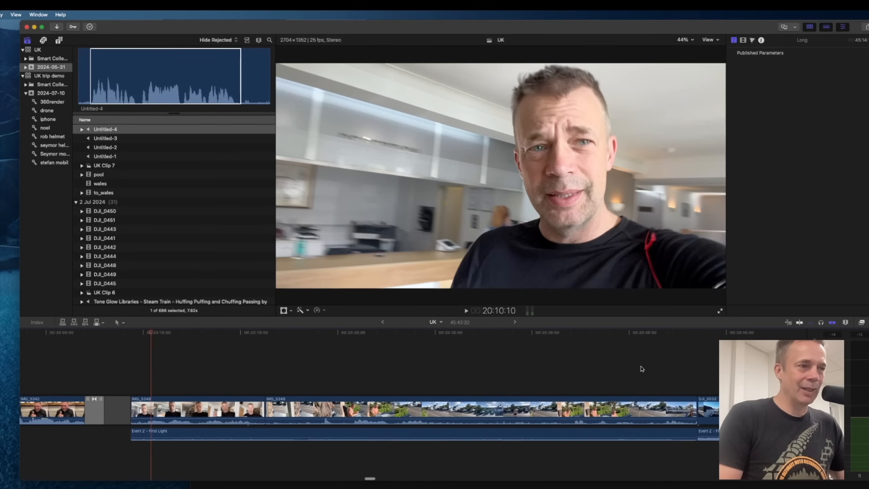
scroll(640, 369, "right", 5)
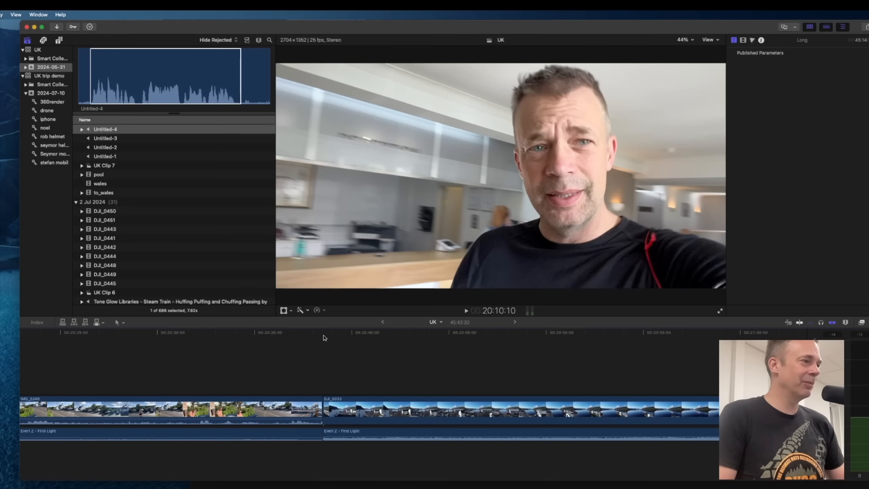
left_click(322, 334)
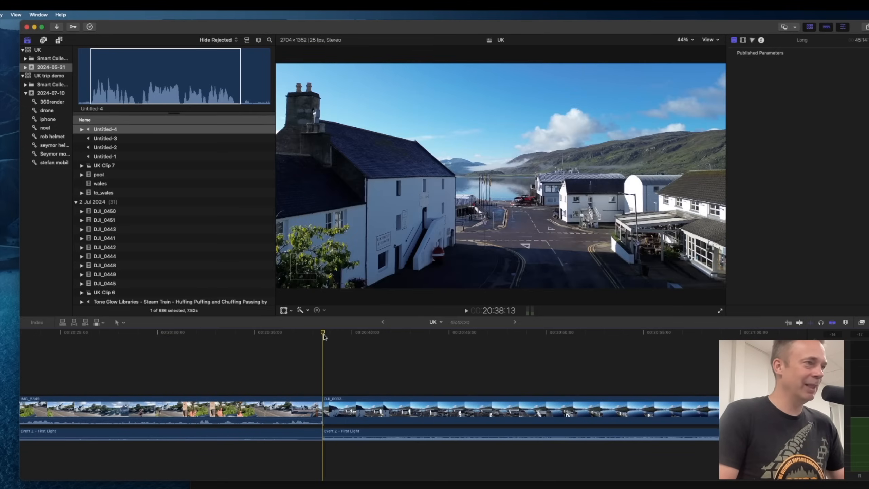
key("space")
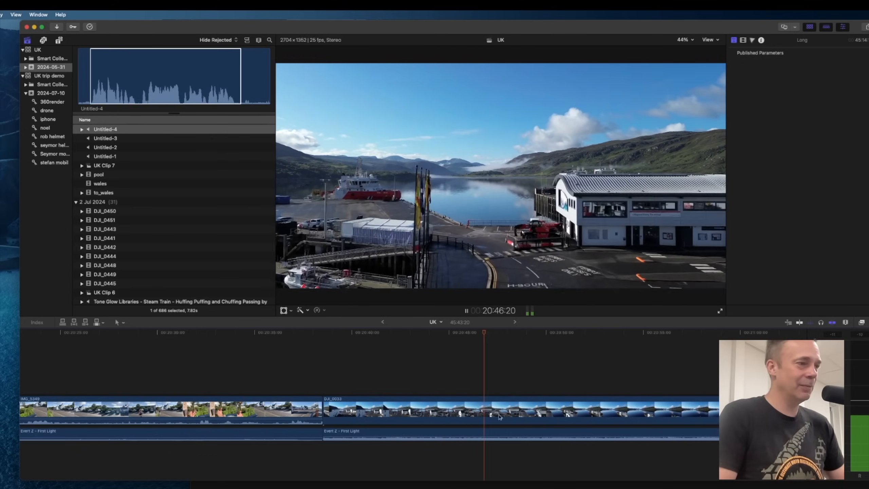
key("space")
Switch to the browser and filter Artlist royalty-free music by the Carefree mood.
key("super+Tab")
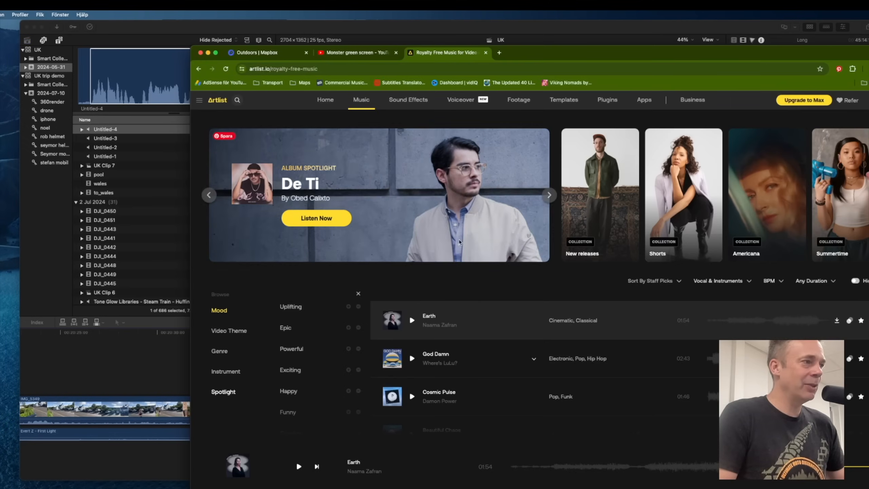
scroll(327, 354, "down", 3)
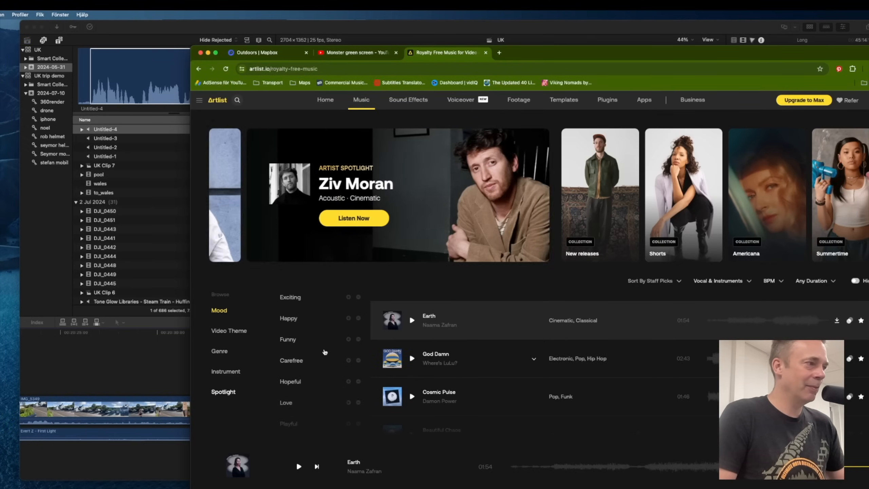
scroll(311, 354, "down", 2)
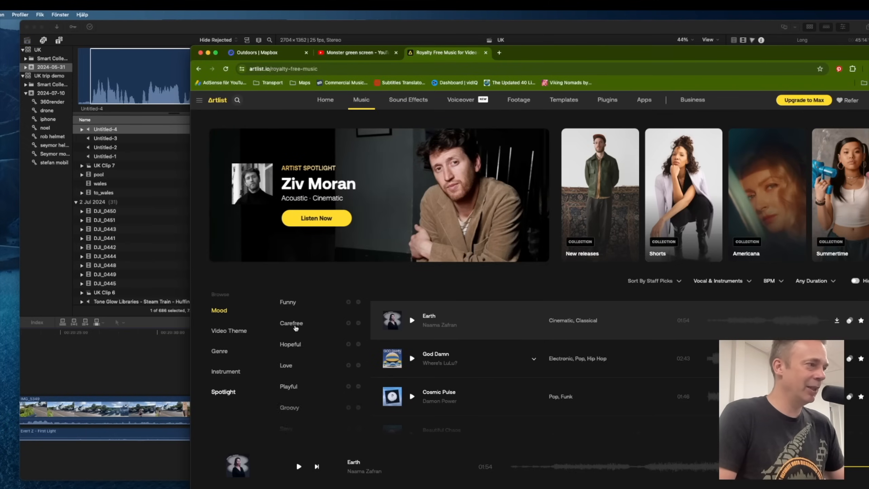
scroll(319, 381, "down", 2)
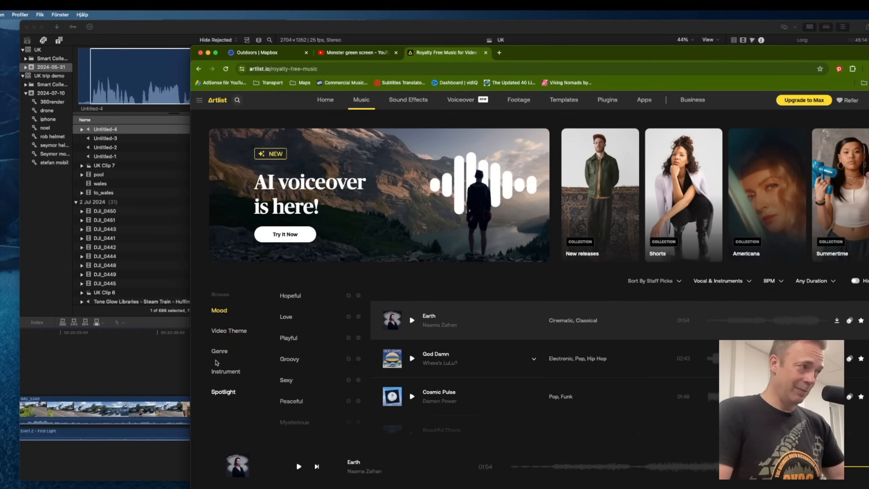
scroll(305, 323, "up", 2)
left_click(287, 328)
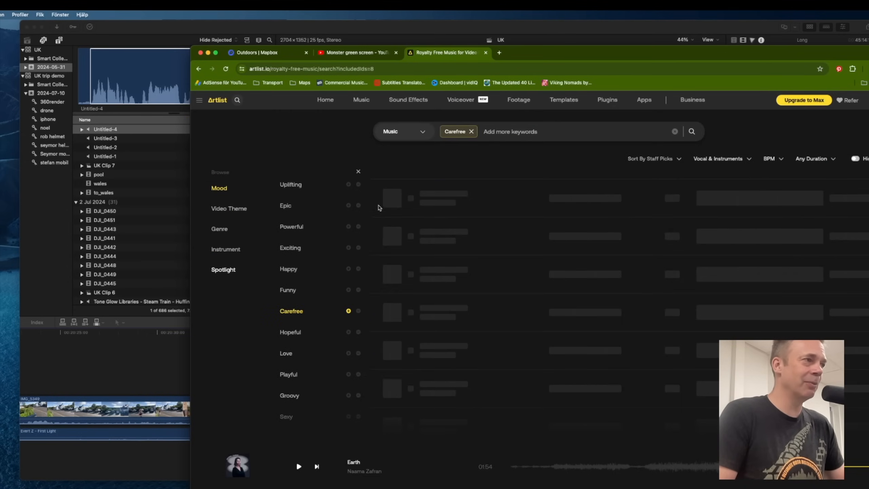
Preview the Carioca Breeze and New Blue tracks from the Carefree results.
left_click(412, 198)
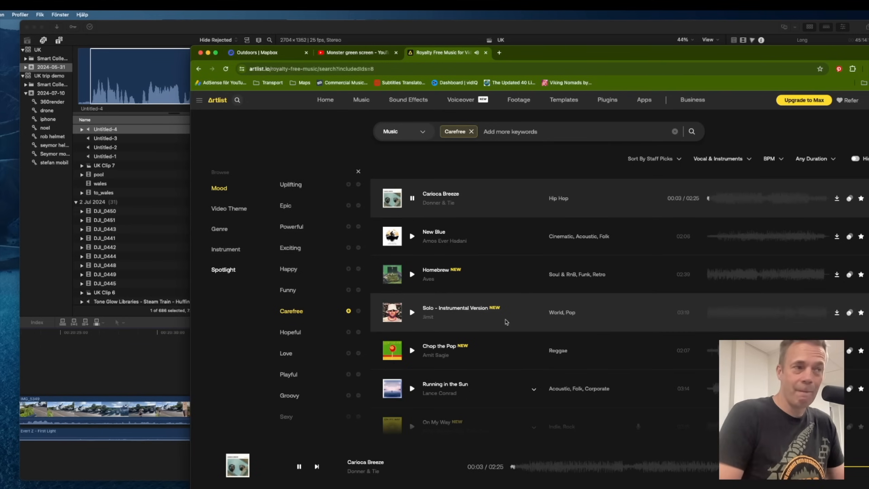
left_click(412, 236)
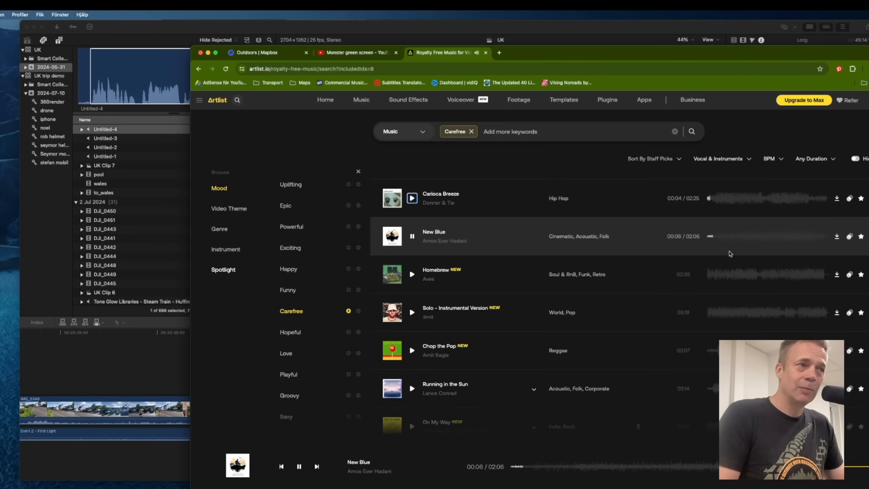
left_click(660, 242)
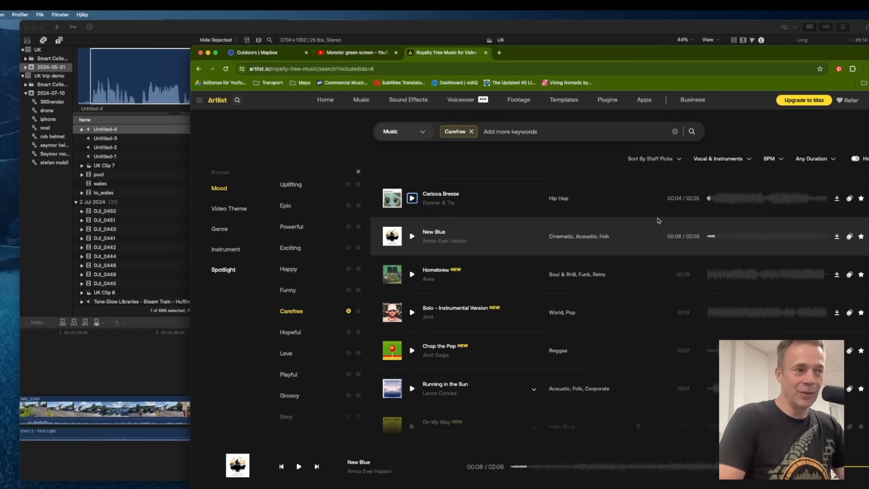
left_click(514, 163)
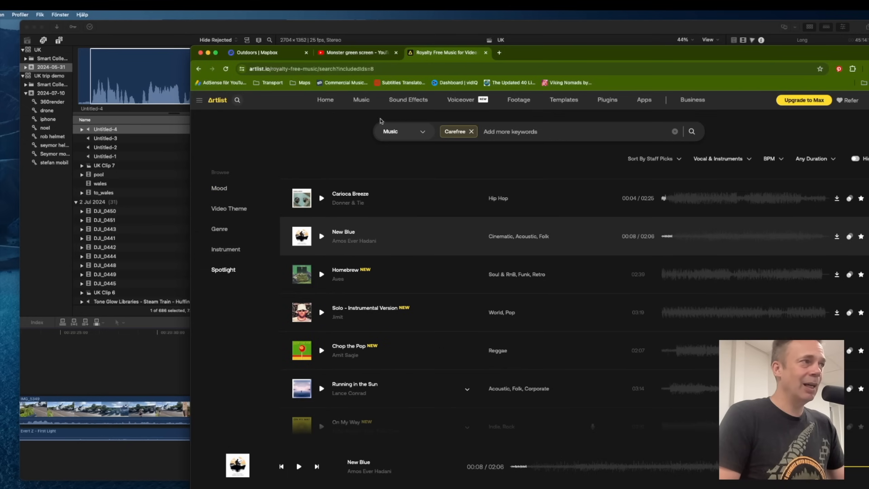
Open Artlist's Sound Effects section and its search field.
left_click(409, 100)
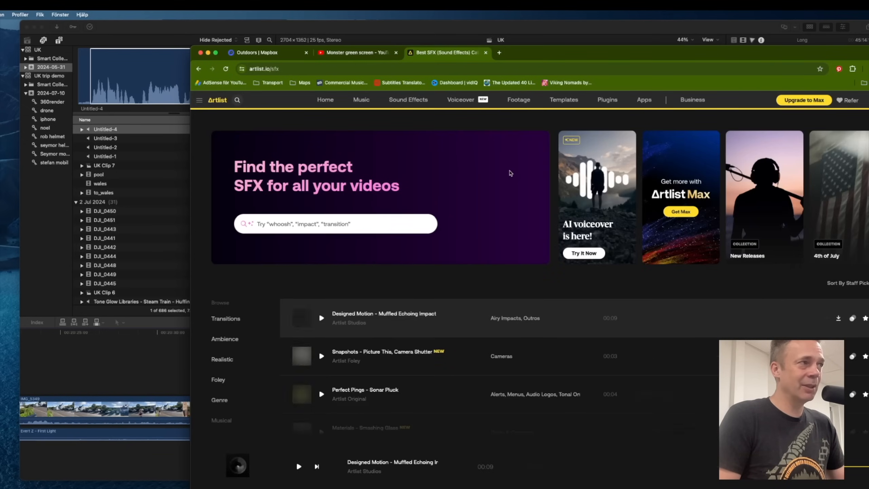
left_click(339, 227)
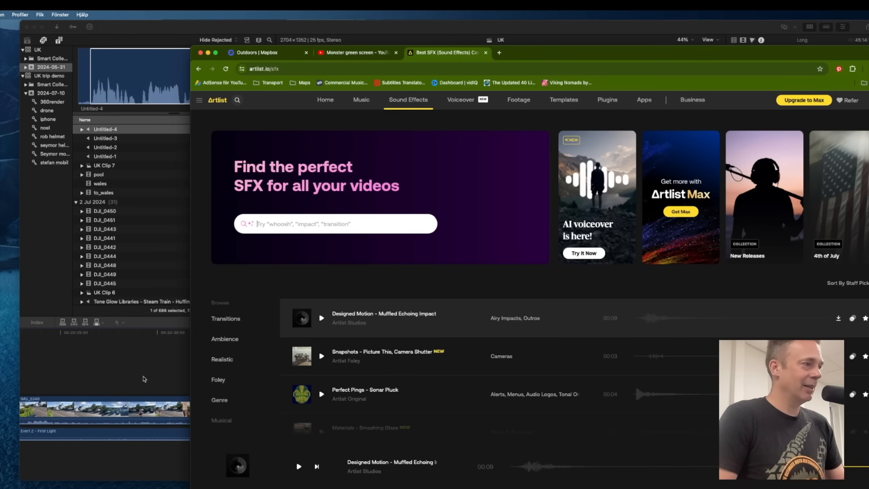
left_click(142, 375)
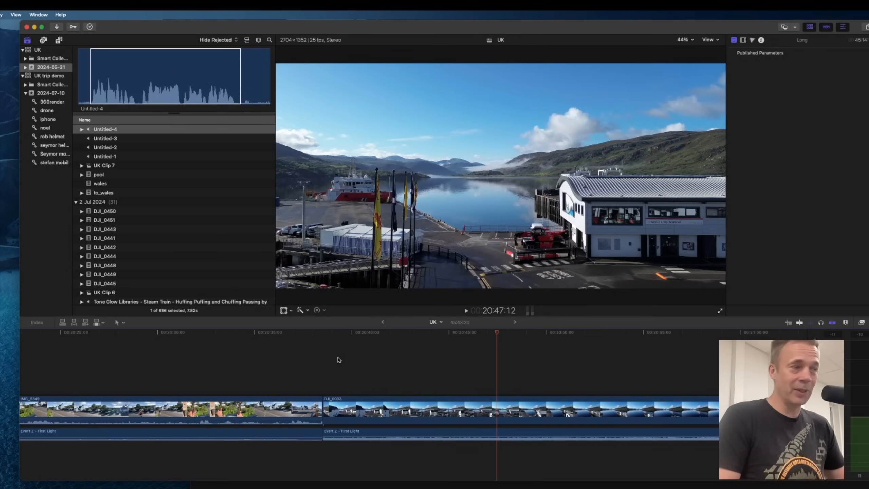
Play the timeline through the harbour drone clips up to the coastguard boat shot.
left_click(344, 359)
key("space")
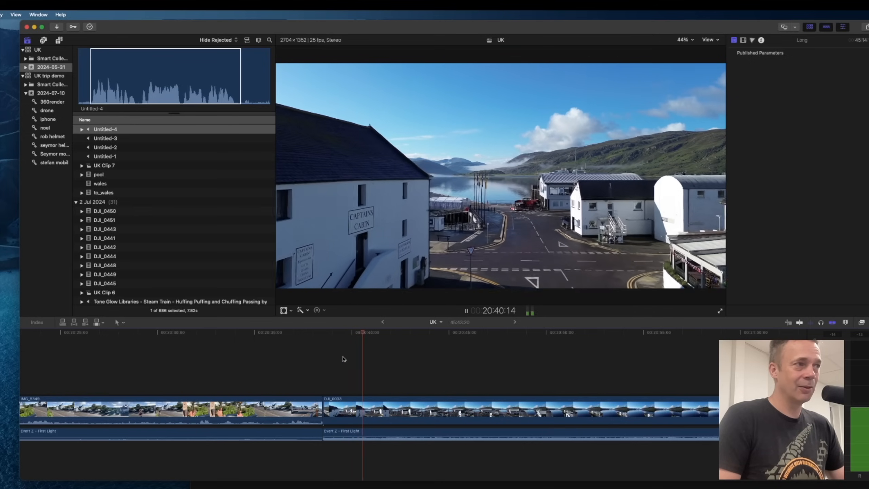
key("space")
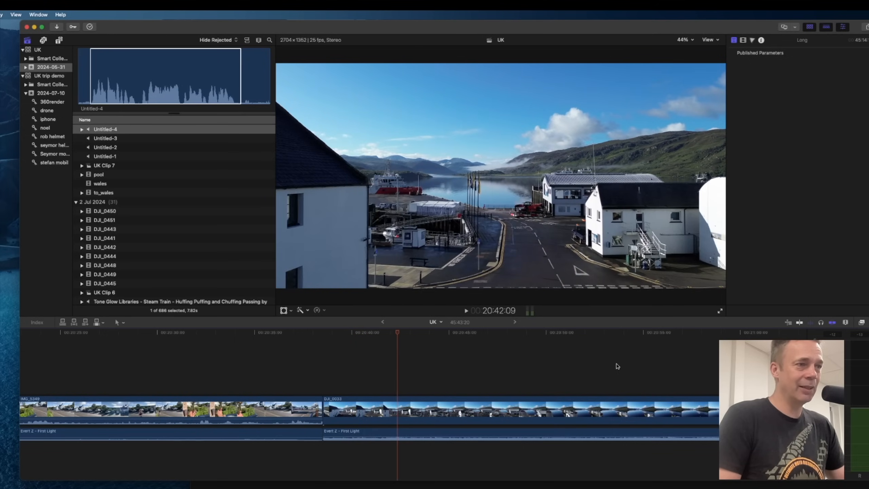
scroll(602, 368, "right", 5)
left_click(624, 364)
scroll(607, 375, "right", 6)
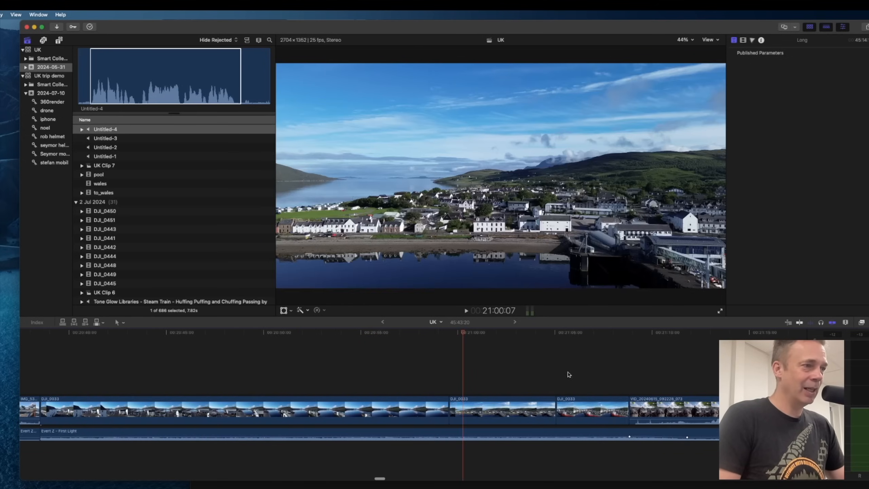
left_click(567, 375)
key("space")
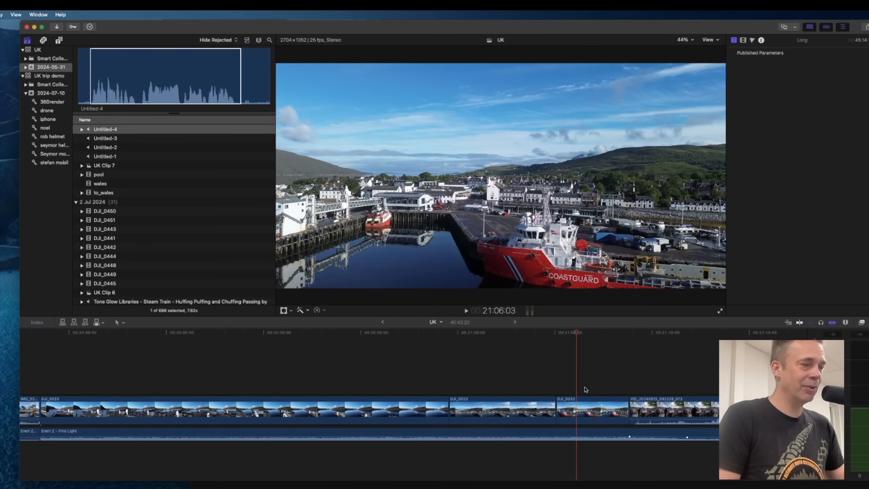
Search Artlist sound effects for seagulls.
key("super+Tab")
type("seagulls")
key("Return")
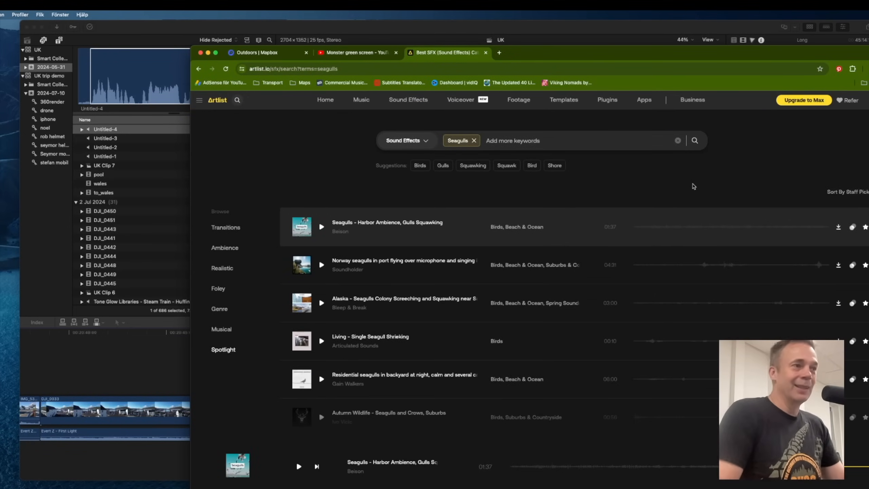
Preview the seagull sound effects and download the Alaska – Seagulls Colony Screeching clip.
left_click(321, 228)
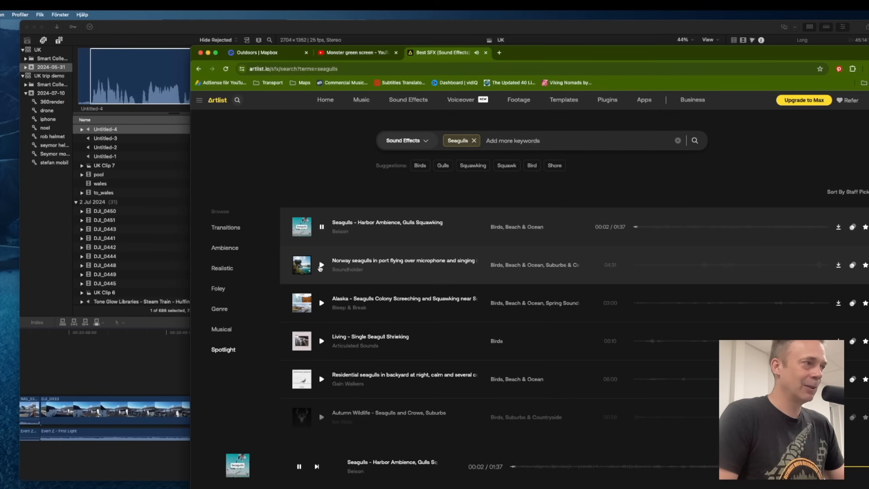
left_click(321, 265)
left_click(321, 302)
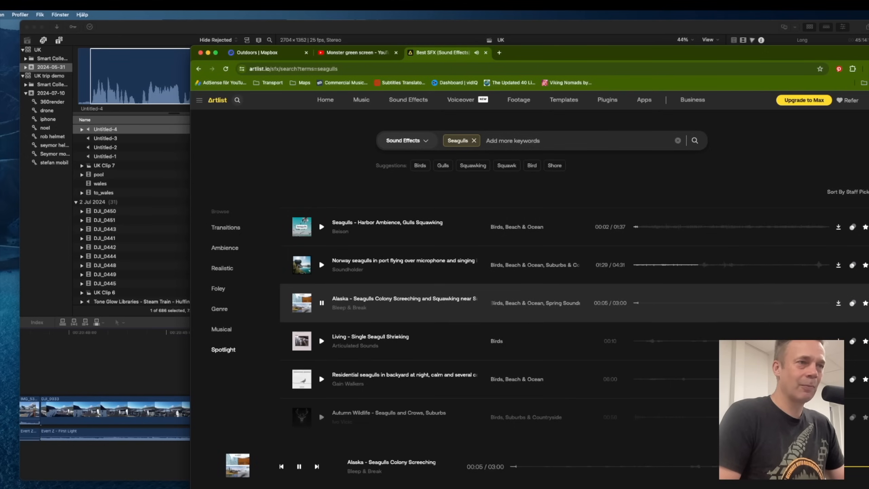
left_click(839, 305)
left_click(867, 304)
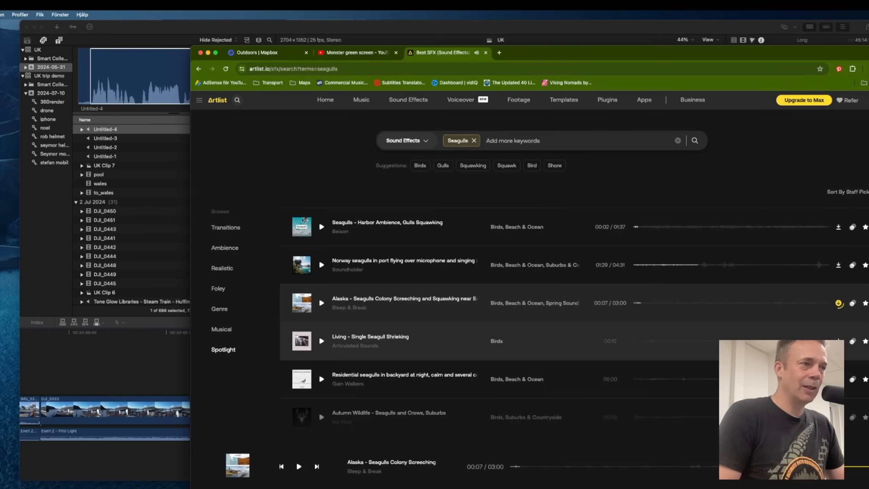
Add the downloaded seagulls sound under the coastguard harbour clip and trim it to the marked range.
left_click(497, 29)
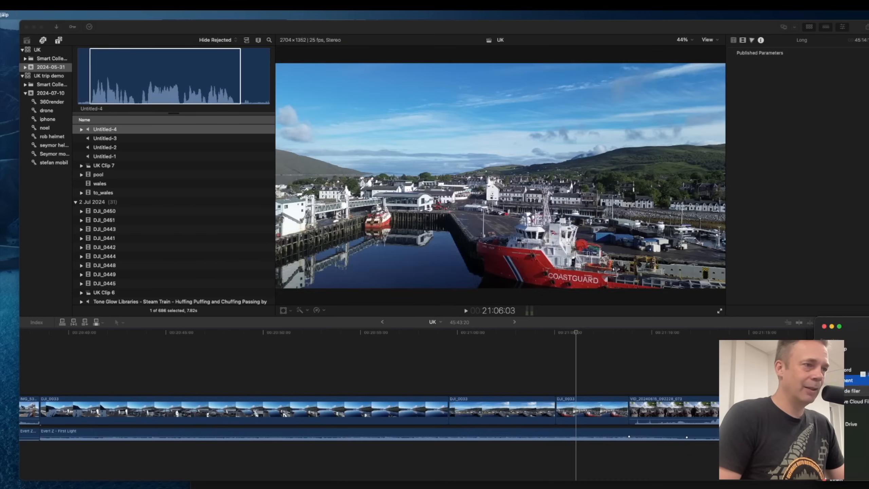
left_click_drag(866, 460, 475, 455)
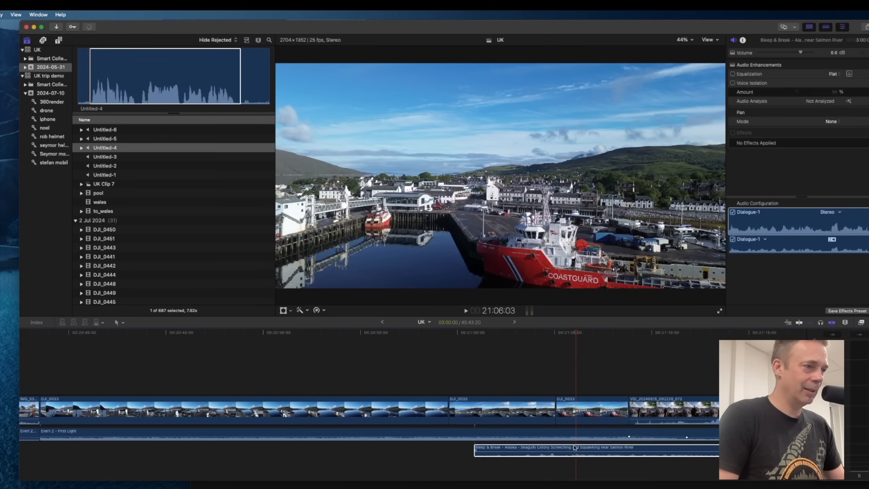
left_click_drag(578, 333, 629, 339)
key("alt+bracketleft")
key("alt+bracketright")
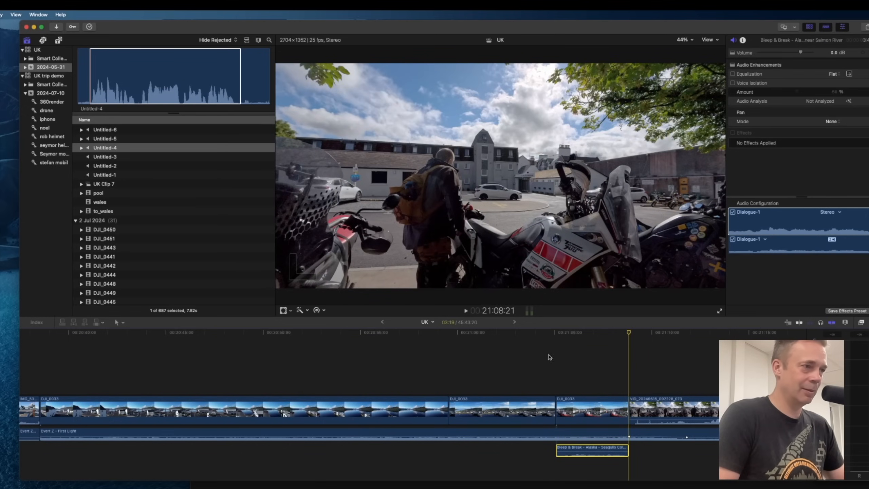
Play back the harbour section with the seagulls and delete the seagulls sound clip.
left_click(550, 357)
key("space")
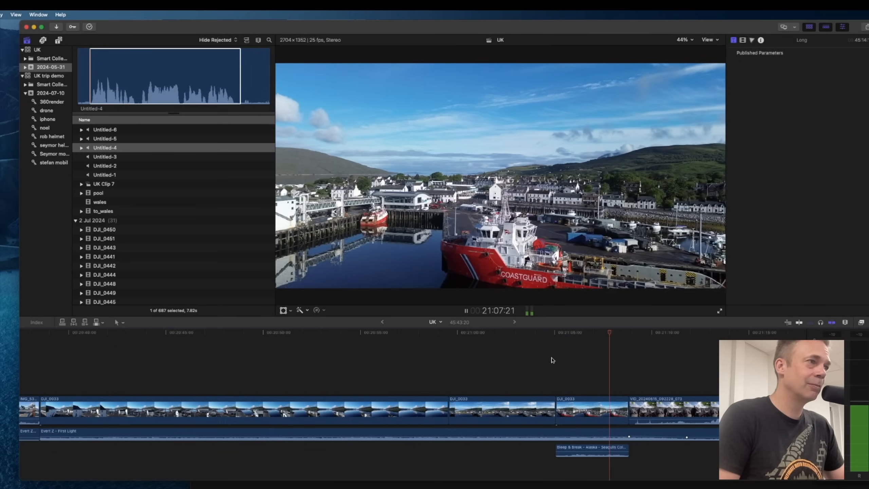
key("space")
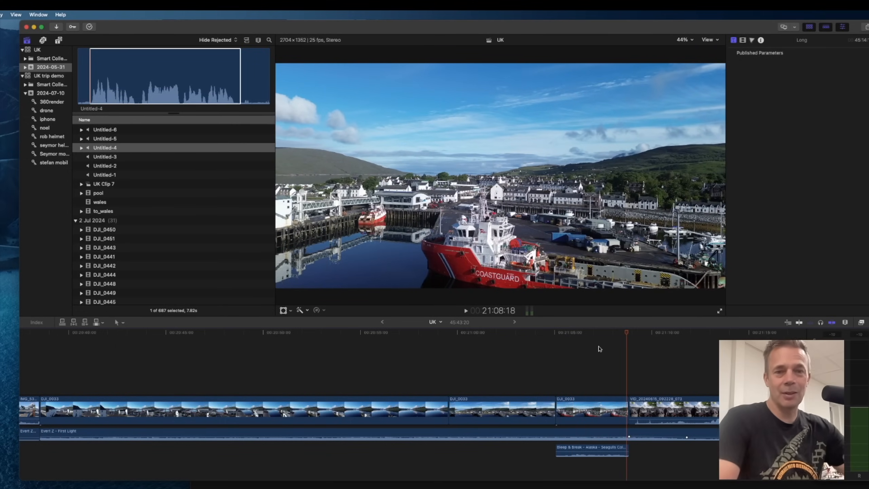
left_click(611, 451)
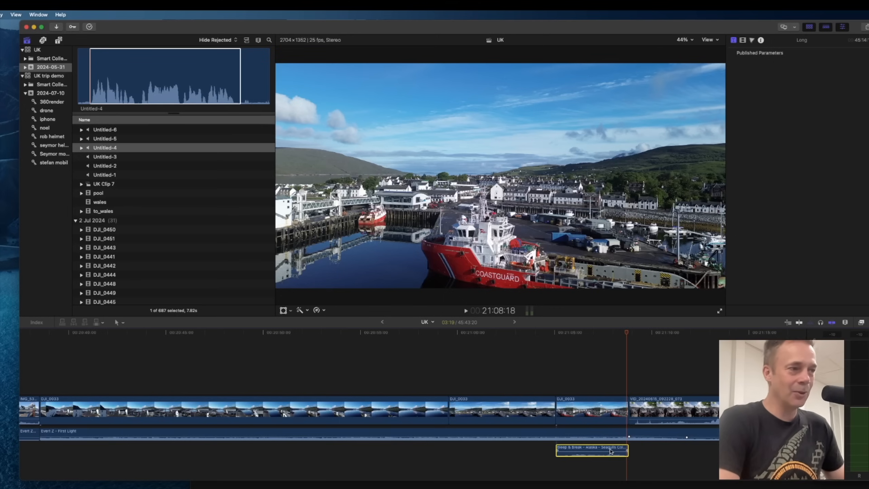
key("Delete")
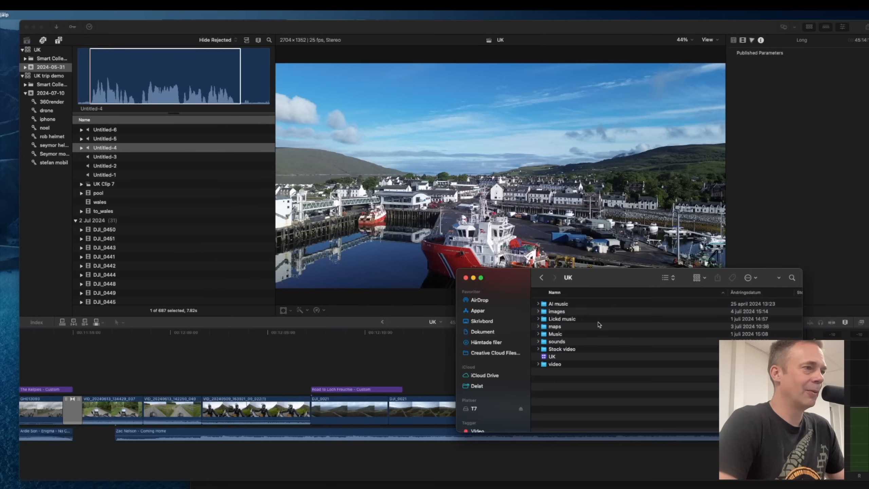
Open the Music folder and quick-look the Bjorn Lynne – Space Oddity track.
double_click(552, 332)
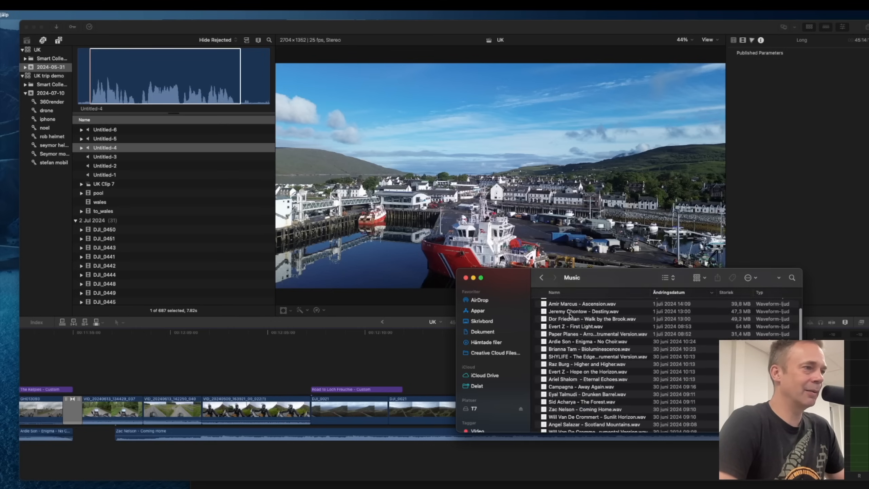
scroll(591, 354, "down", 10)
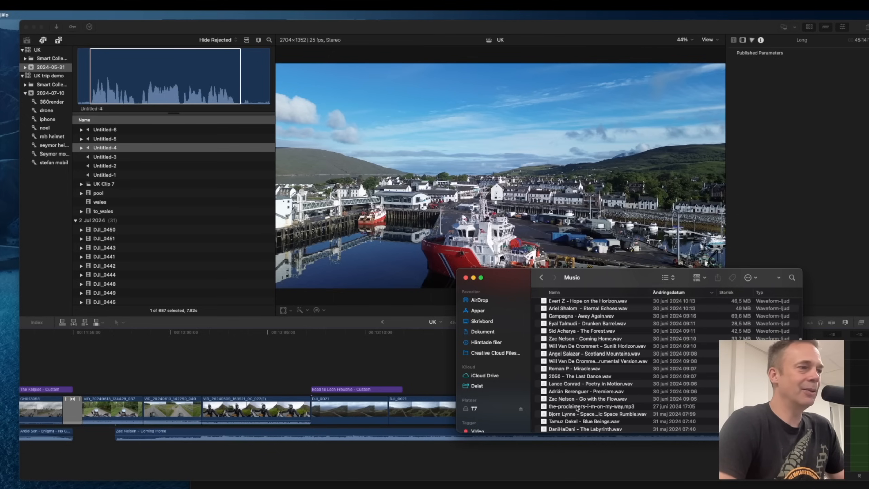
left_click(563, 416)
key("space")
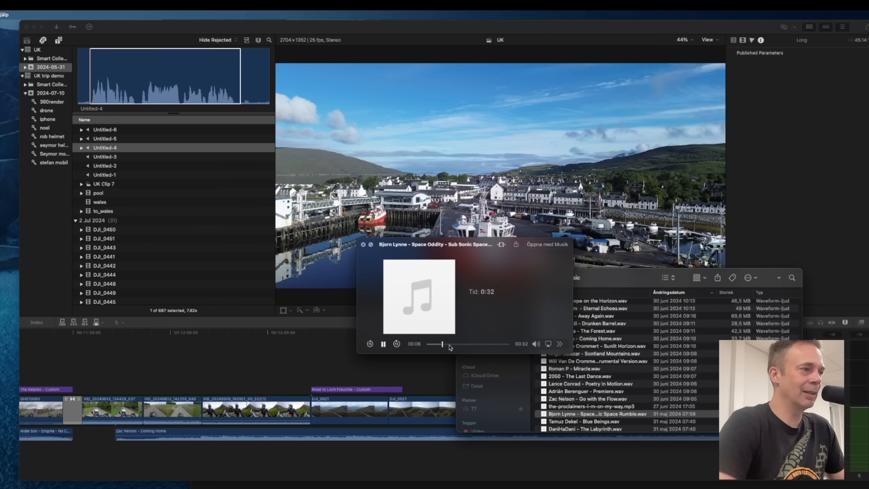
key("space")
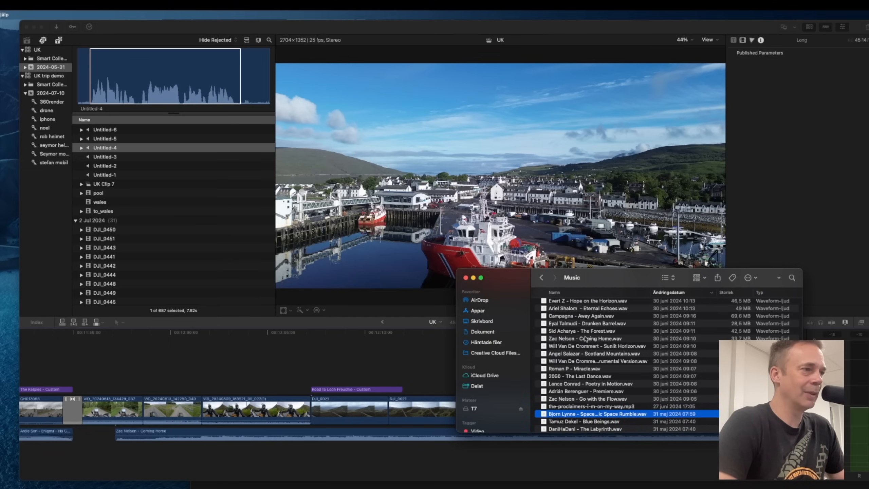
Quick-look the Eternal Echoes and Hope on the Horizon tracks, and select Zac Nelson – Coming Home.
left_click(570, 310)
key("space")
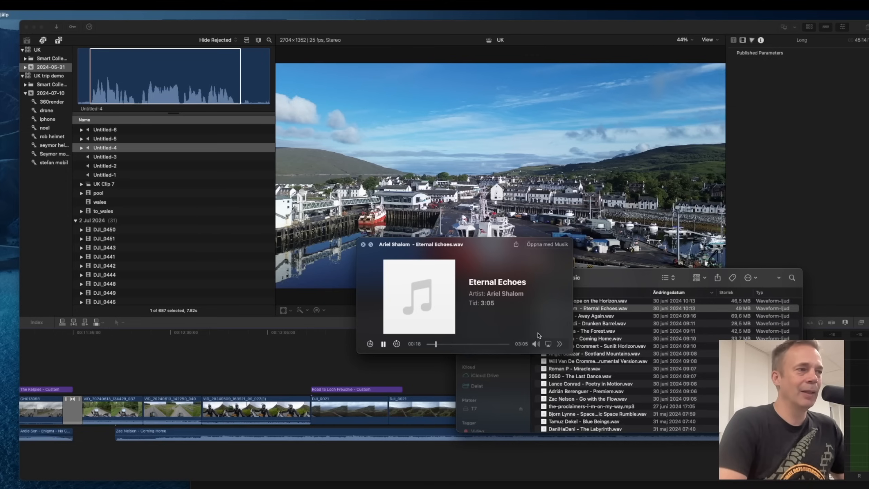
key("Down")
key("space")
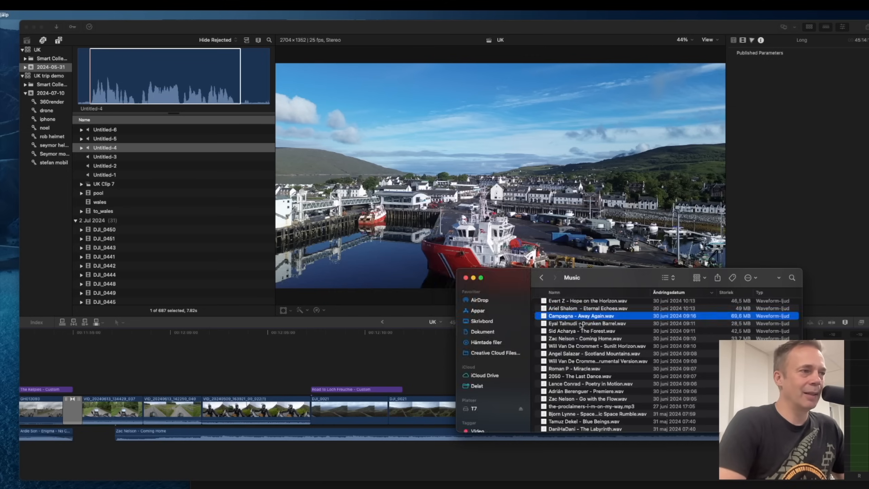
key("Up")
key("Up")
key("space")
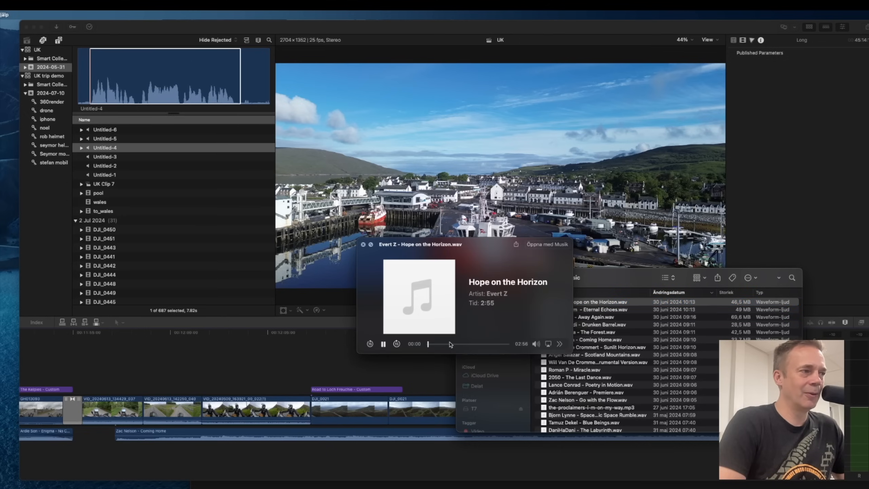
key("space")
left_click(563, 341)
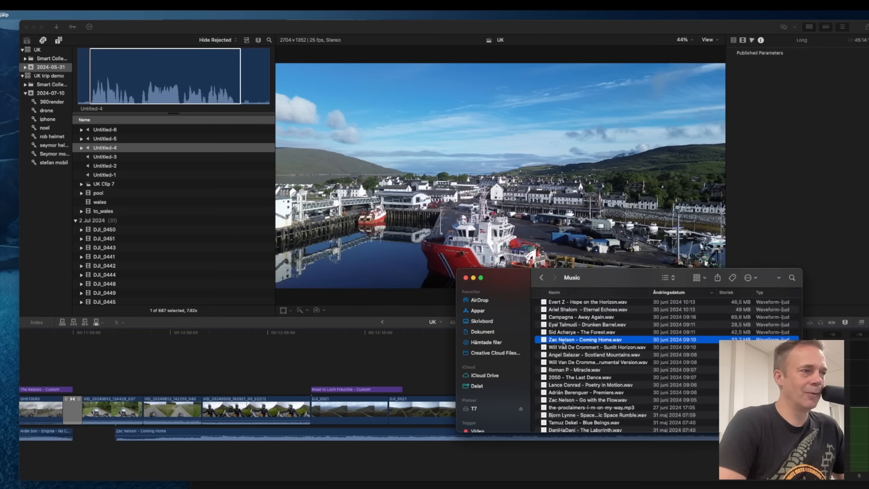
Preview the Zac Nelson – Coming Home track, scrubbing forward through it.
key("space")
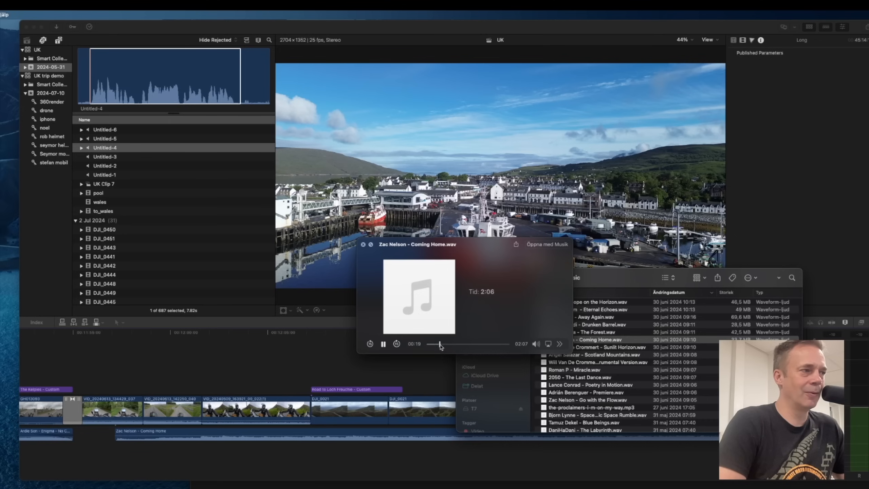
key("space")
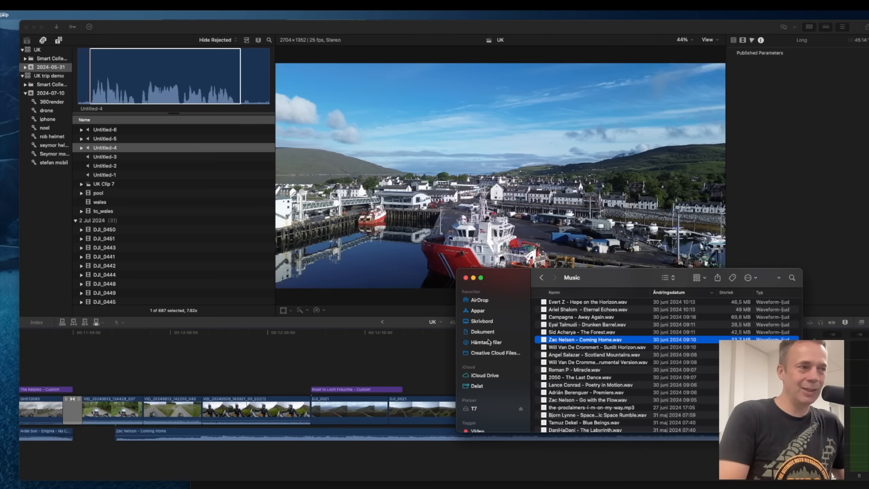
key("space")
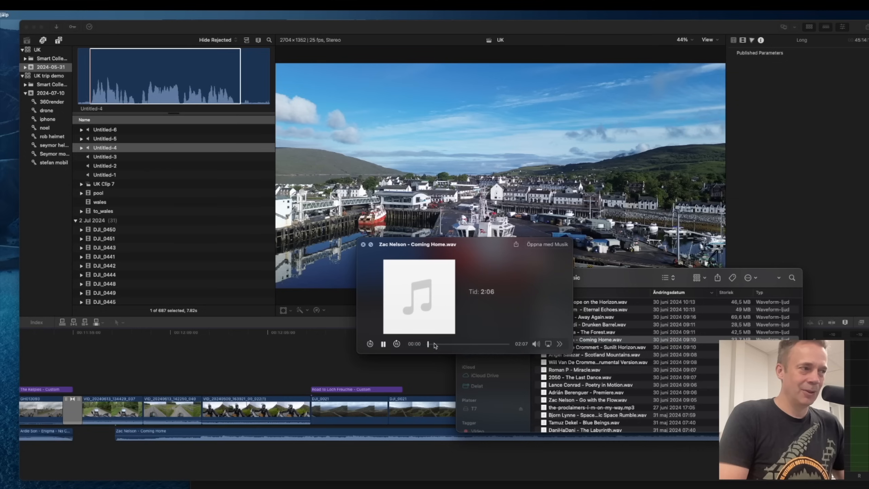
left_click(436, 344)
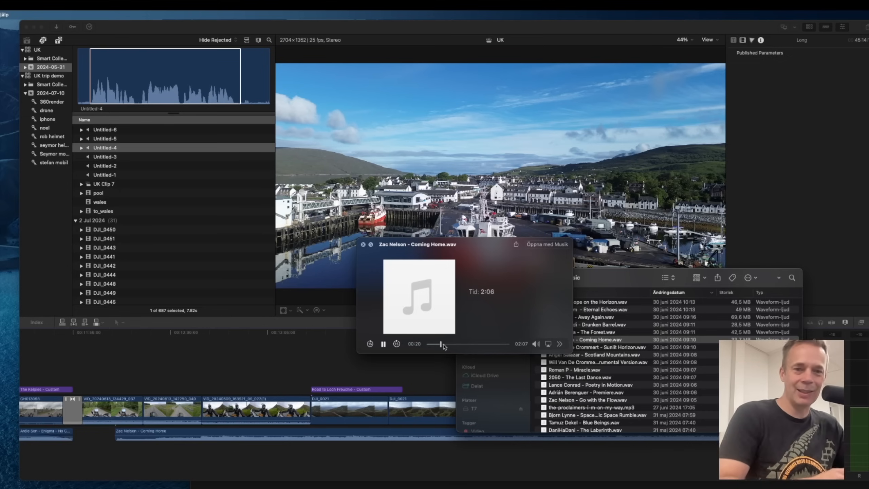
left_click_drag(444, 346, 455, 347)
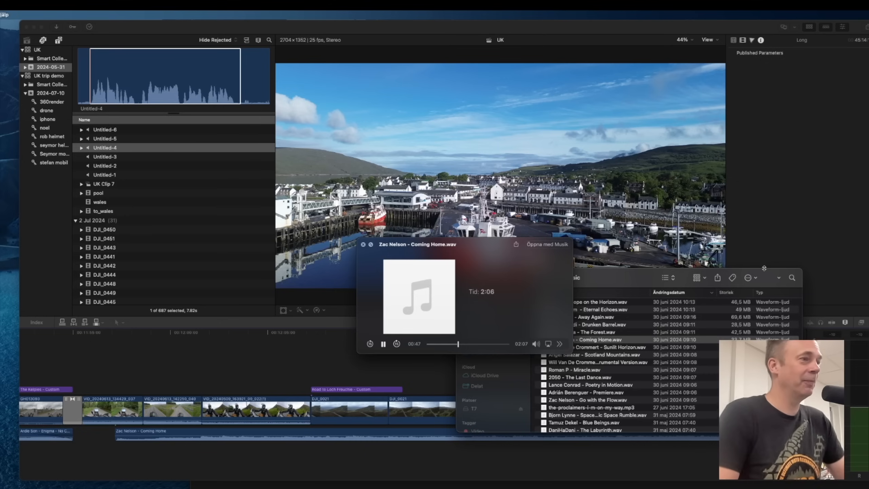
key("space")
Play back the Road to Loch Freuchie section of the timeline with the Coming Home music.
left_click_drag(604, 280, 797, 287)
left_click(367, 383)
left_click(328, 349)
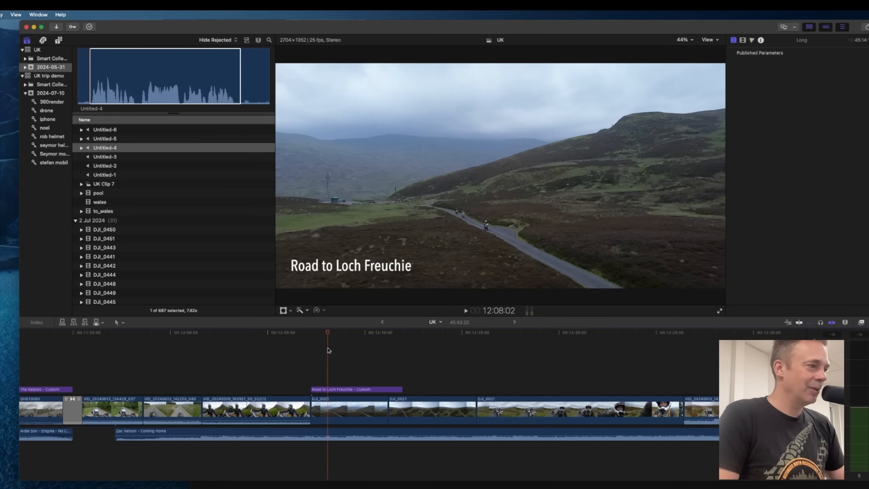
left_click(290, 345)
key("space")
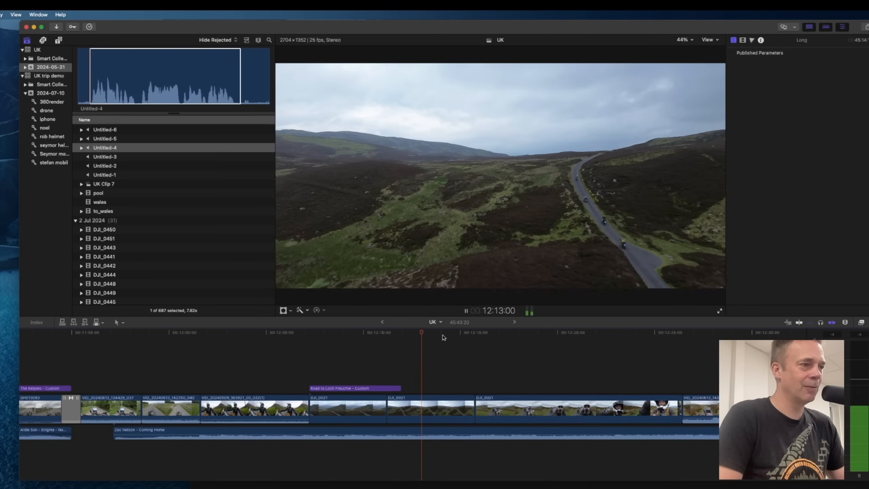
key("space")
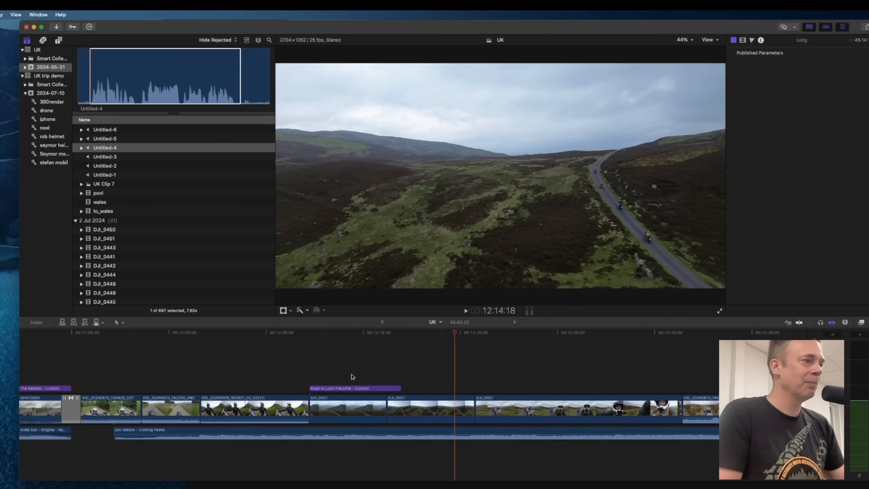
Play back the garage clip section near the start of the timeline.
scroll(387, 364, "left", 5)
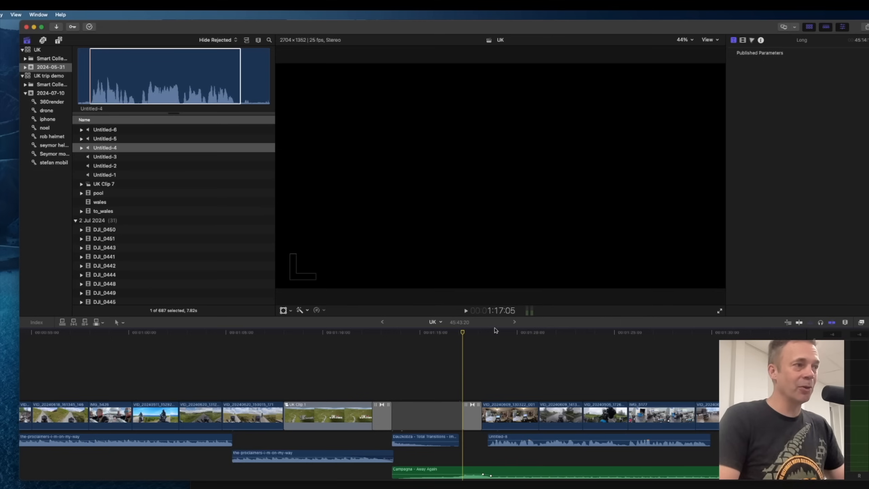
key("space")
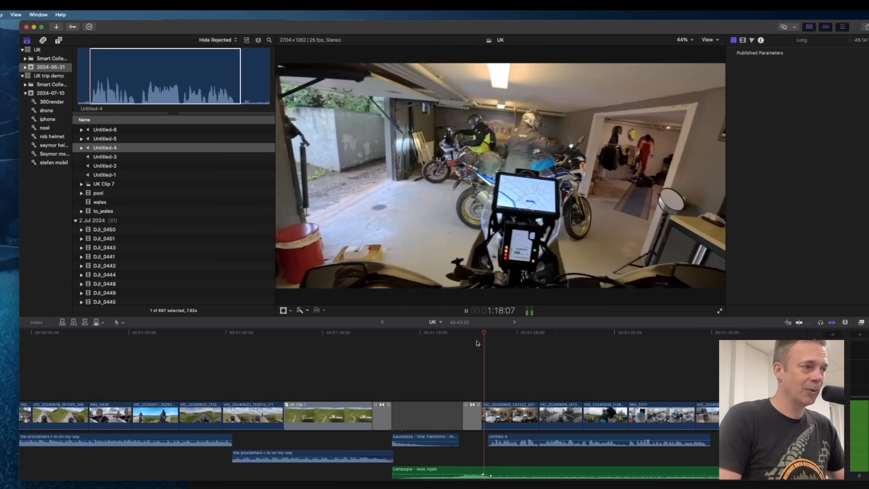
key("space")
Switch to the text editor and write the narration note "So back in sweden we get on our bikes".
left_click_drag(616, 486, 644, 200)
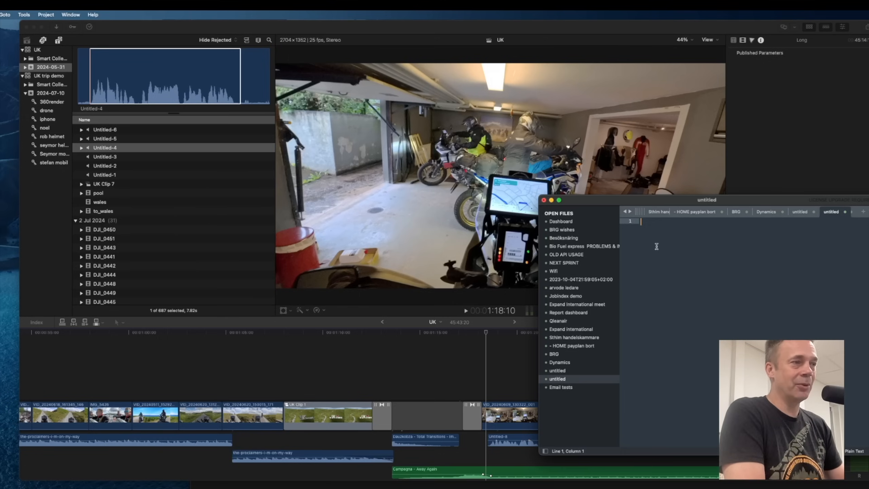
type("So ba")
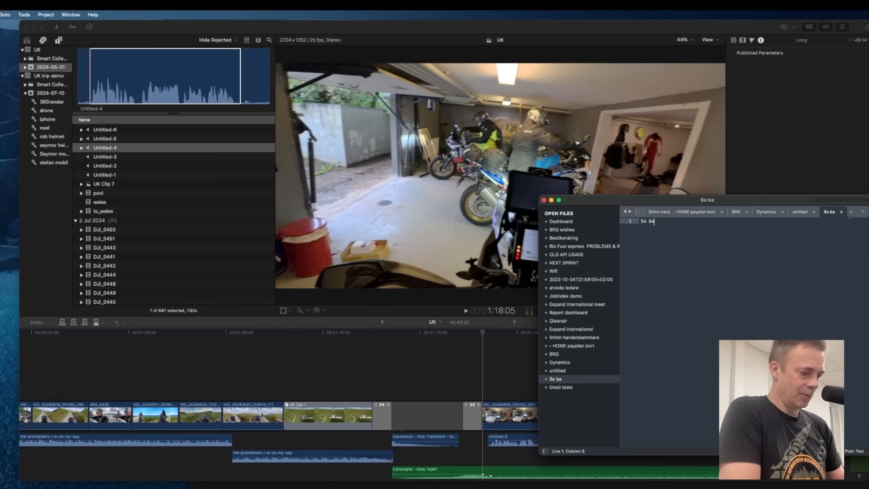
type("ck in swed")
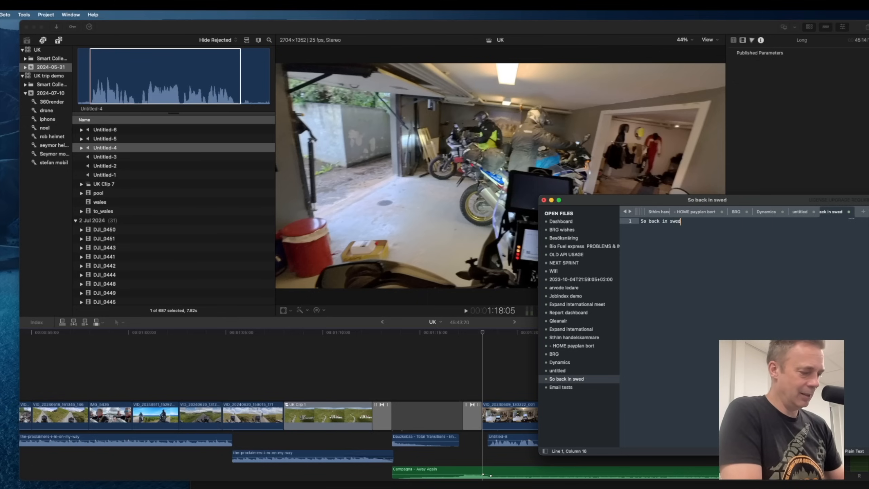
type("en we get on")
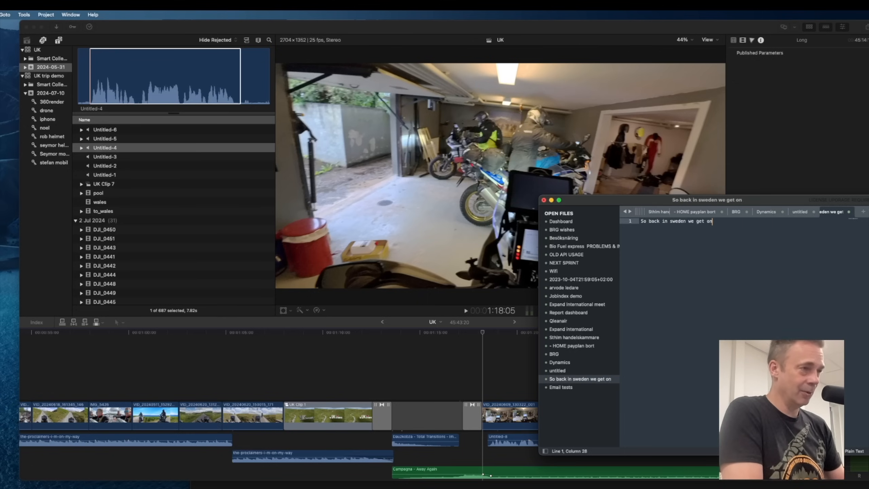
type(" our bike")
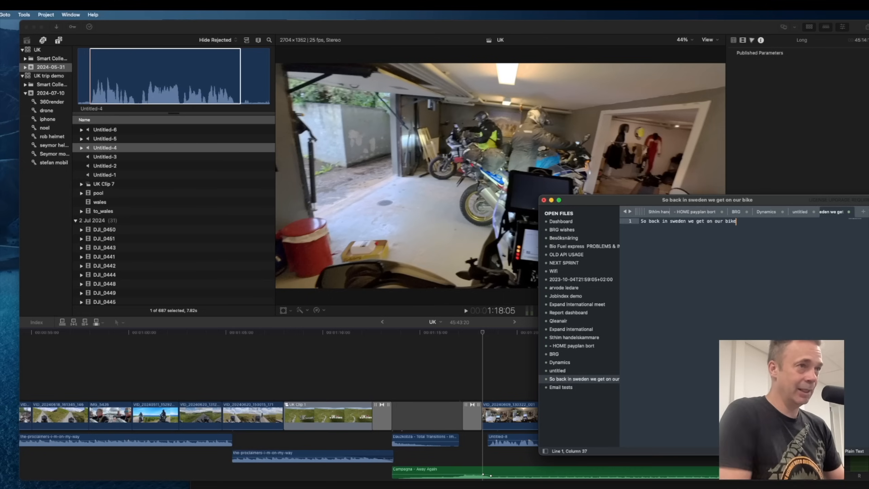
type("s")
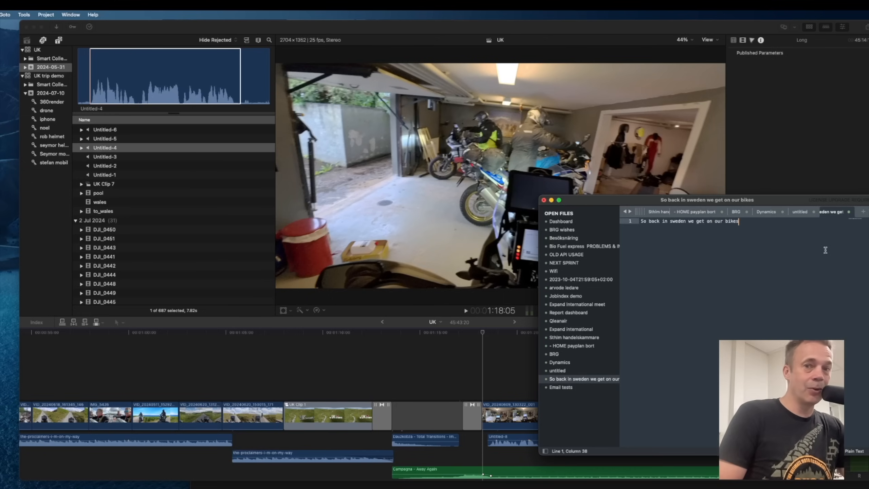
left_click(517, 29)
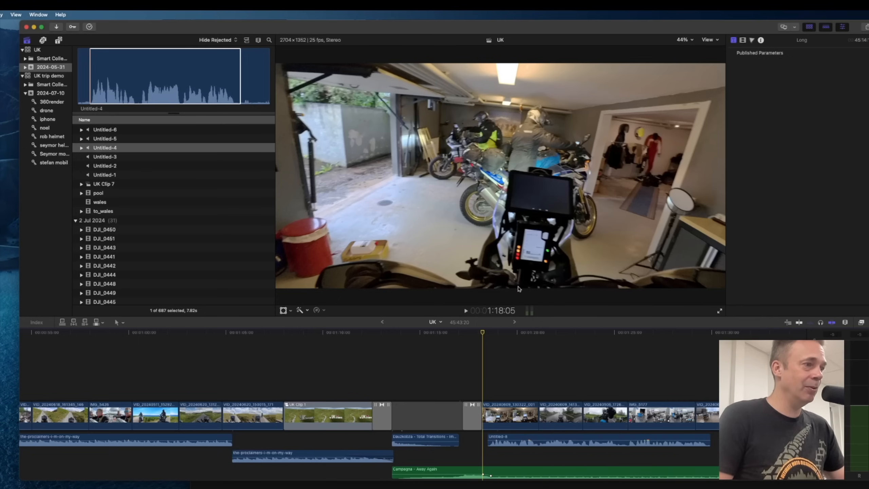
Play on from the garage clip and examine the music clips beneath it.
key("space")
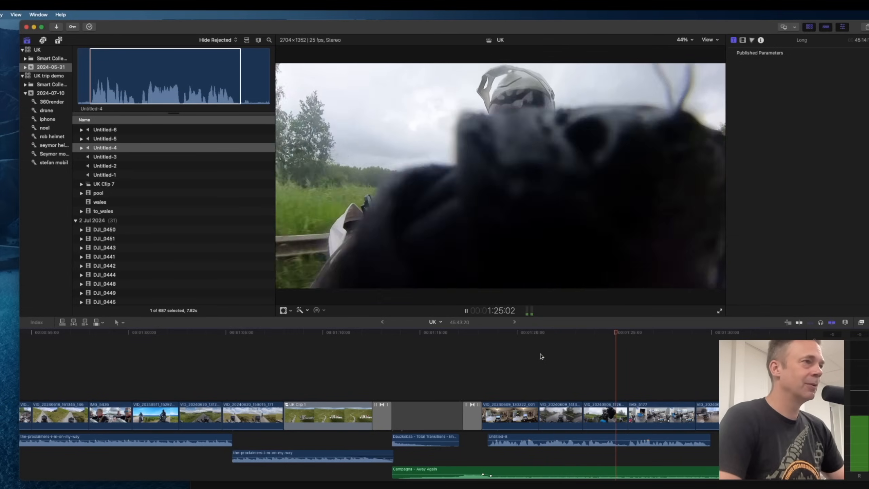
key("space")
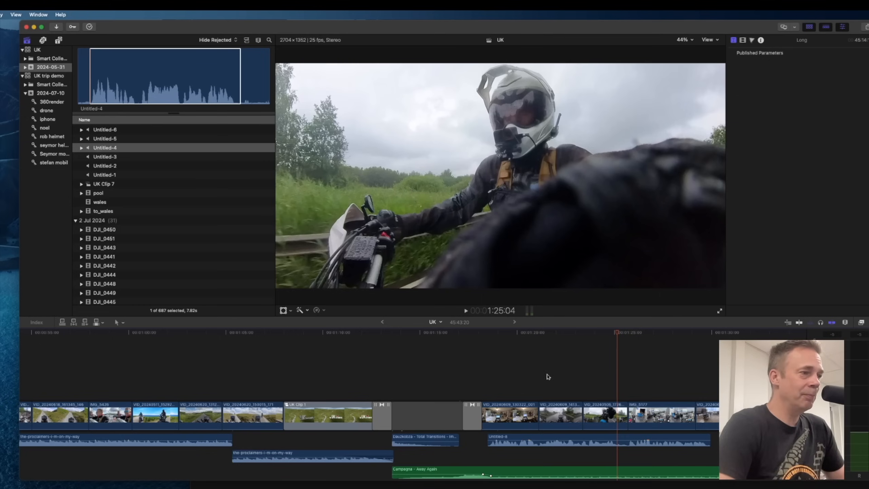
scroll(550, 385, "down", 3)
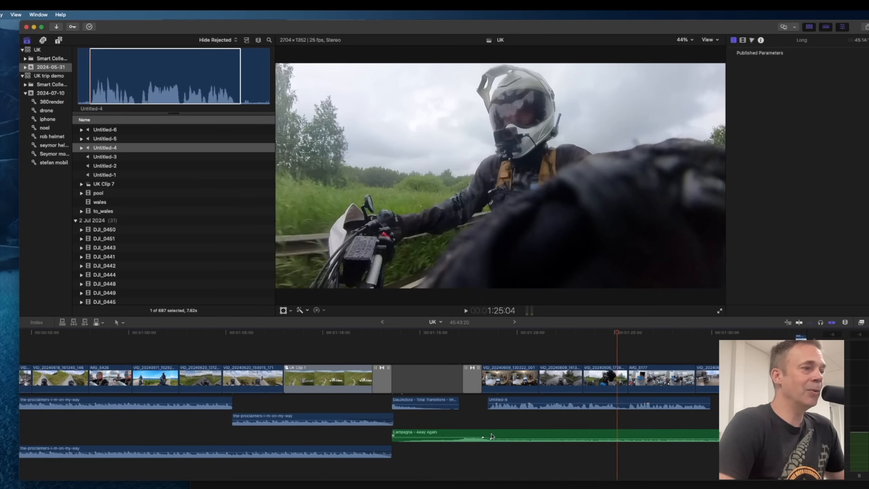
left_click_drag(491, 438, 492, 439)
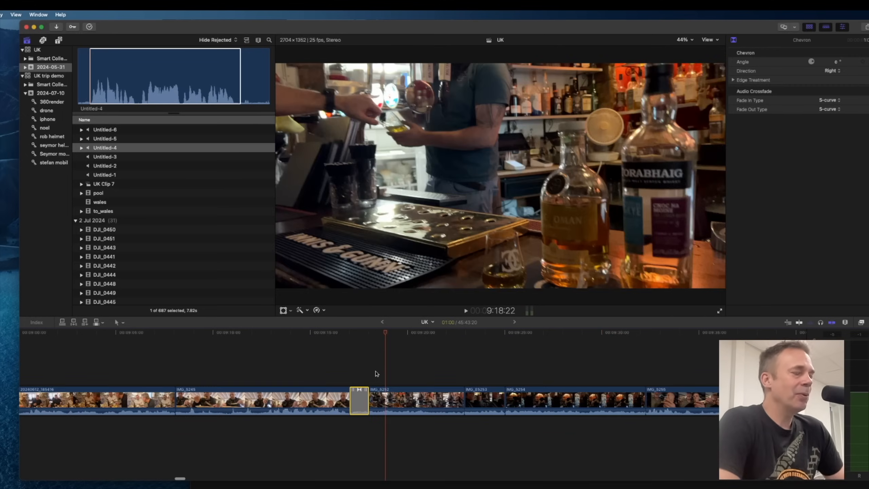
Add a Color Wheels correction to the clip of the bike being repaired and nudge its temperature.
scroll(389, 380, "left", 5)
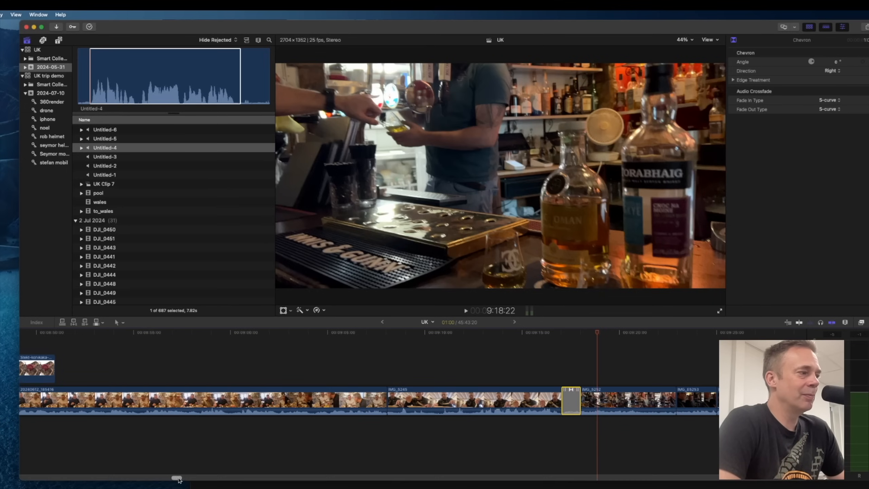
left_click_drag(177, 479, 165, 479)
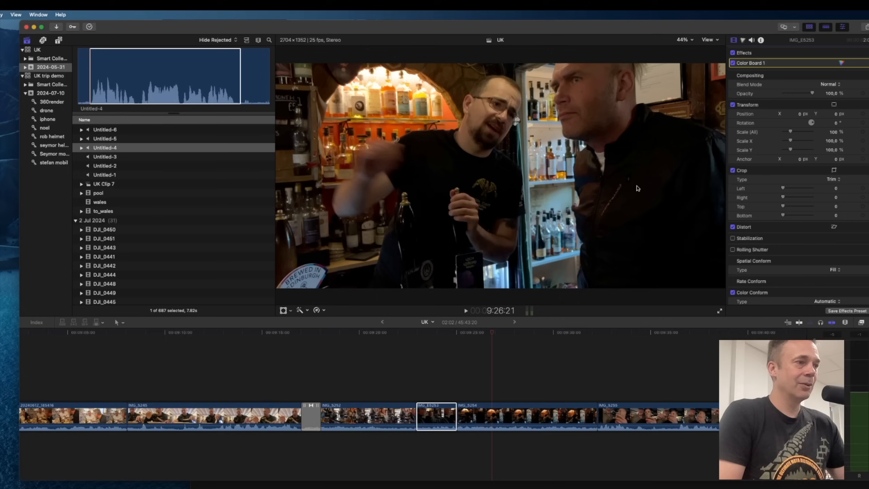
scroll(510, 353, "up", 2)
scroll(513, 387, "right", 10)
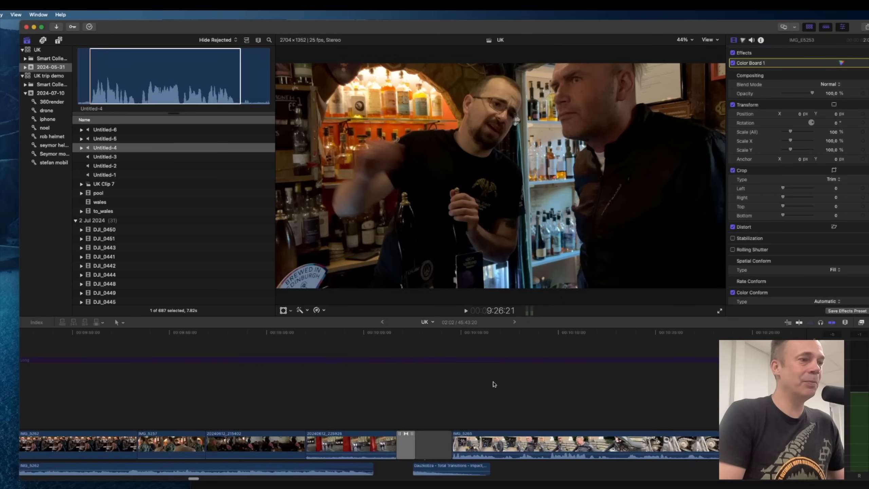
left_click_drag(421, 334, 683, 342)
scroll(660, 365, "right", 10)
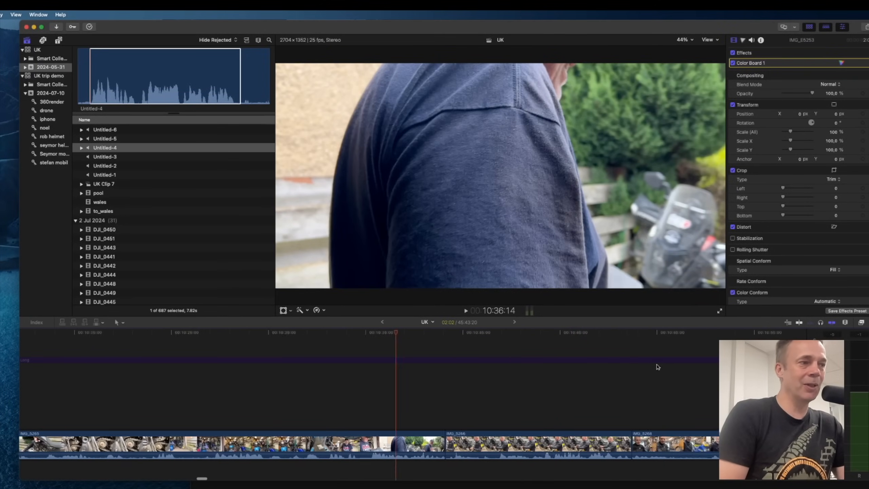
left_click(441, 458)
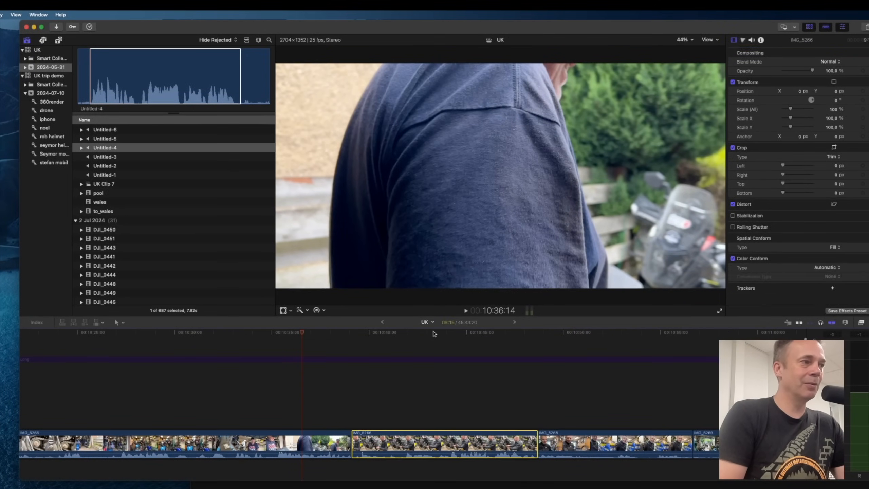
left_click(433, 334)
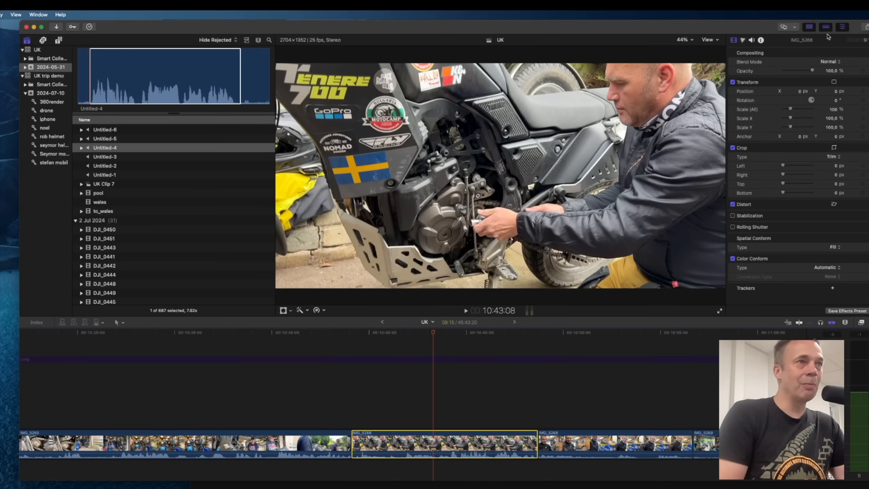
left_click(743, 41)
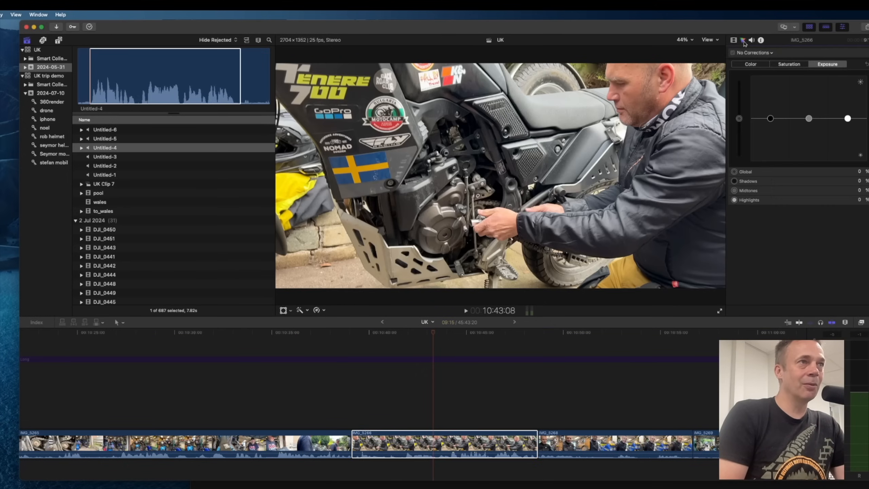
left_click(760, 53)
left_click(764, 80)
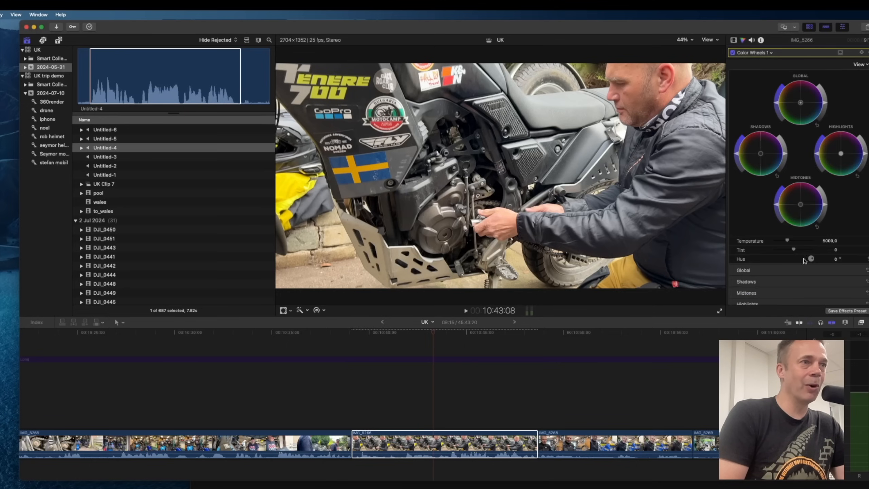
mouse_move(788, 241)
left_mouse_down()
mouse_move(808, 242)
mouse_move(768, 244)
mouse_move(787, 244)
left_mouse_up()
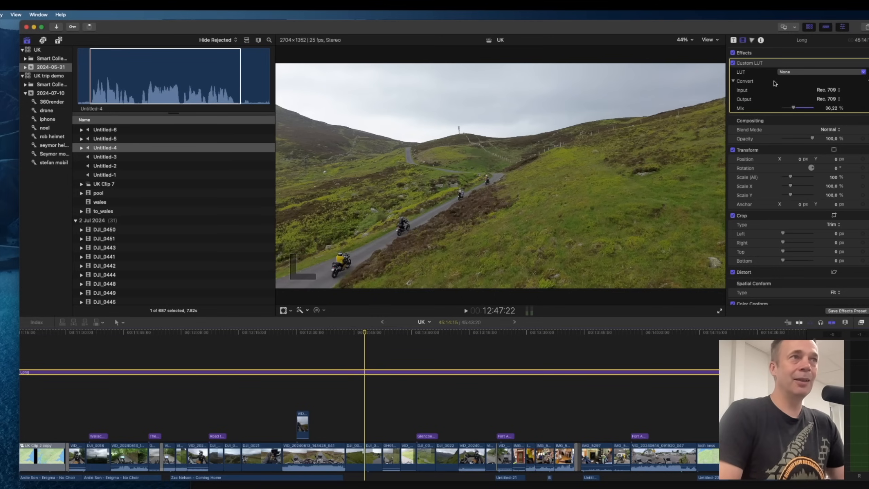
Set the Long adjustment layer's Custom LUT to TG_Stockholm_Syndrom with the mix at 100%.
left_click(793, 72)
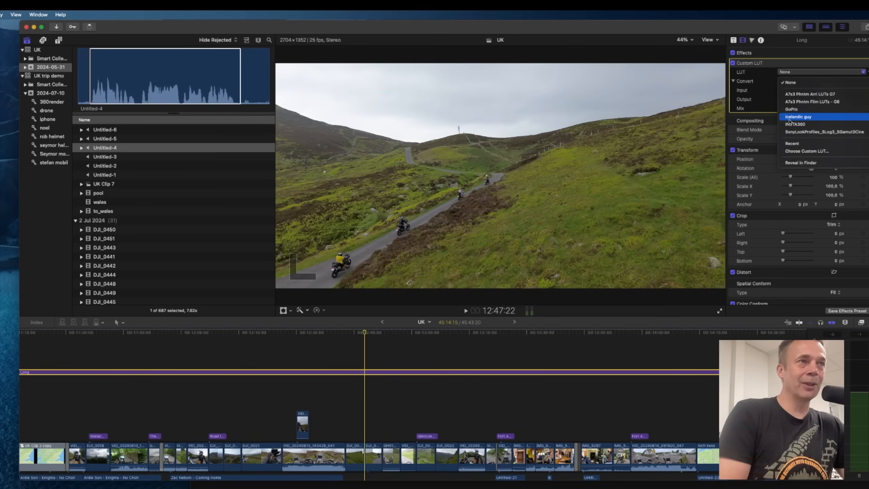
left_click(812, 118)
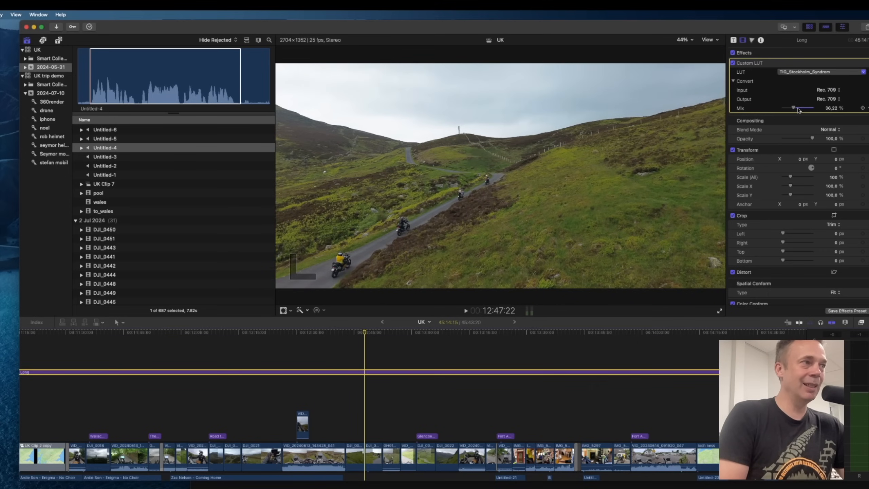
left_click_drag(798, 109, 821, 110)
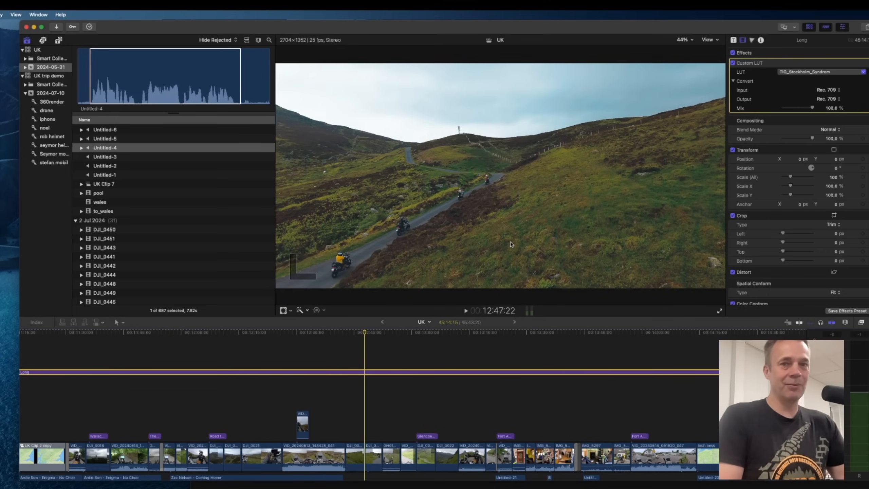
Move to the road riding clip and switch the Custom LUT to TG_RETRO.
left_click(356, 334)
left_click_drag(356, 334, 329, 339)
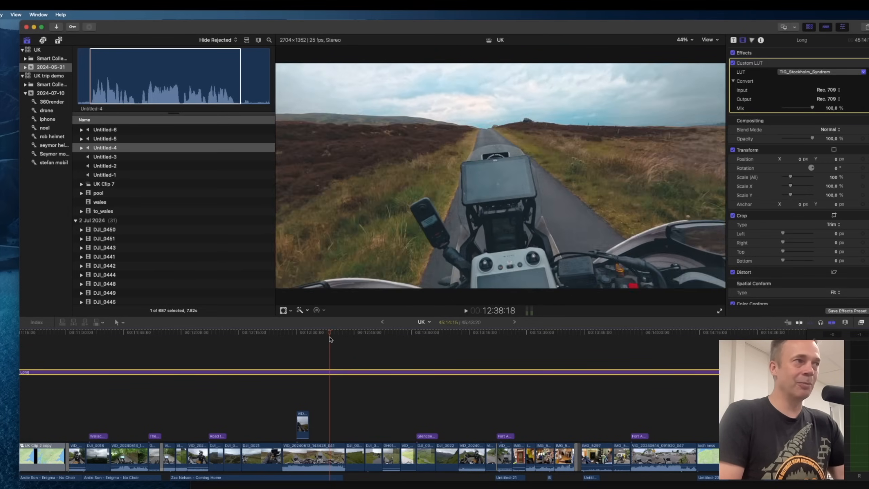
left_click(800, 73)
left_click(798, 116)
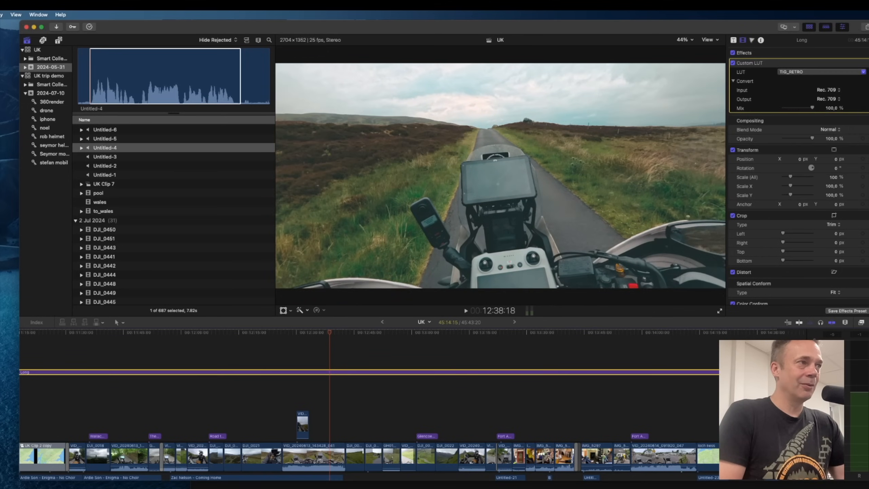
Try TG_Dark_Forest_Vibes on the road clip, then set the Custom LUT to TG_Enhance_IT instead.
left_click(790, 71)
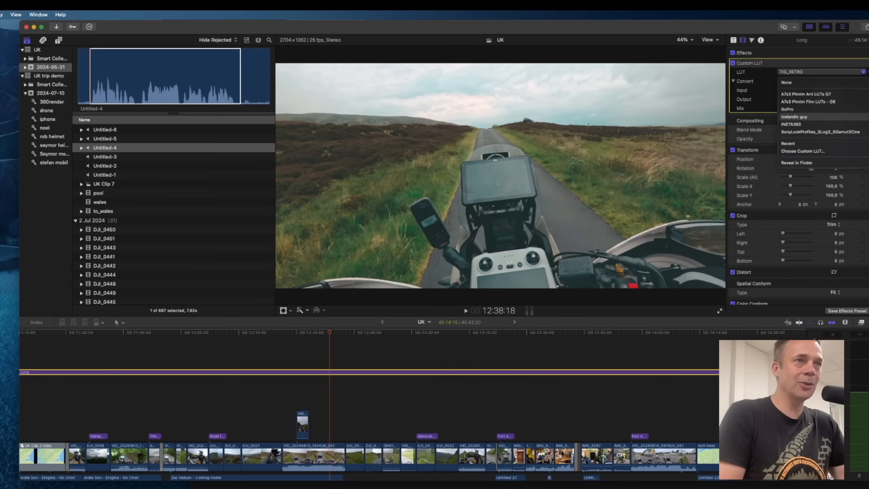
left_click(868, 128)
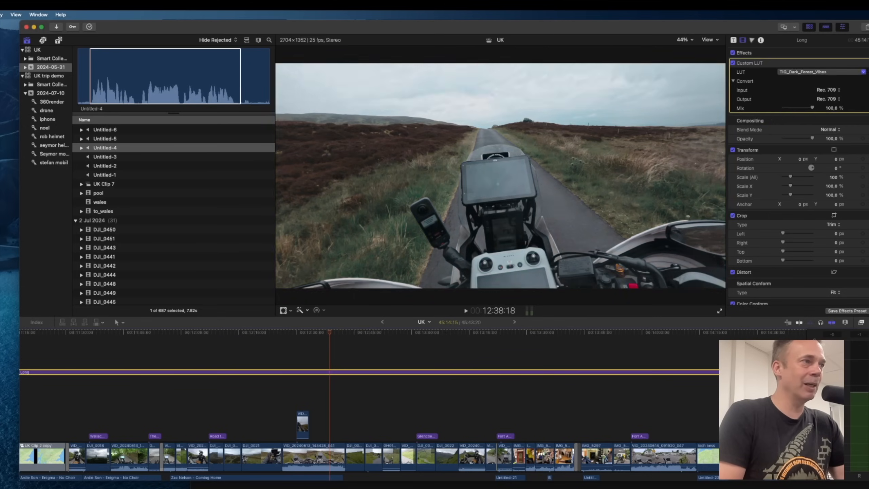
left_click(797, 74)
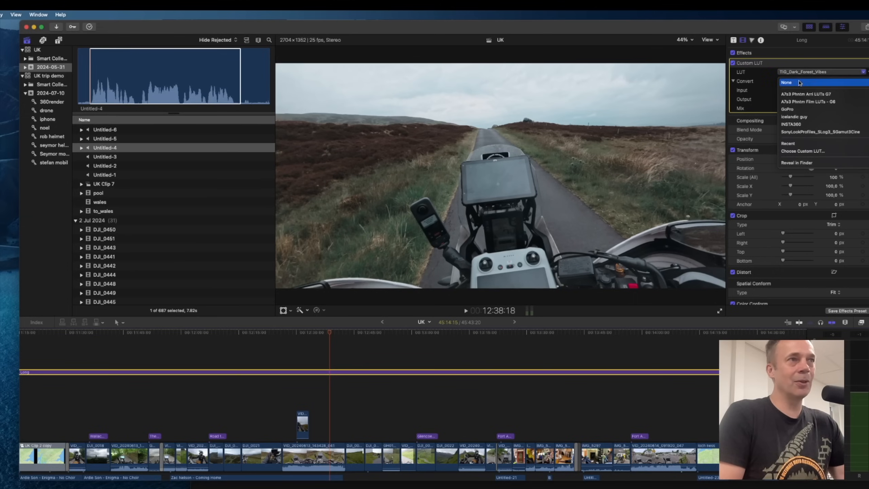
left_click(795, 116)
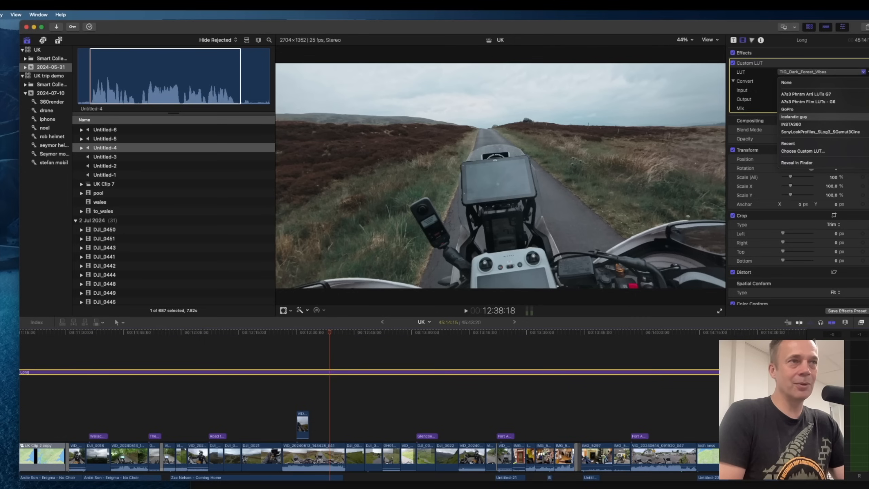
left_click(868, 133)
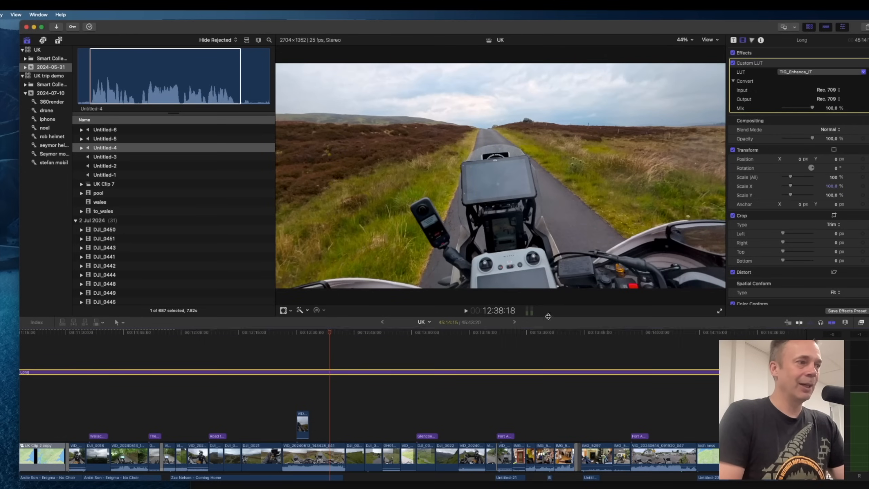
On the drone clip of riders, lower the Custom LUT mix to 67.6% and toggle the effect to compare.
left_click(364, 333)
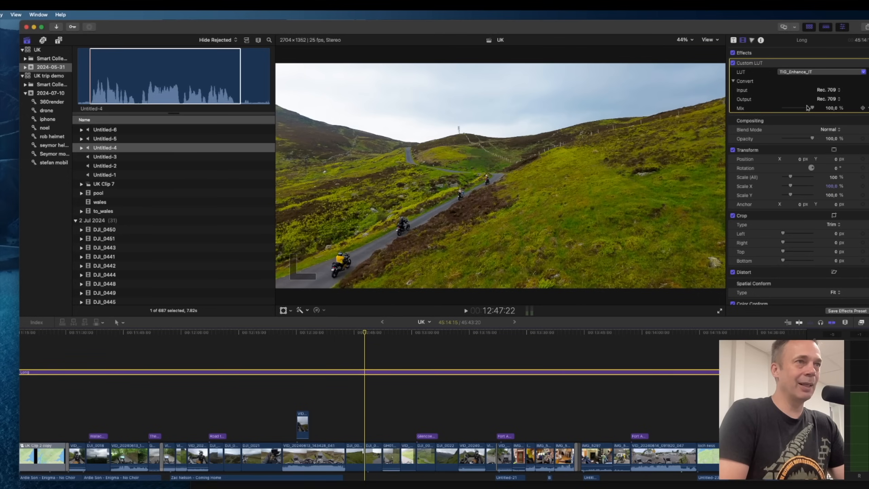
mouse_move(812, 108)
left_mouse_down()
mouse_move(753, 109)
mouse_move(813, 108)
mouse_move(788, 107)
mouse_move(803, 108)
left_mouse_up()
left_click(733, 63)
left_click(733, 63)
left_click(733, 63)
left_click(733, 63)
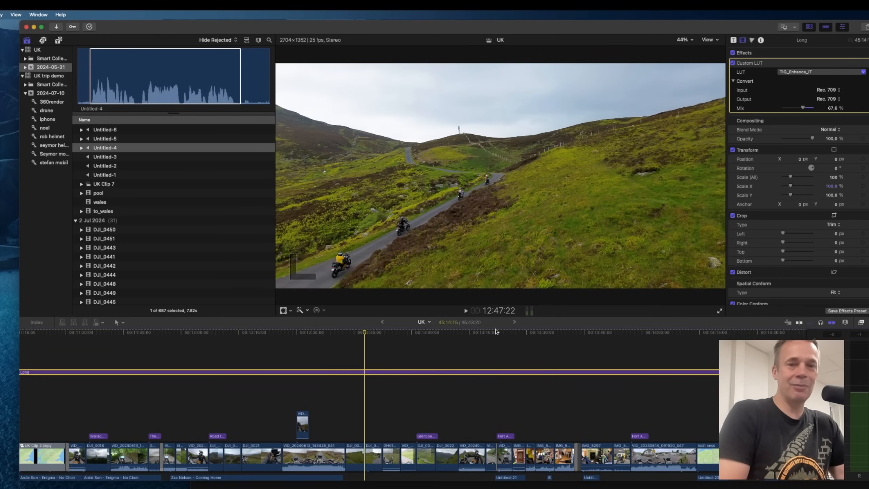
Play through the route map clip and the Wallace monument section to review the grade.
left_click_drag(566, 330, 632, 330)
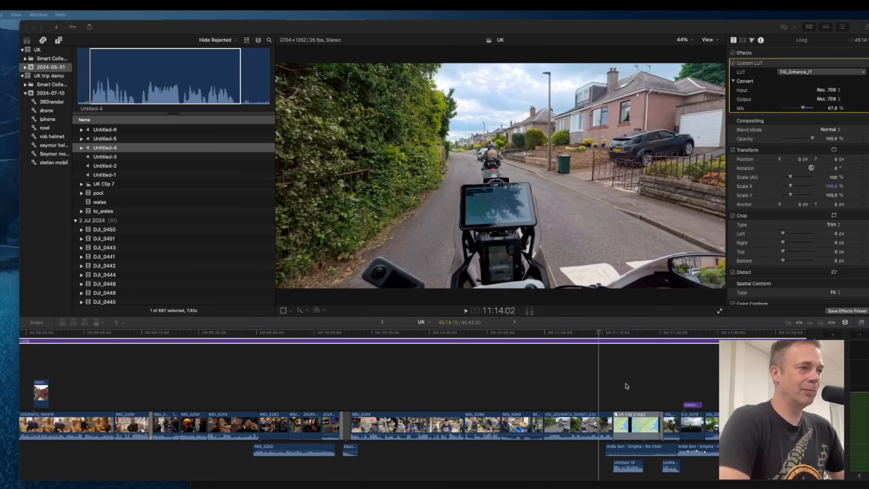
left_click(600, 332)
key("space")
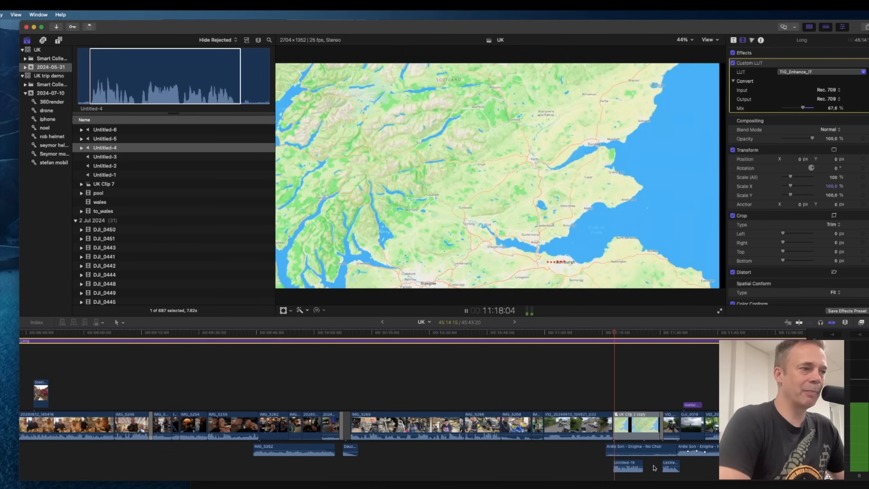
mouse_move(644, 451)
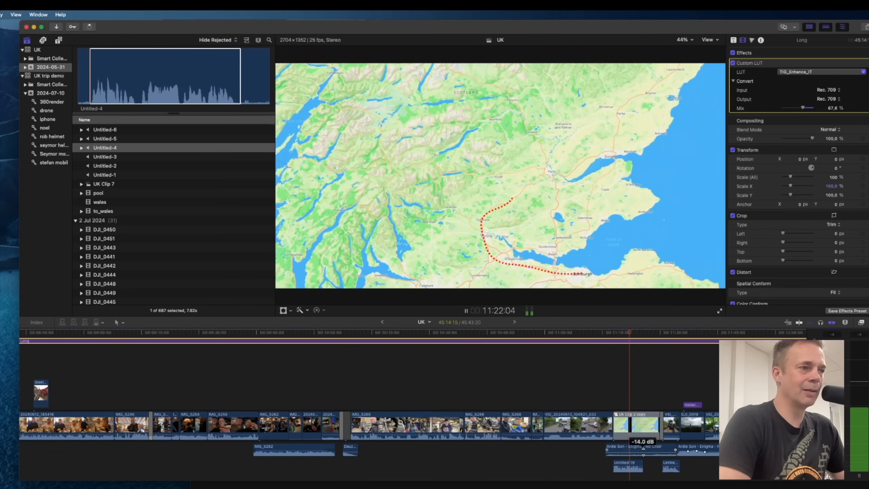
key("space")
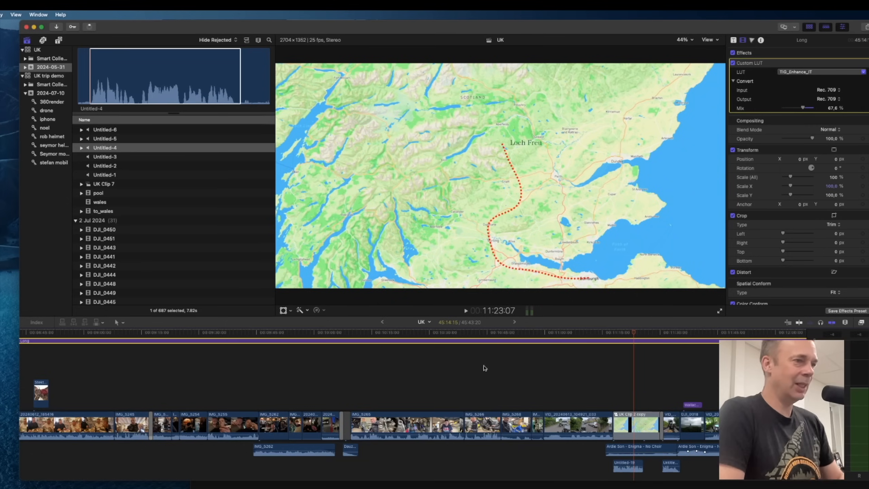
left_click(684, 376)
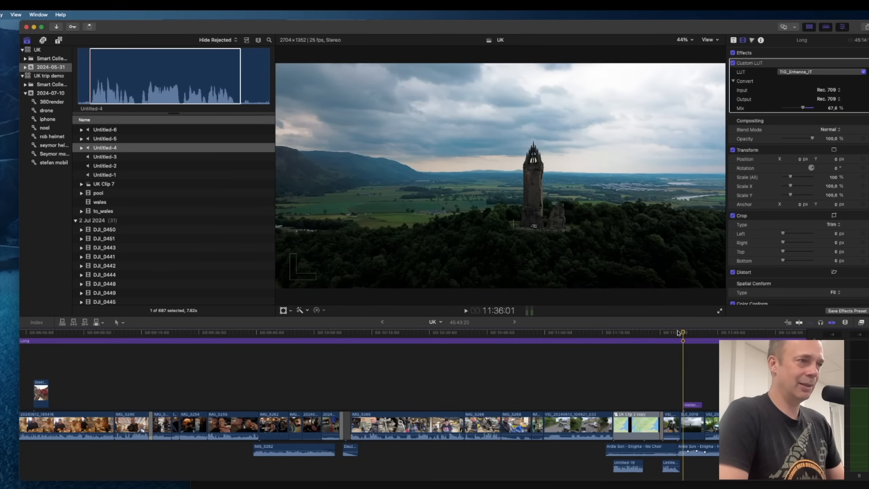
left_click(678, 333)
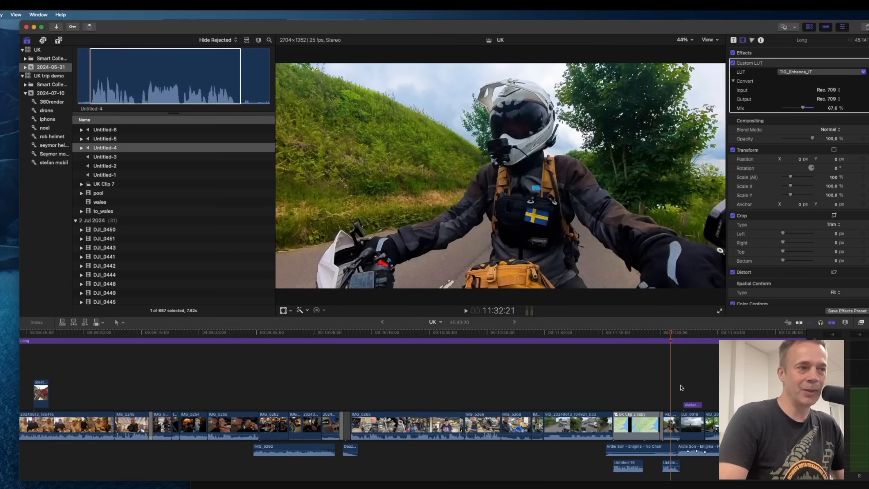
Zoom into the timeline and play the Wallace monument title section.
key("super+equal")
key("super+equal")
scroll(680, 445, "right", 4)
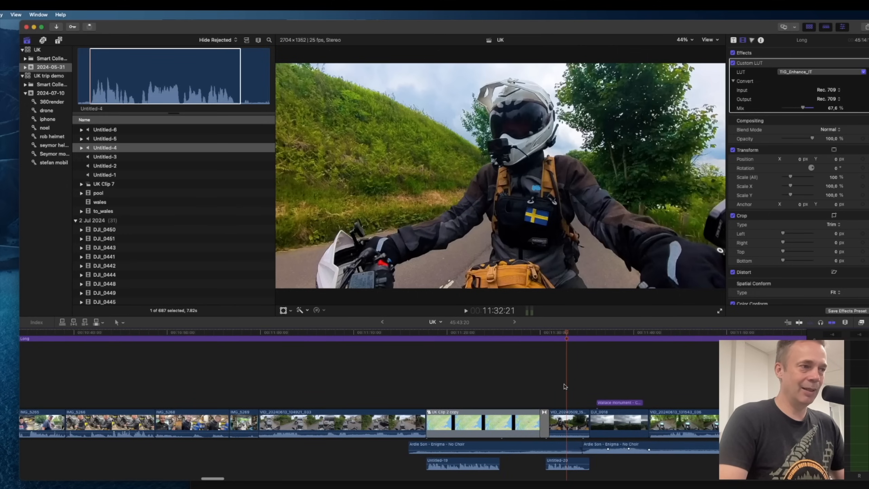
key("space")
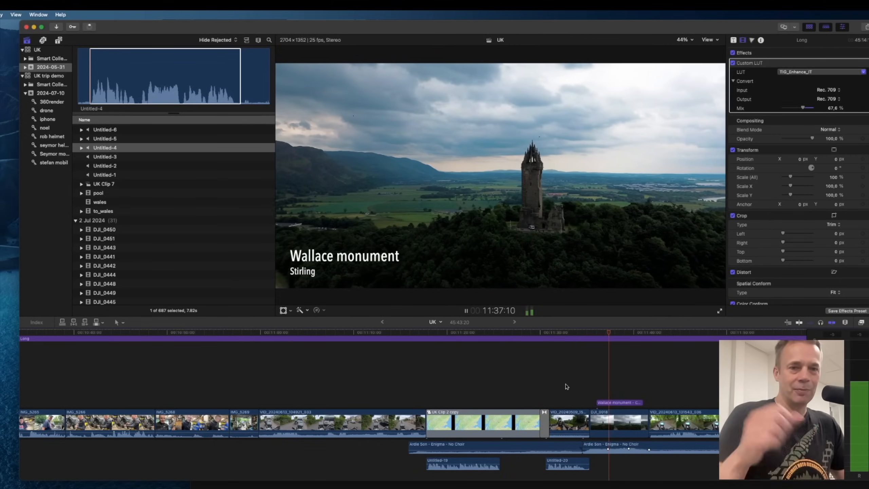
key("space")
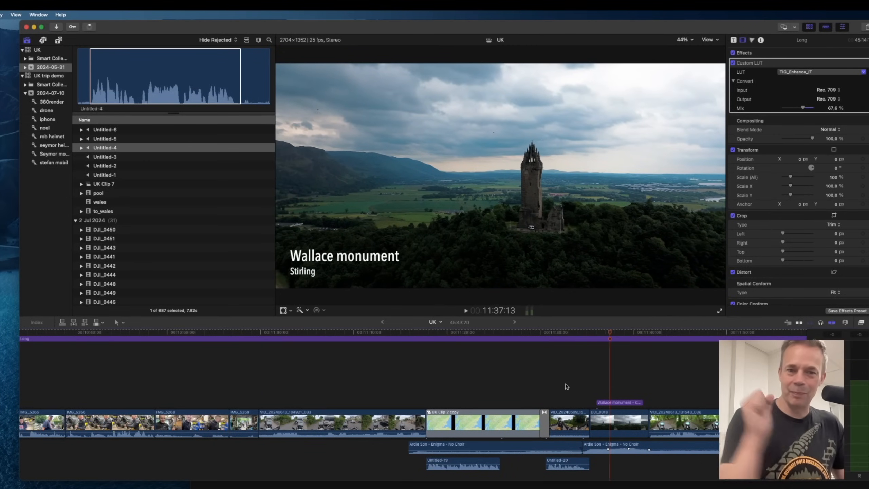
left_click(583, 383)
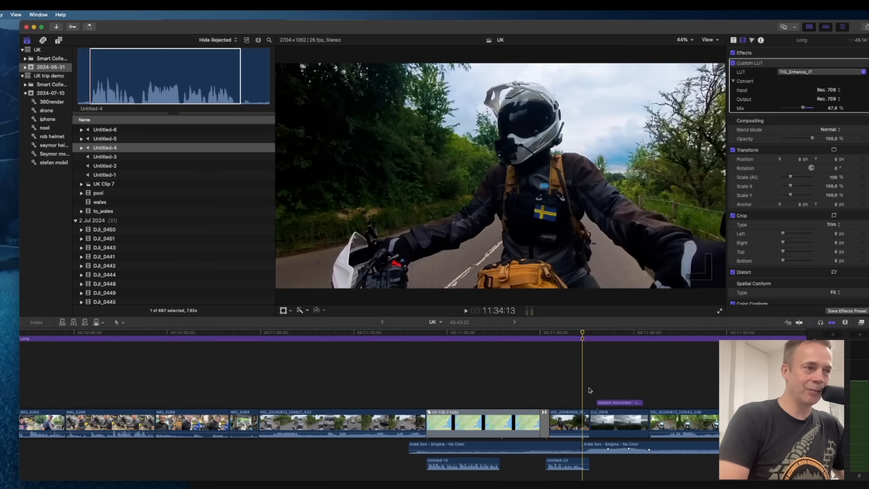
key("space")
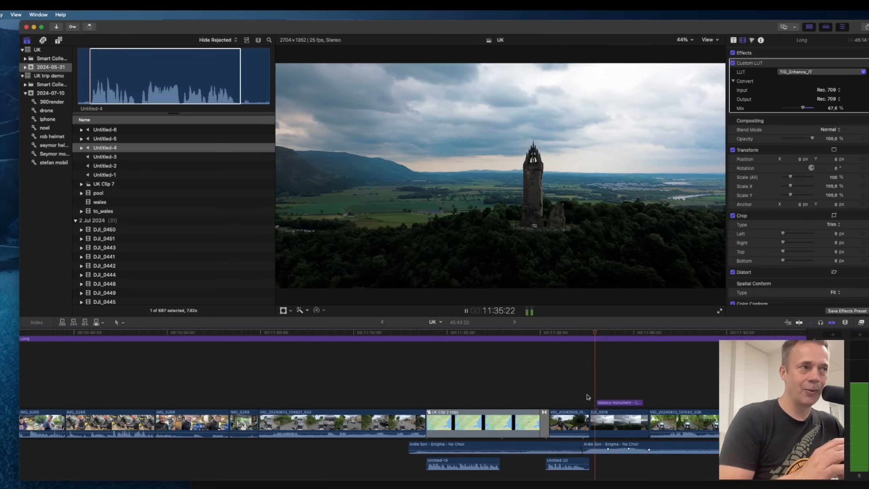
key("space")
Scroll to the Honister Pass clip and play it to check the grade.
scroll(586, 435, "right", 9)
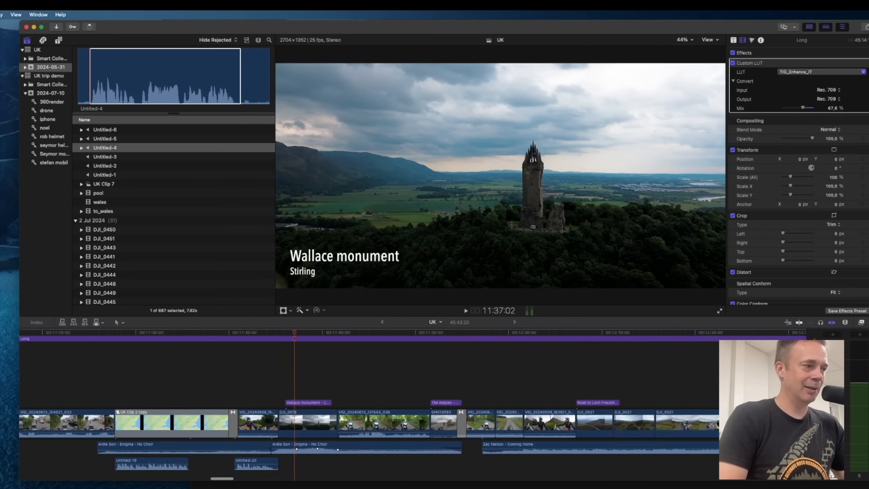
left_click_drag(228, 478, 527, 461)
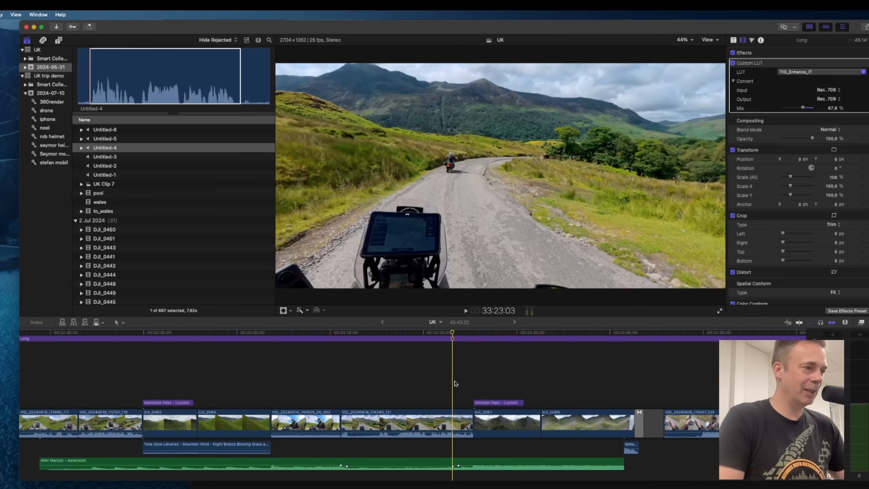
key("space")
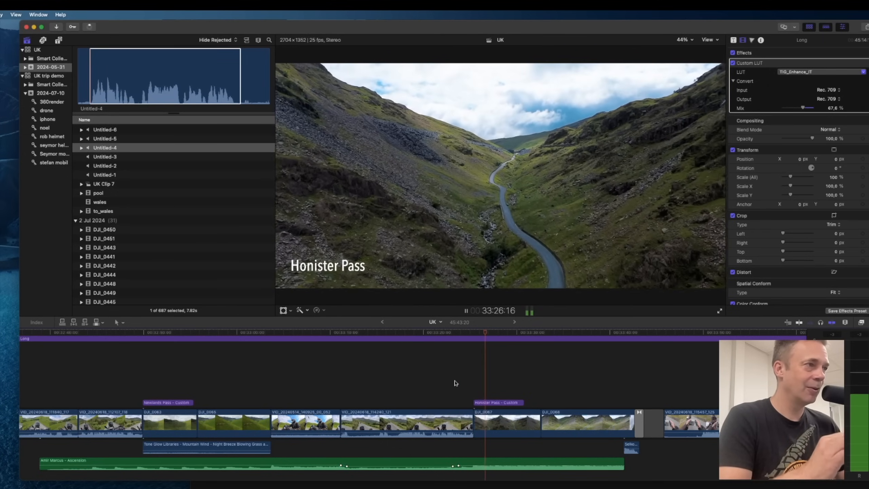
key("space")
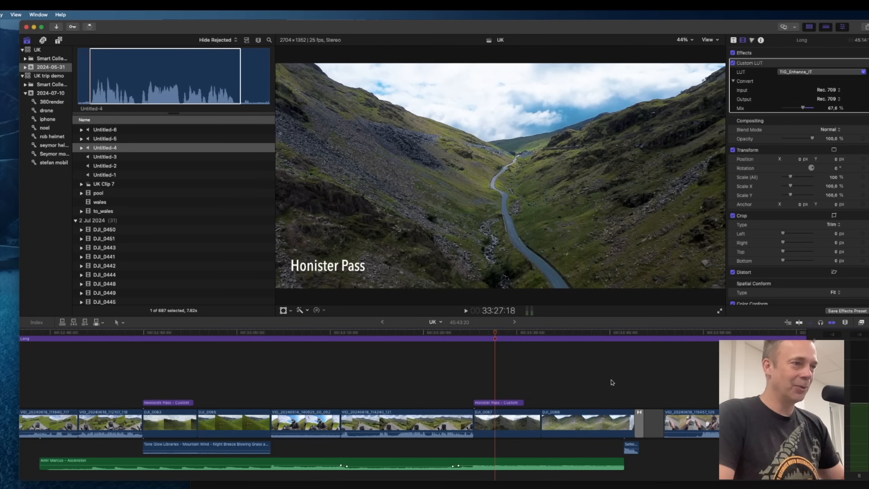
Scroll through the timeline to examine the clips and music across the edit.
scroll(642, 374, "right", 1)
scroll(629, 377, "right", 1)
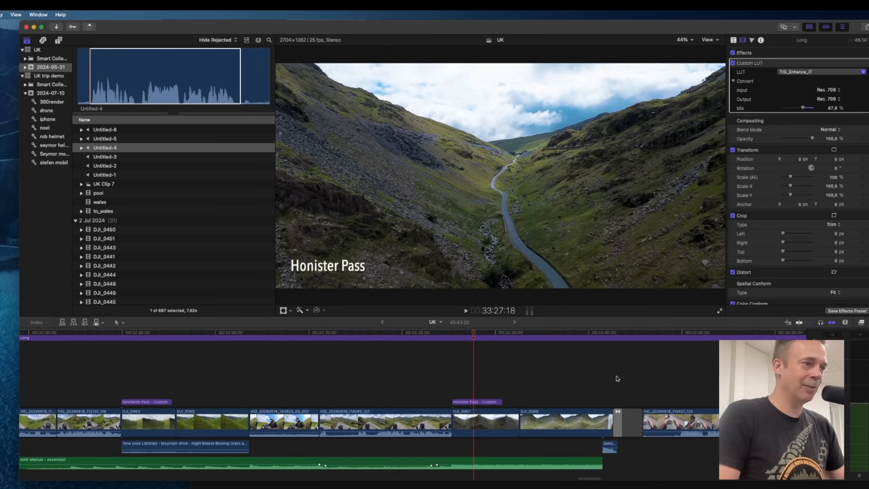
scroll(539, 385, "left", 10)
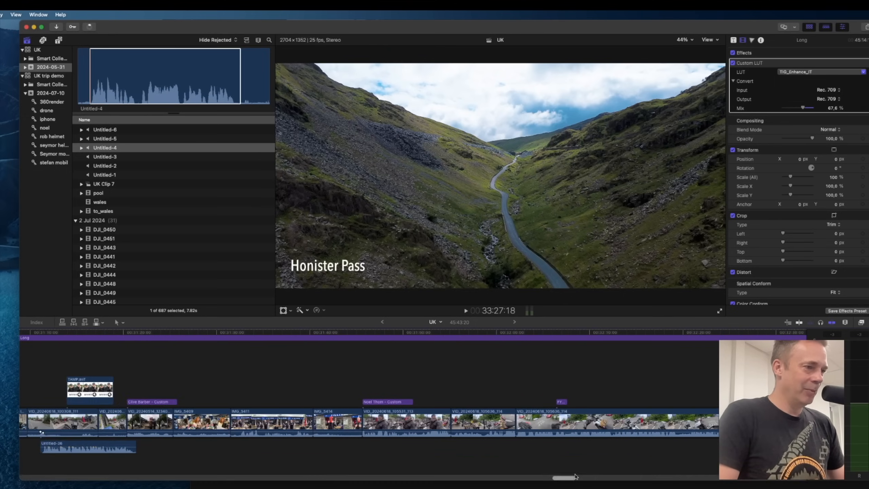
left_click_drag(574, 478, 722, 480)
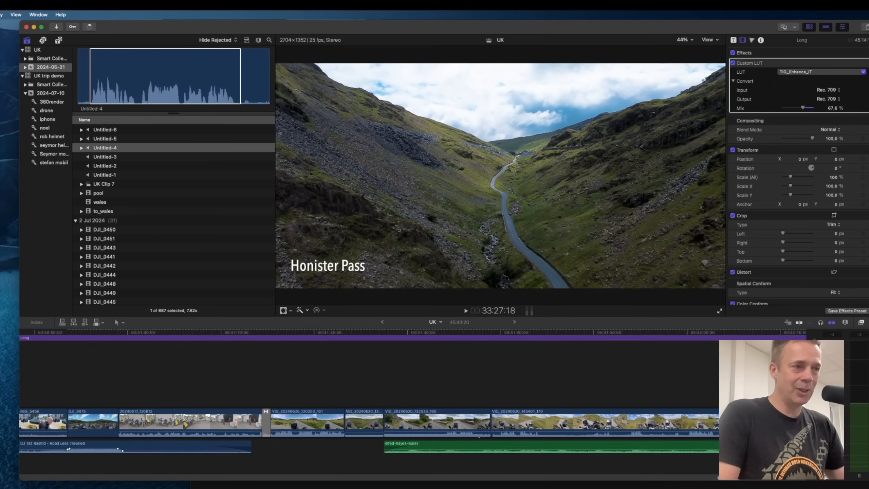
scroll(389, 377, "left", 10)
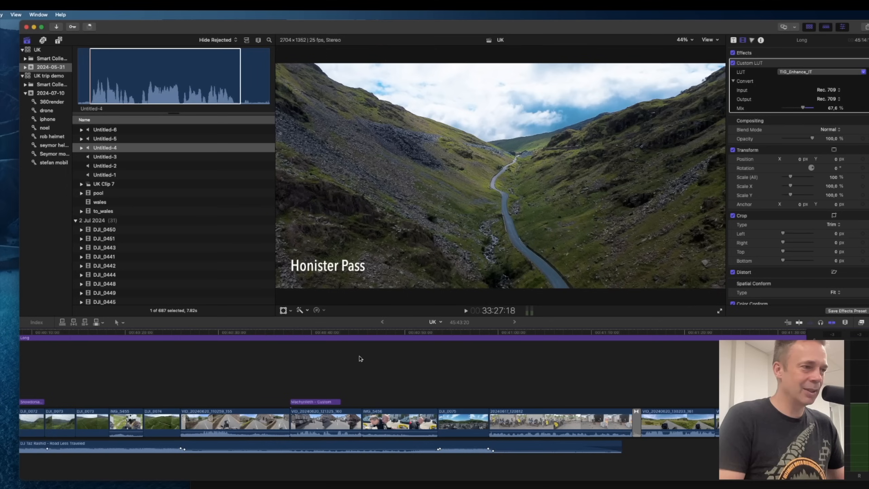
scroll(351, 389, "left", 15)
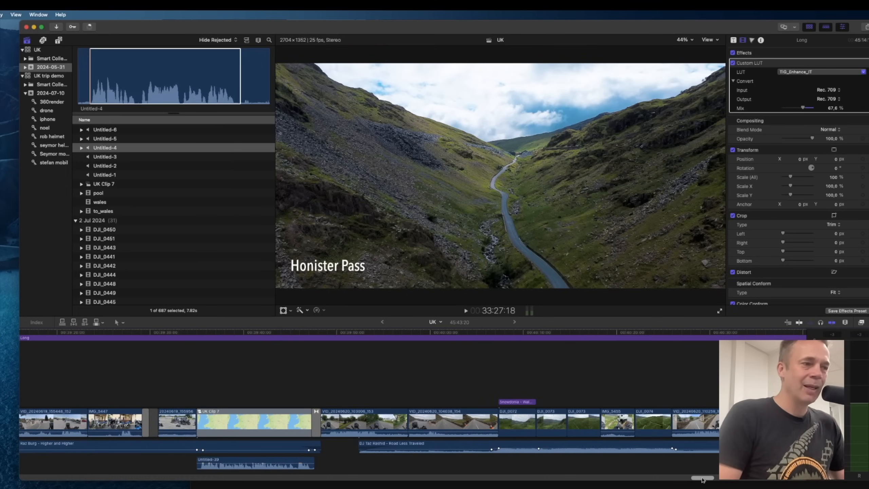
left_click_drag(702, 480, 695, 480)
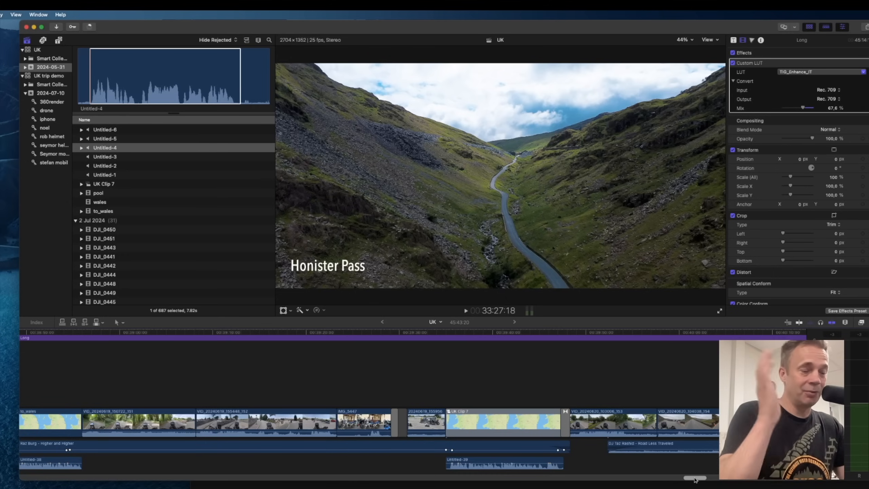
left_click_drag(695, 480, 30, 478)
scroll(426, 379, "right", 5)
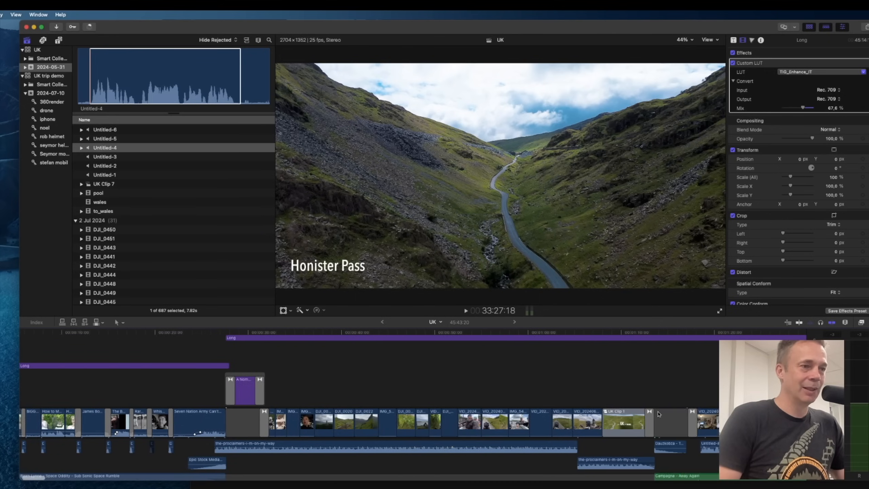
Play the sequence from its opening title to review the graded result.
left_click(615, 375)
key("space")
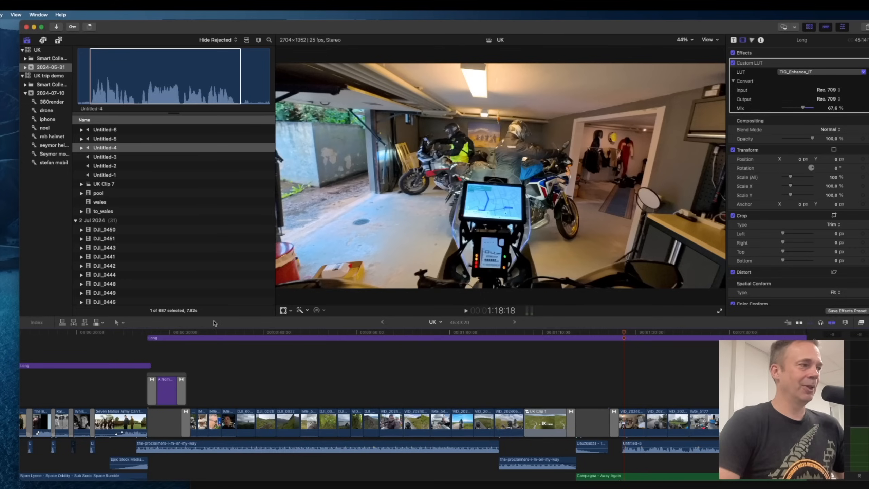
left_click(166, 334)
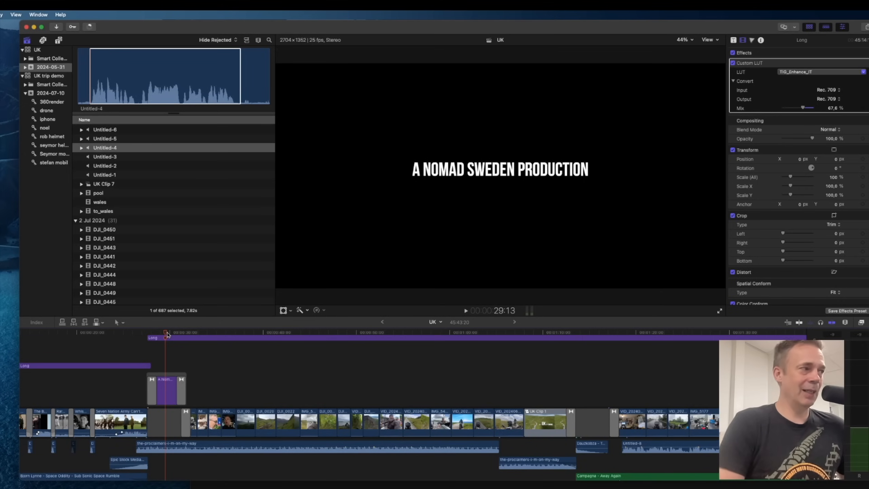
scroll(164, 335, "right", 2)
left_click(148, 335)
left_click_drag(147, 337, 159, 336)
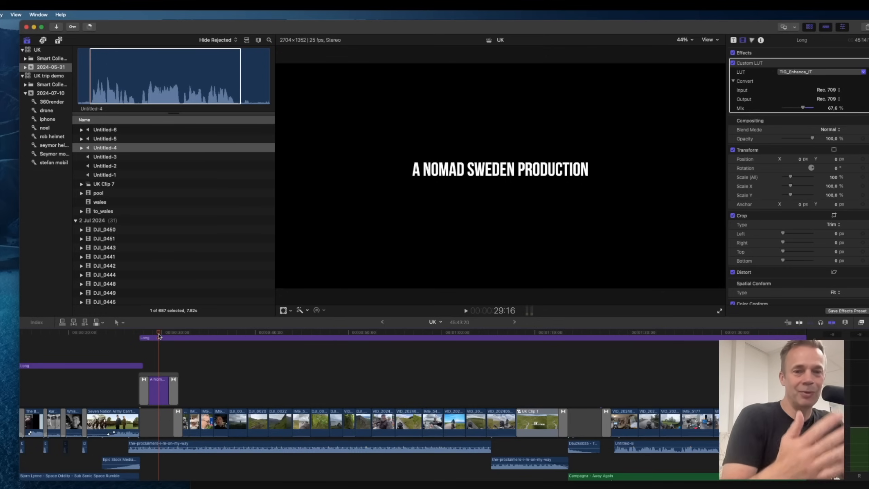
key("space")
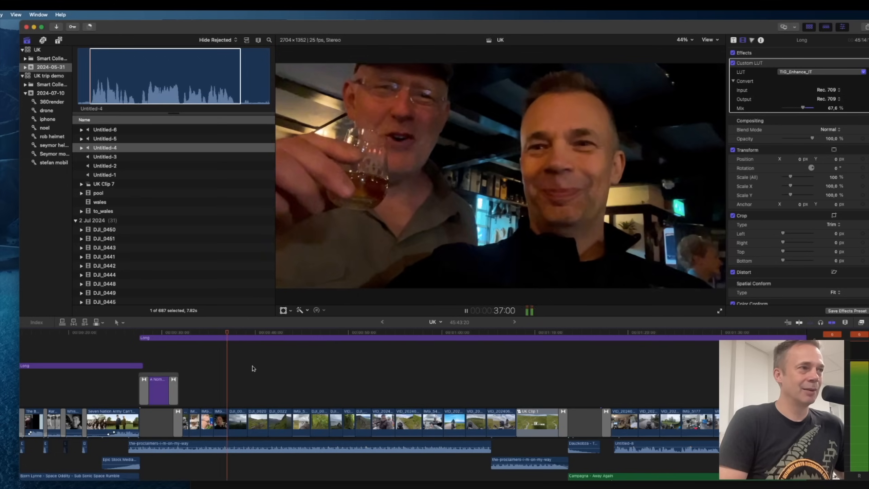
key("space")
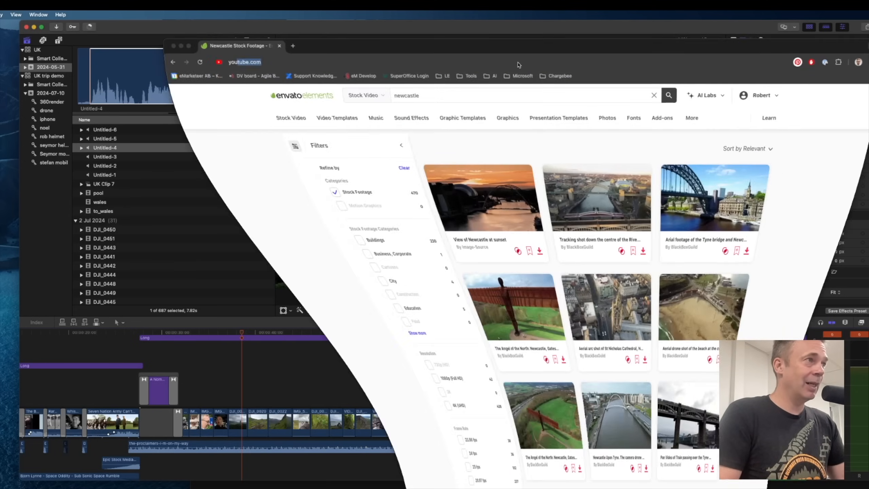
Switch to the browser and open the lickd.co music licensing website.
left_click(391, 62)
type("youtube.com")
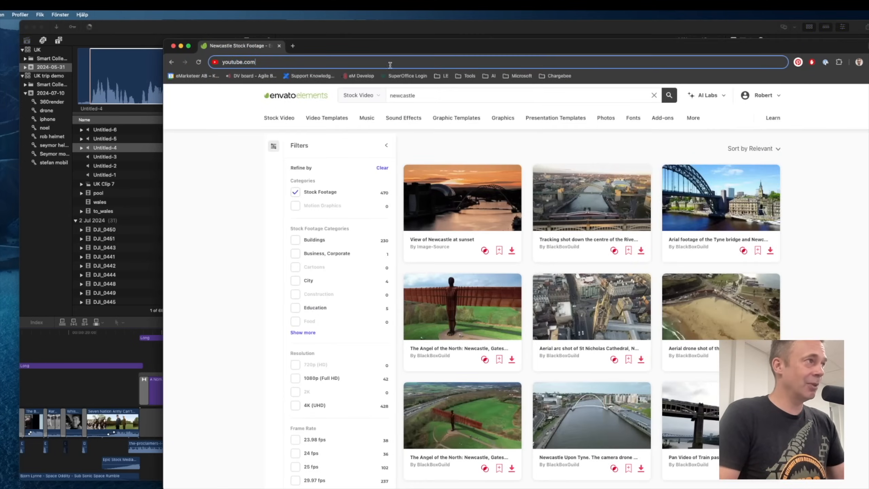
key("super+a")
type("lick")
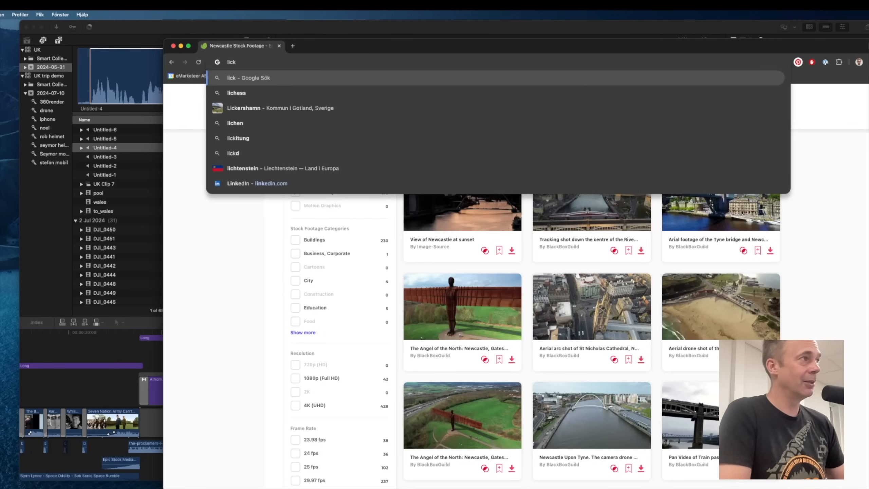
type("d")
key("Return")
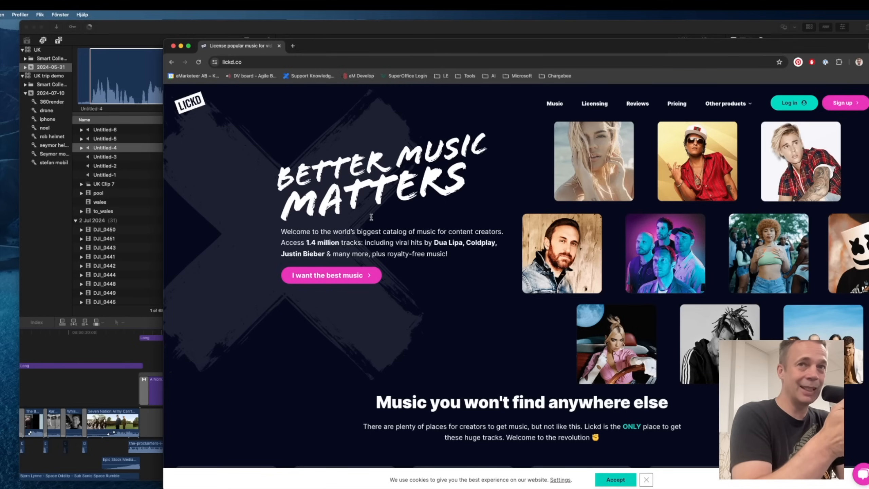
Return to the editor and select the Proclaimers music clip beneath the main storyline.
left_click(227, 32)
left_click(267, 447)
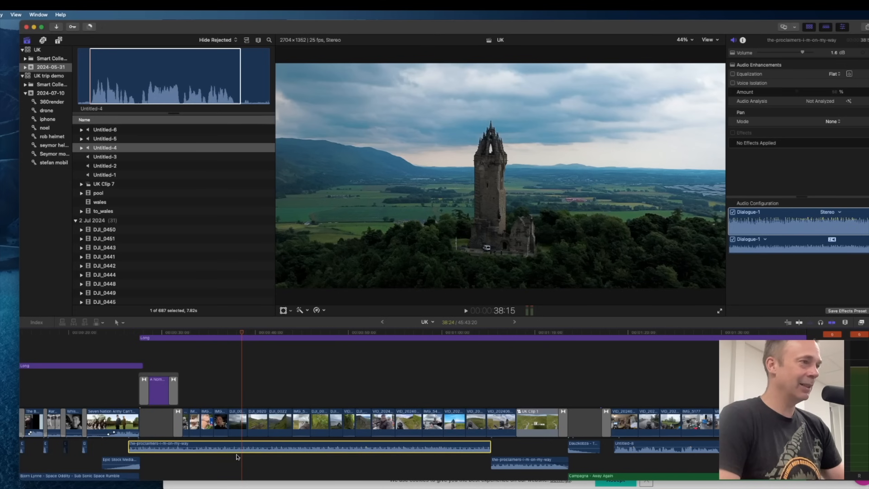
scroll(159, 332, "down", 3)
scroll(160, 333, "up", 3)
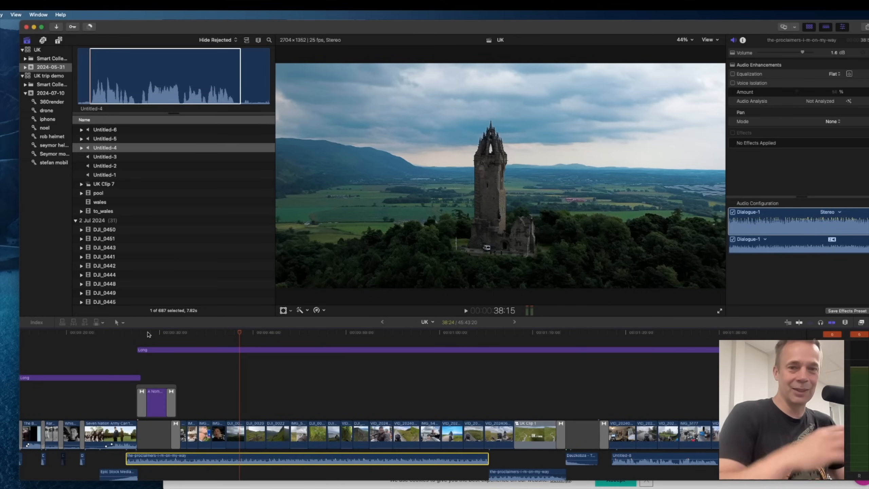
left_click_drag(148, 335, 181, 334)
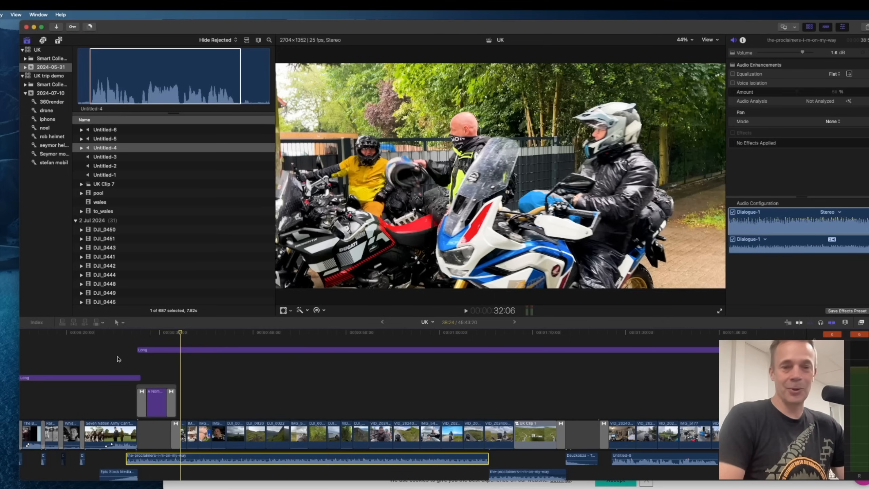
Scroll to the start of the timeline and skim through the opening archive footage montage.
scroll(115, 363, "left", 2)
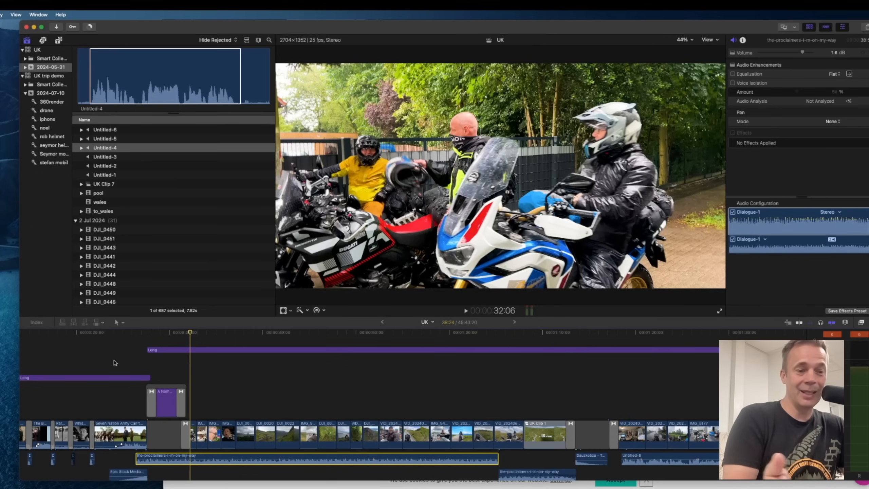
scroll(109, 385, "left", 5)
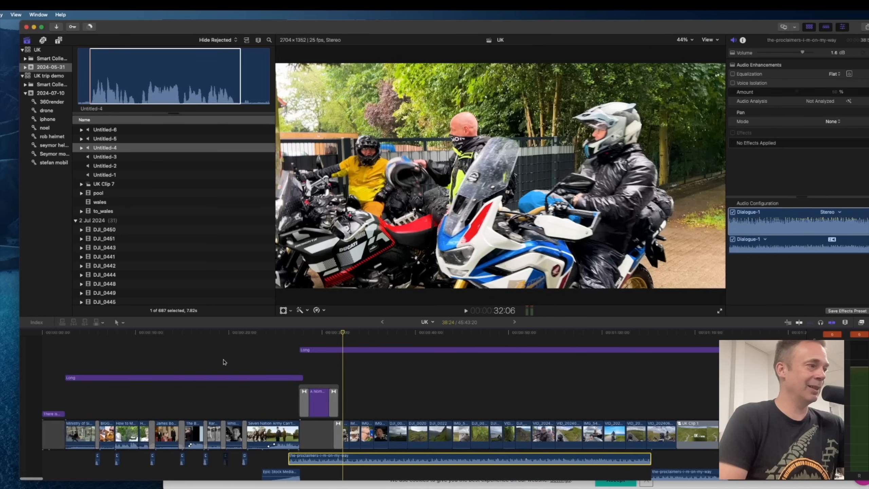
left_click(182, 334)
left_click_drag(182, 334, 176, 334)
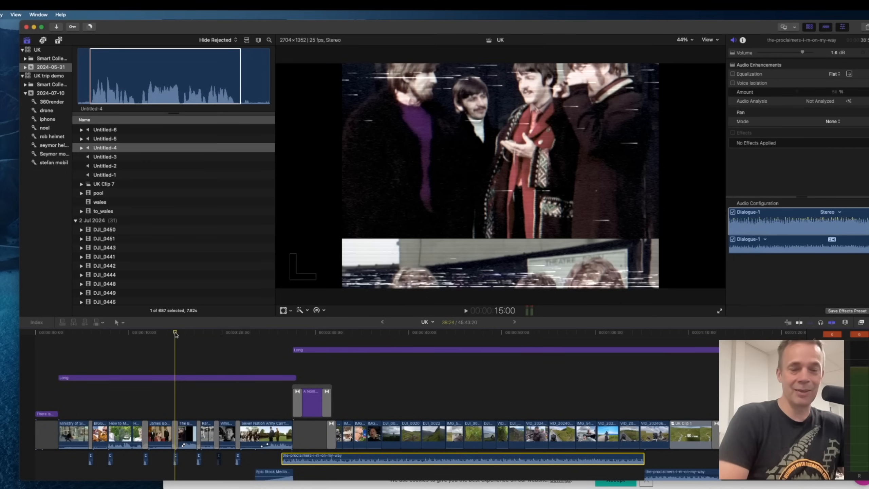
left_click_drag(176, 334, 67, 346)
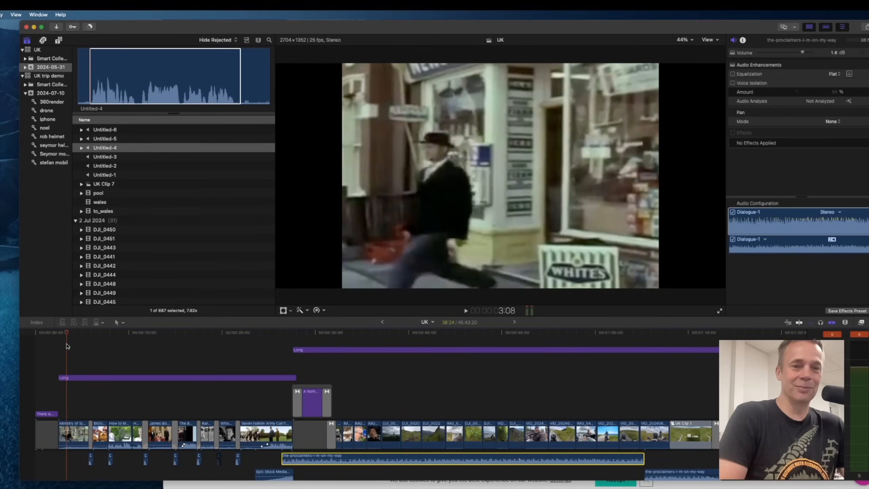
left_click_drag(67, 346, 162, 350)
left_click_drag(162, 348, 224, 351)
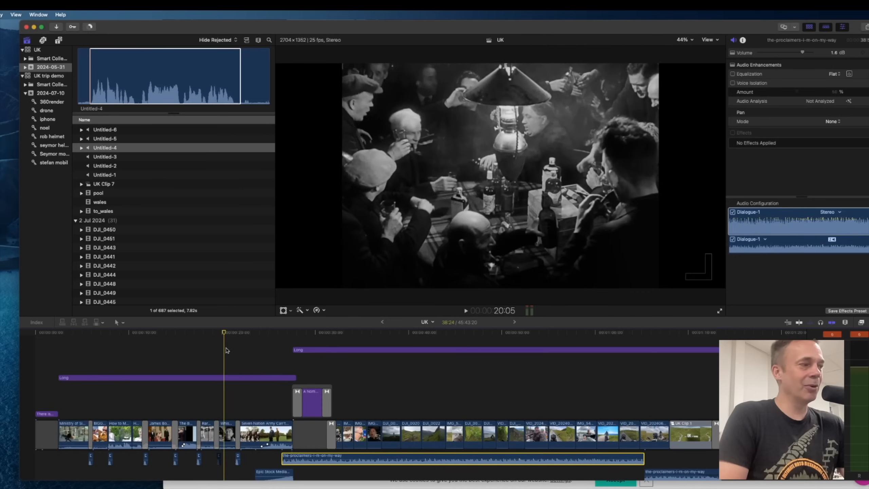
Play the opening montage from the beginning up to the Churchill archive clip.
scroll(137, 360, "down", 3)
scroll(101, 355, "up", 2)
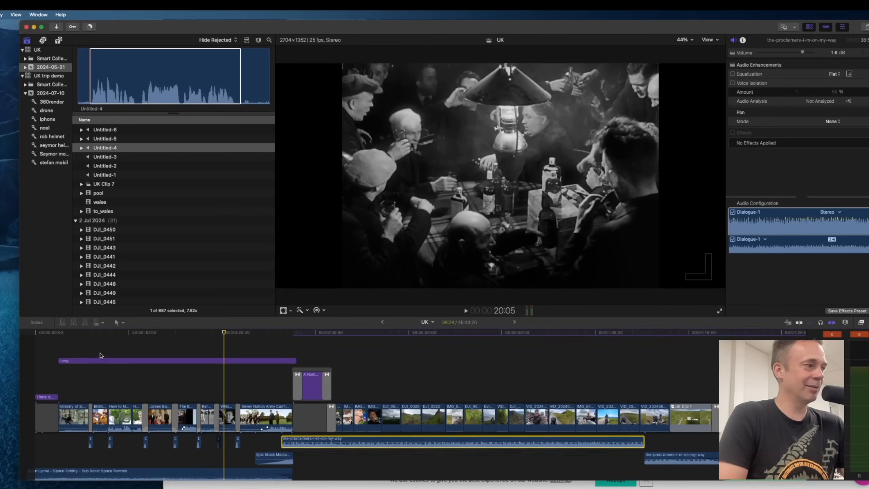
left_click(59, 332)
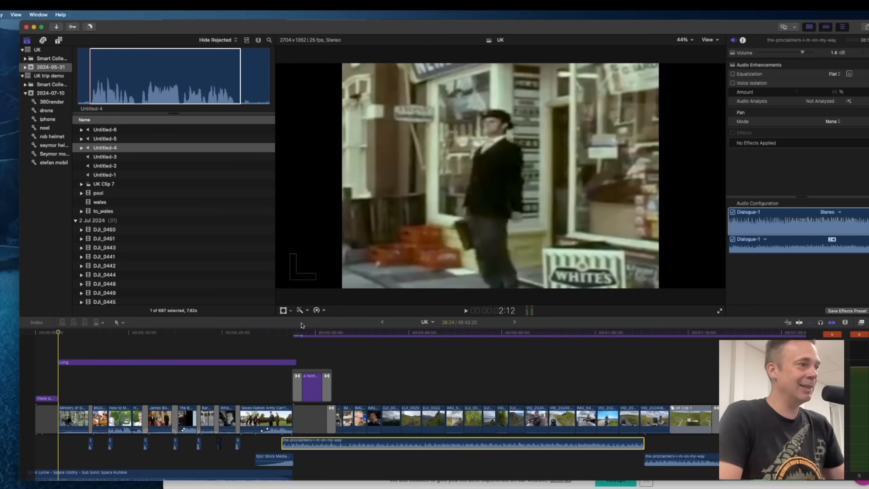
left_click(267, 332)
left_click_drag(267, 333, 238, 333)
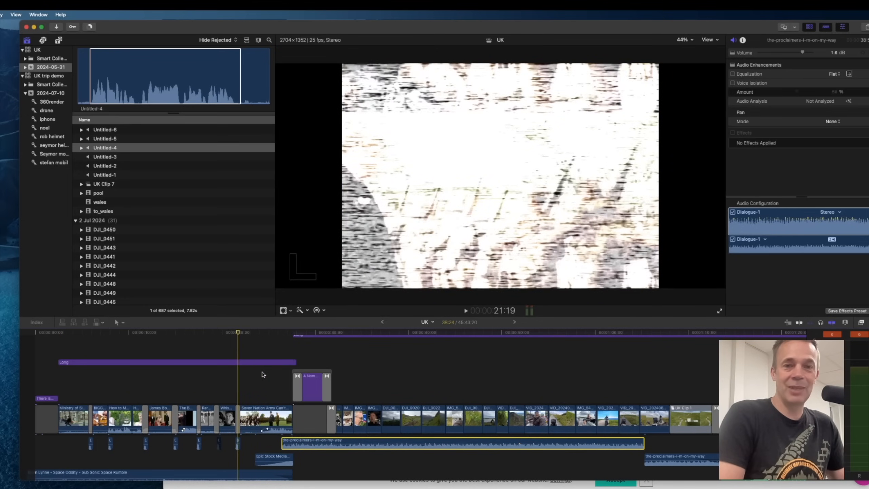
key("space")
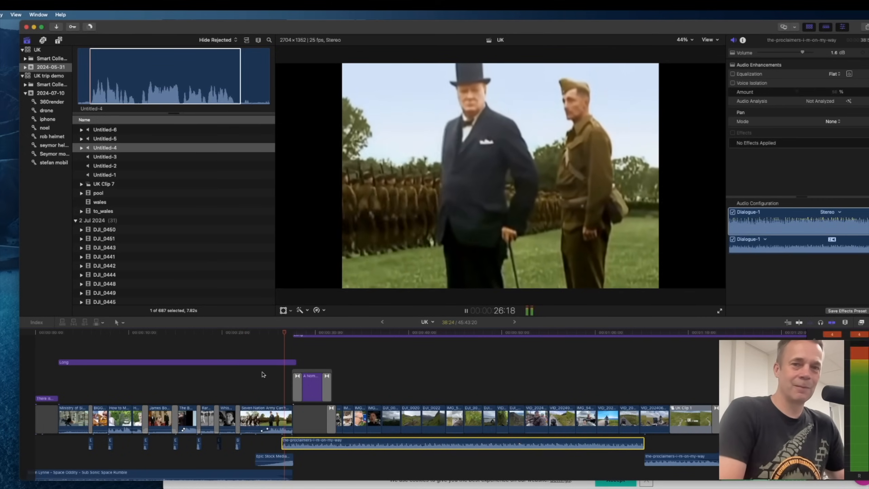
key("space")
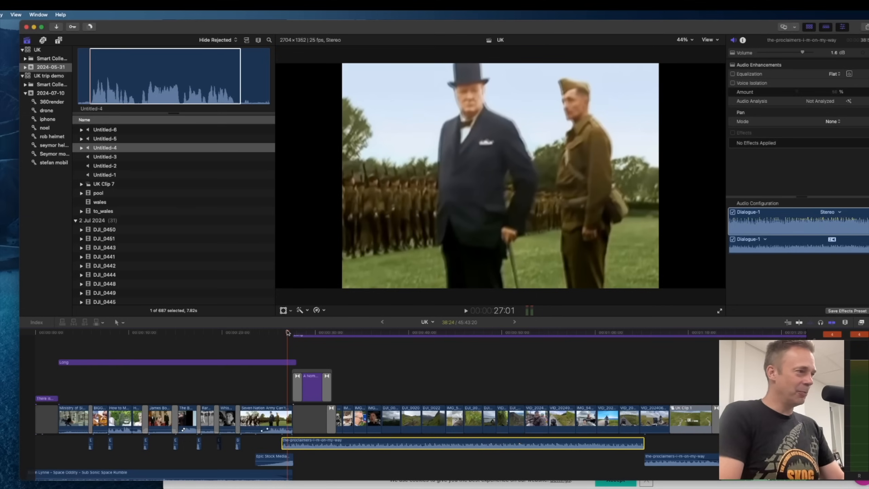
Skim to The UK Experience title section and play the edit following it.
left_click_drag(288, 335, 511, 346)
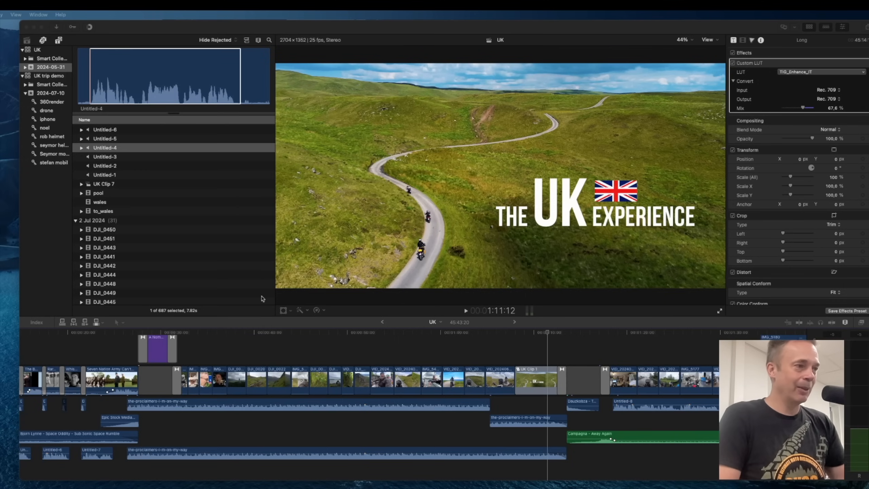
scroll(545, 331, "left", 2)
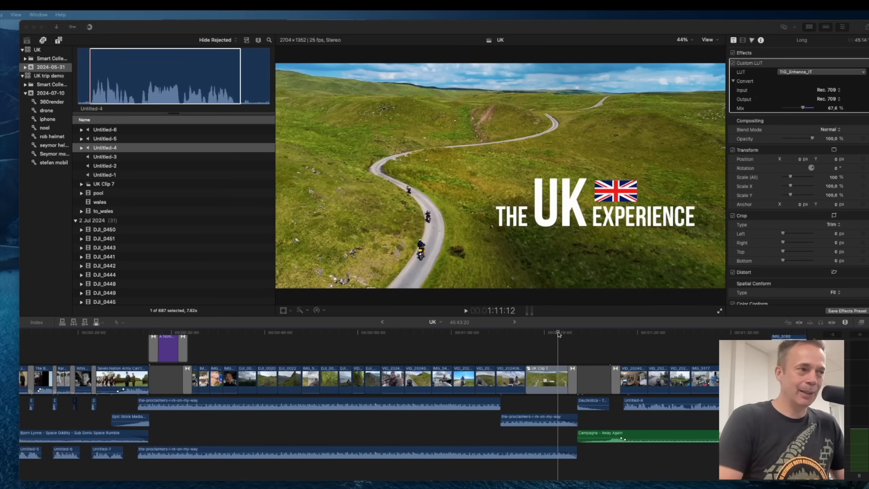
left_click(559, 334)
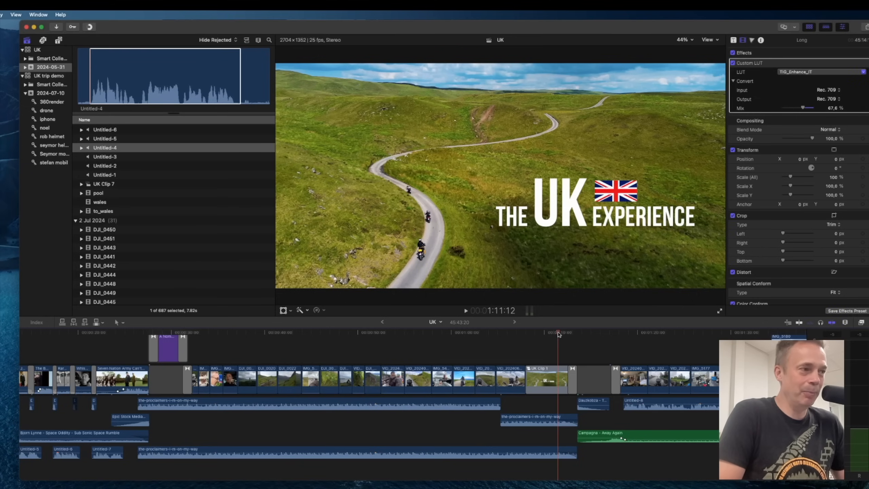
key("space")
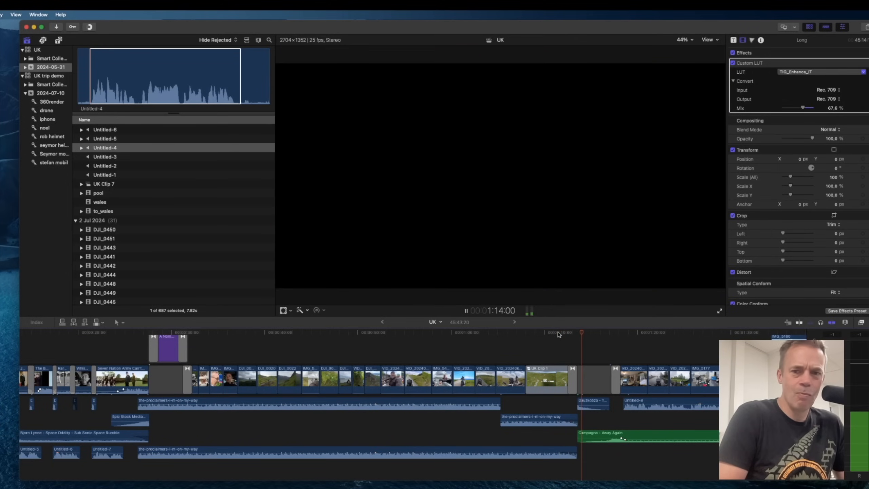
left_click(556, 334)
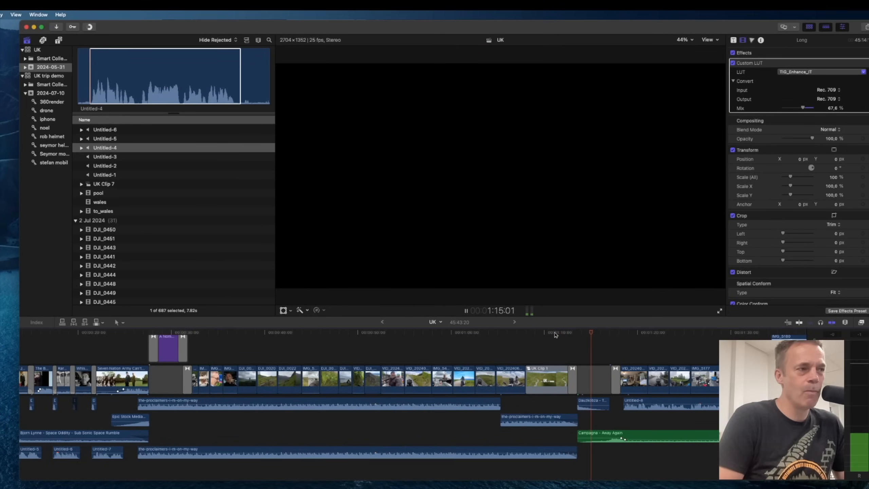
key("space")
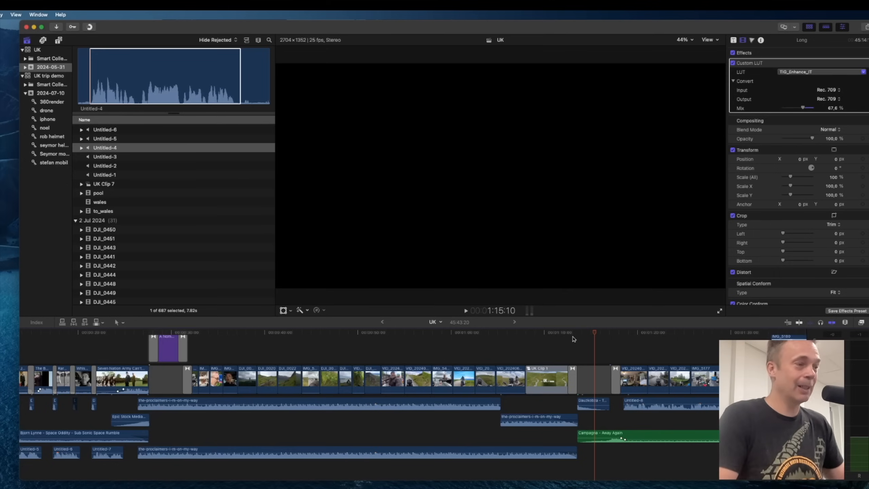
scroll(548, 341, "right", 7)
scroll(547, 341, "up", 3)
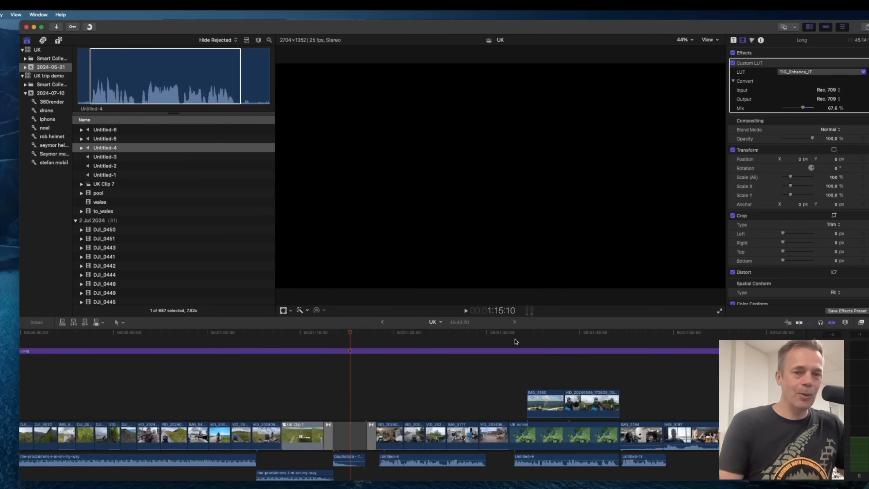